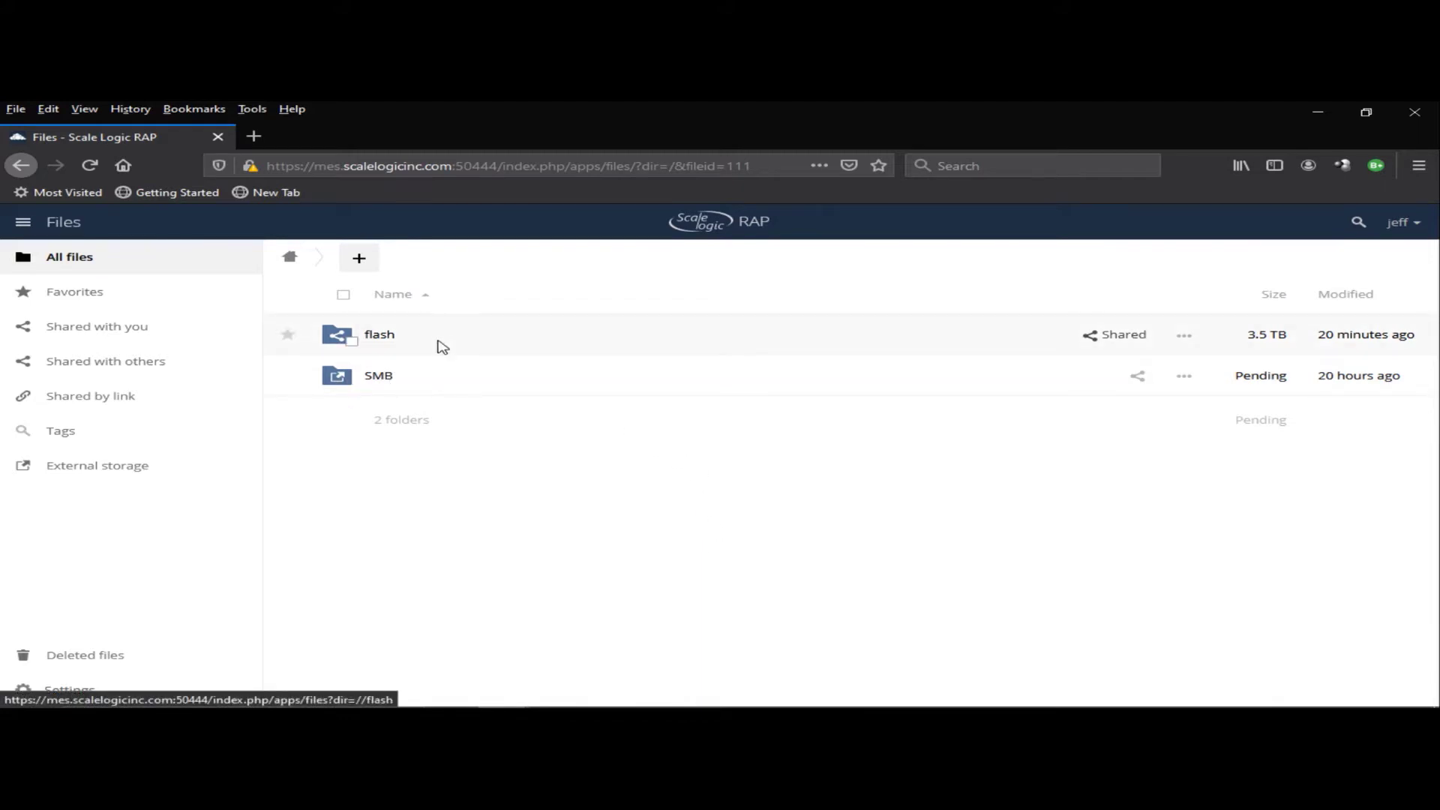
- Open the SMB folder and scroll through its listing down to the Video 2 folder
left_click(388, 381)
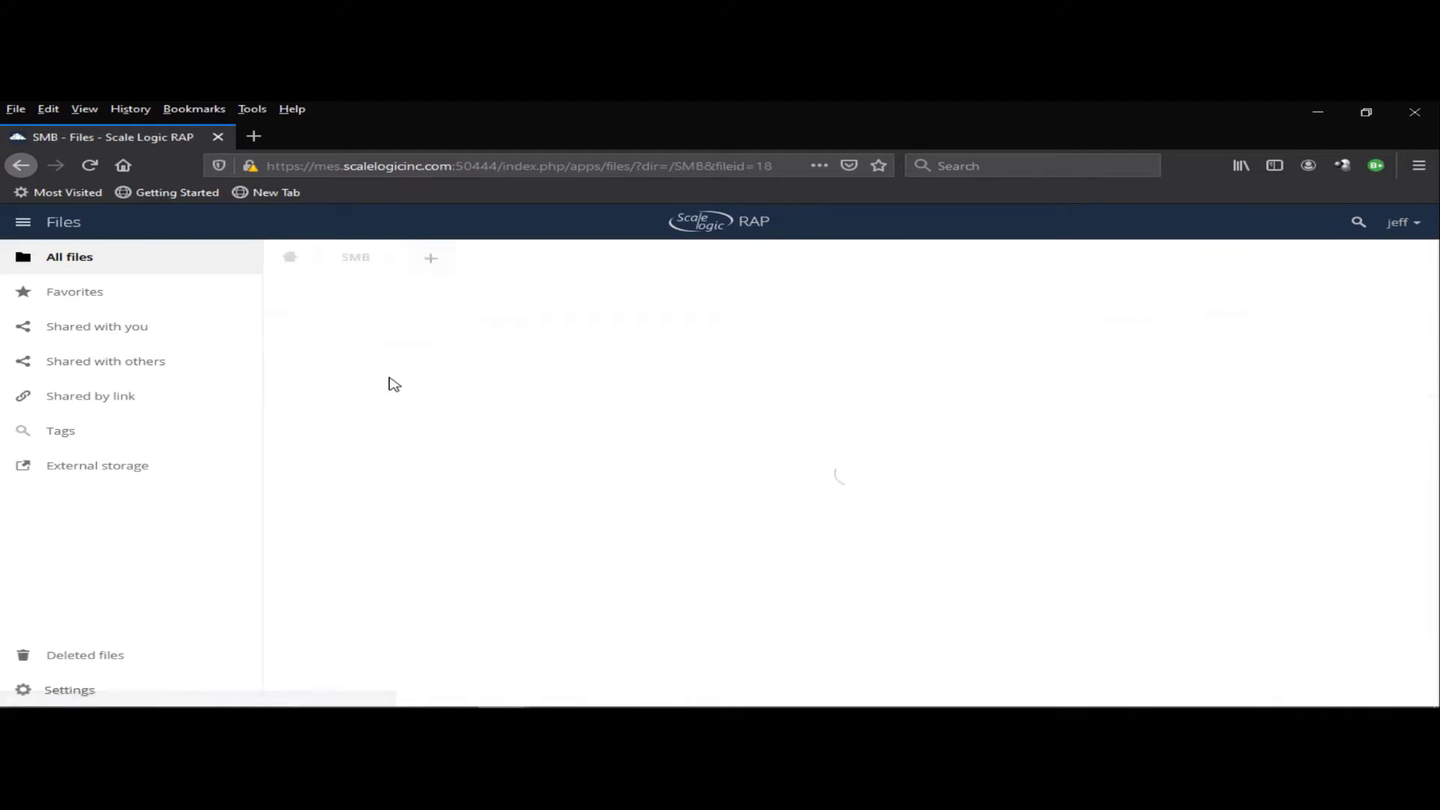
scroll(695, 458, "down", 5)
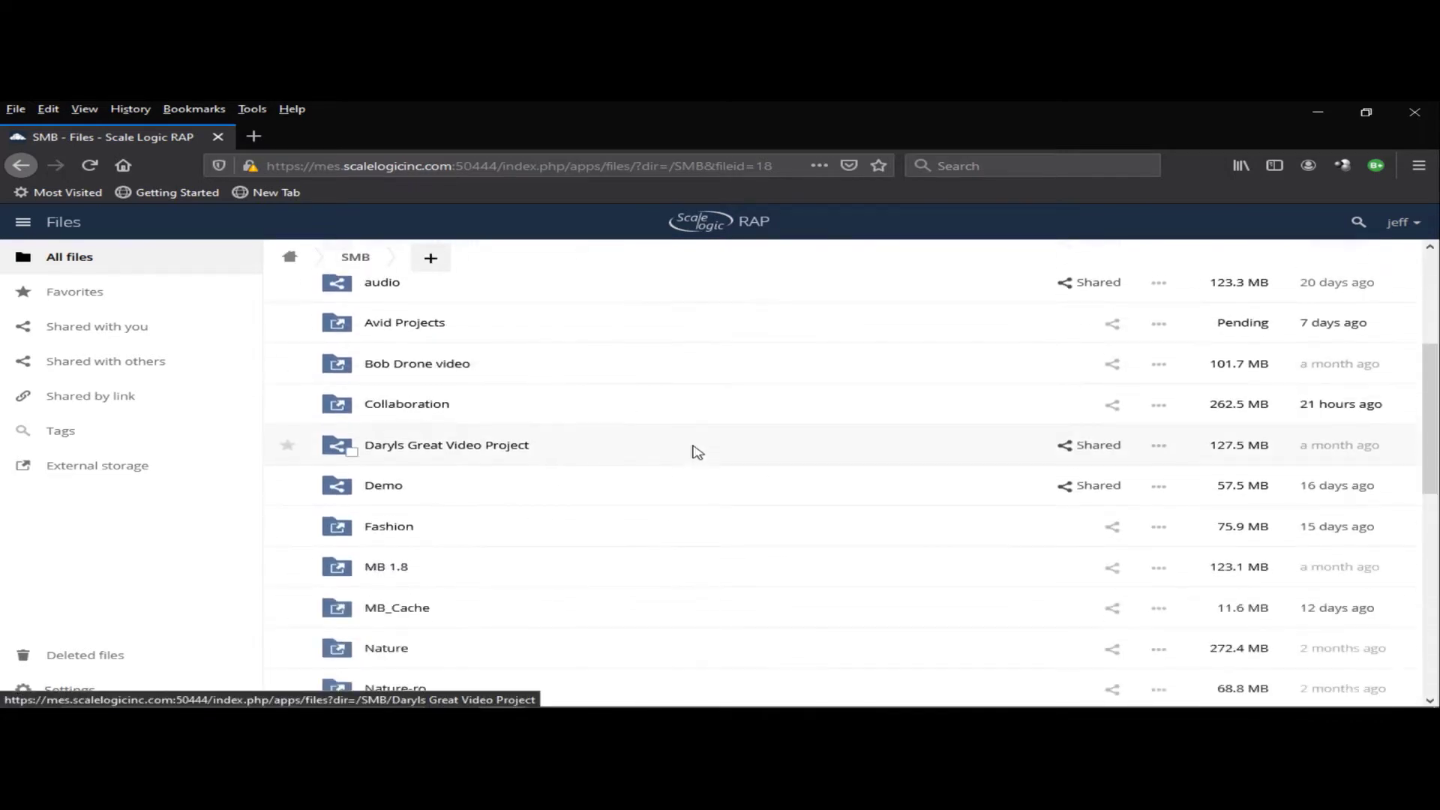
scroll(696, 448, "down", 7)
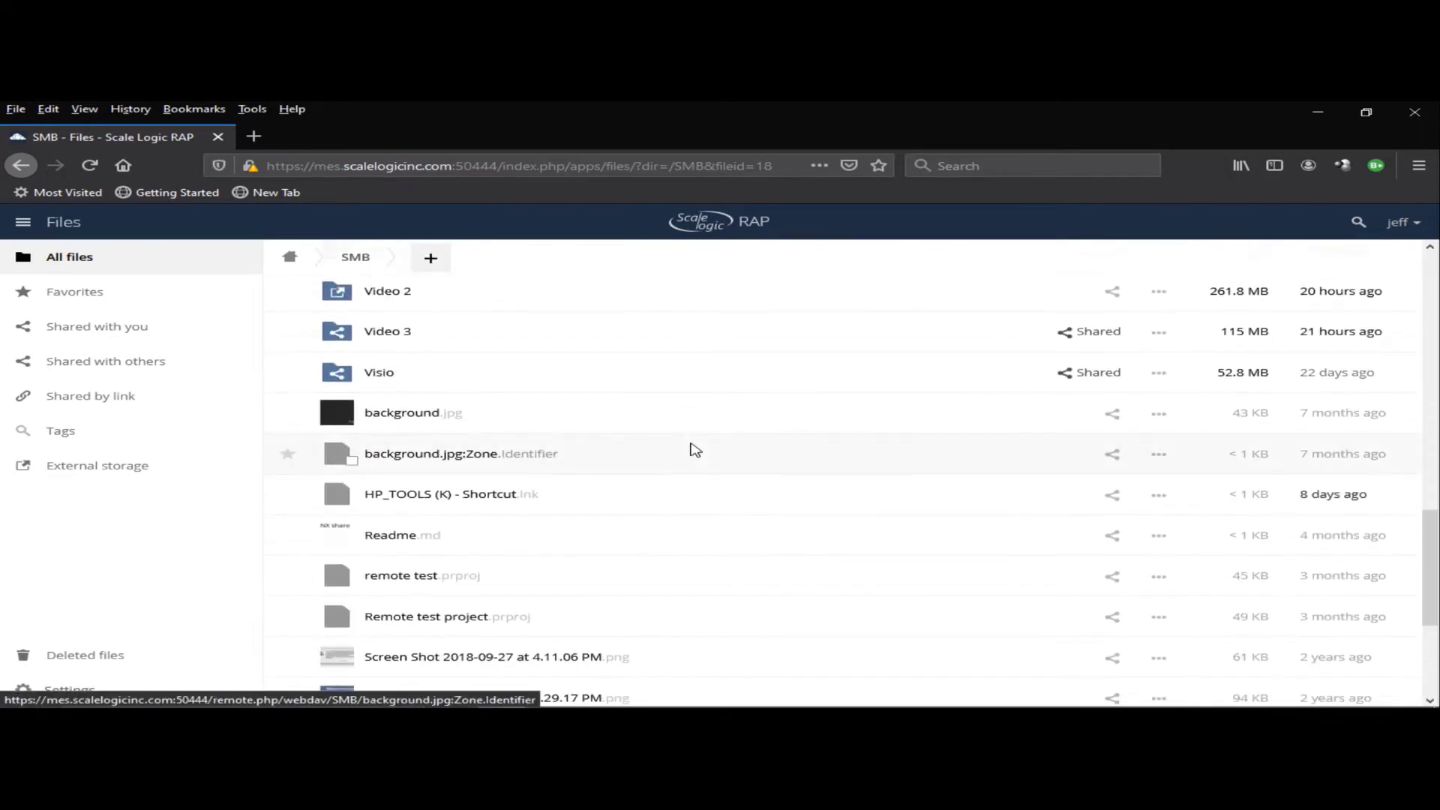
scroll(692, 441, "down", 3)
scroll(691, 440, "up", 10)
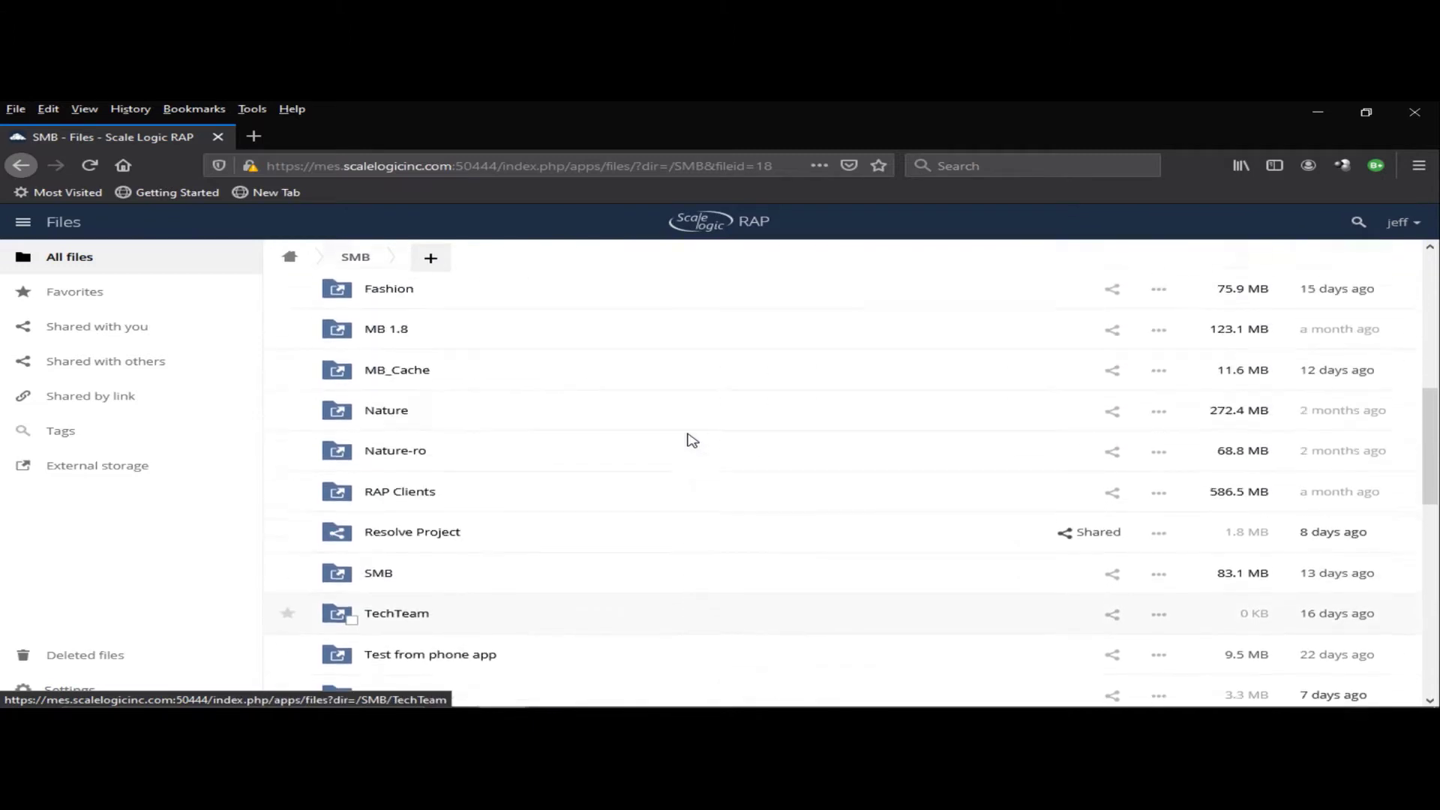
scroll(692, 440, "up", 1)
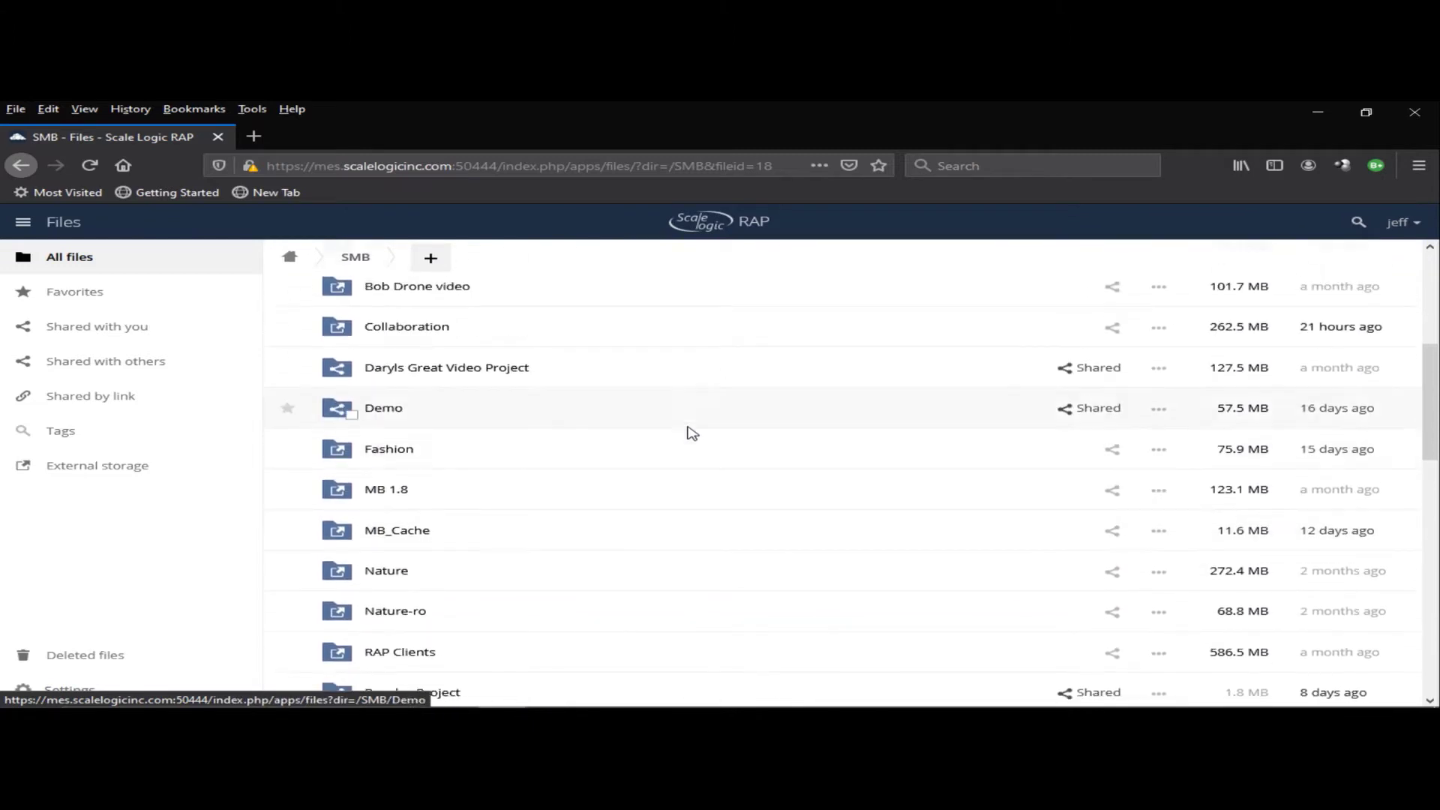
scroll(693, 433, "down", 3)
scroll(694, 430, "up", 1)
scroll(694, 428, "down", 2)
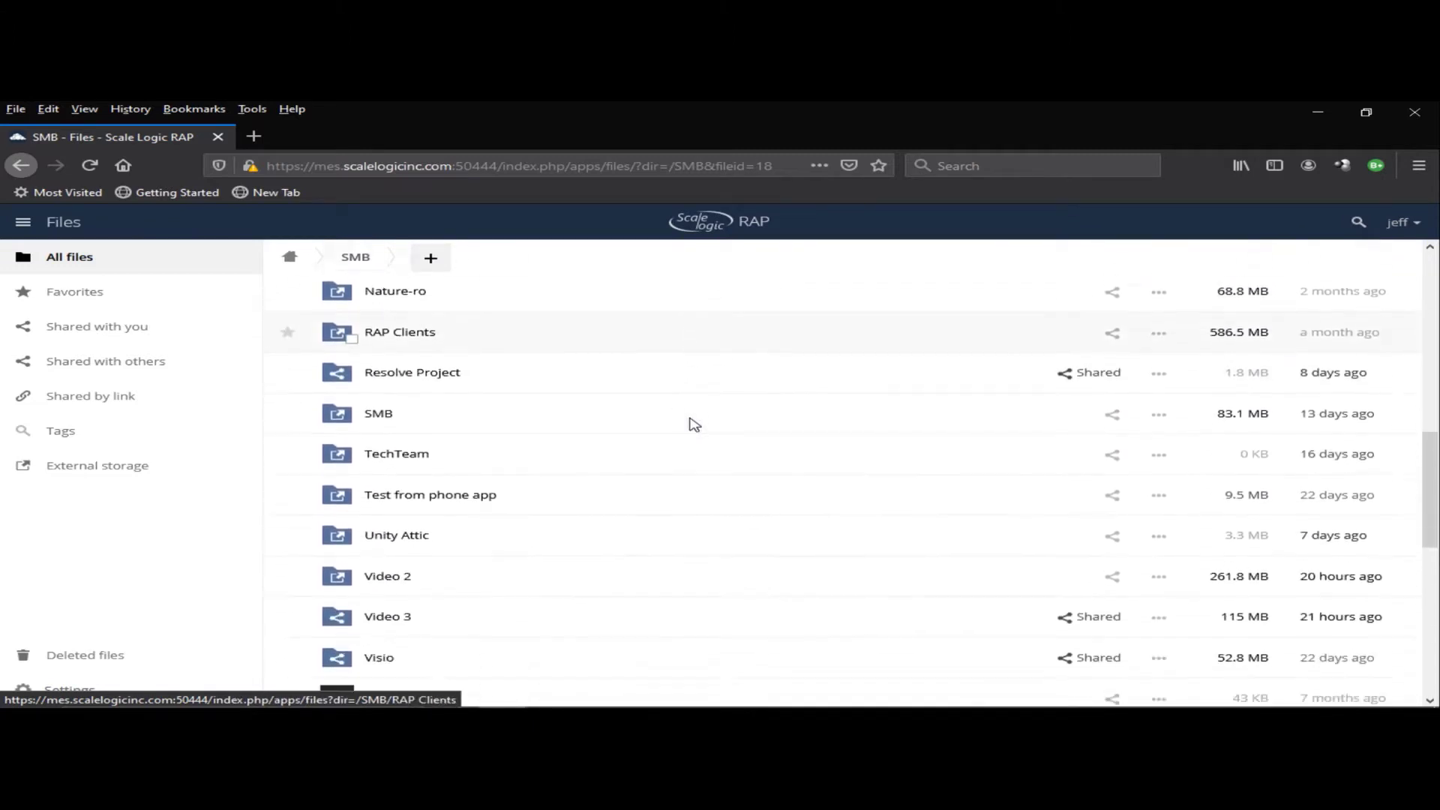
scroll(692, 424, "down", 1)
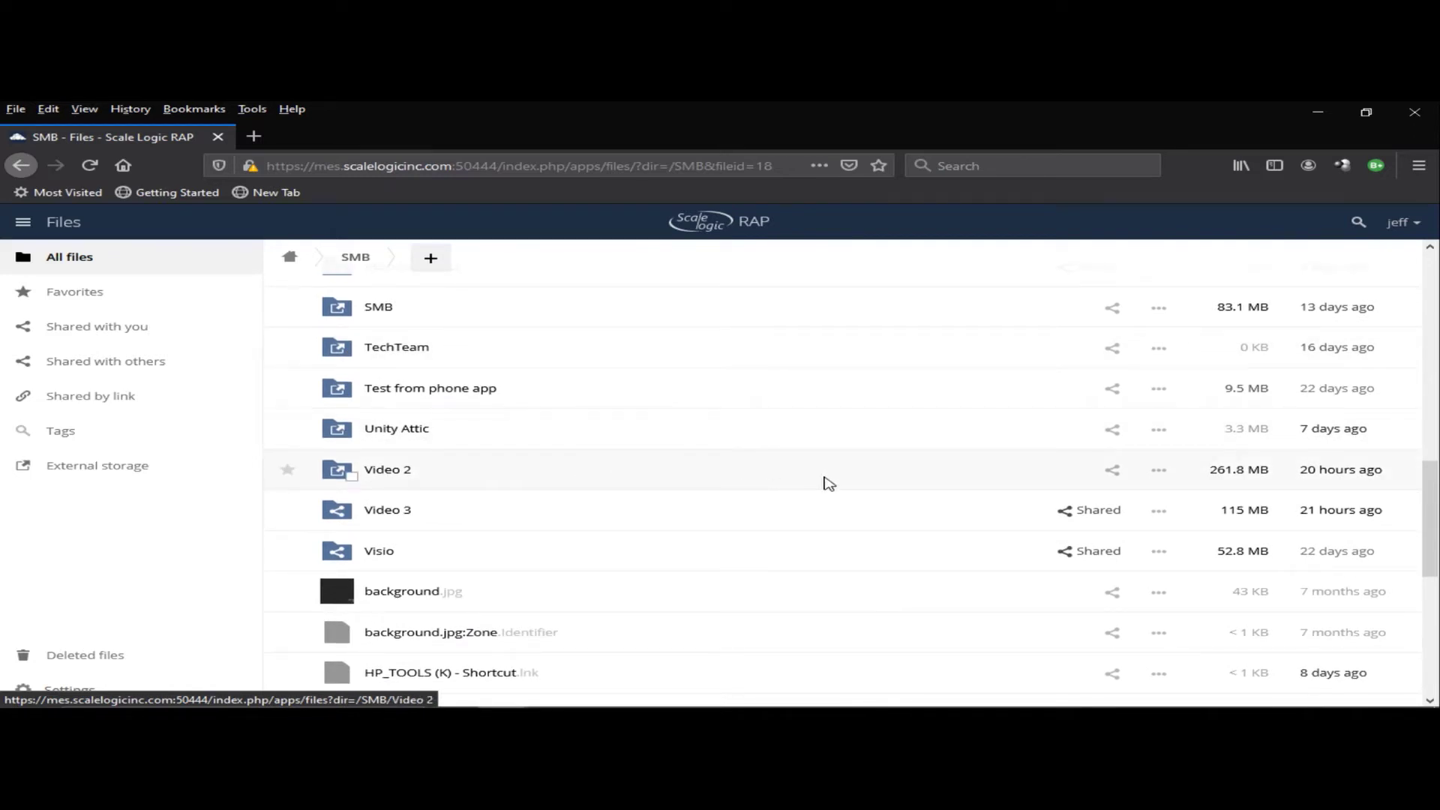
- Share the Video 2 folder with the editor group, then bring up its public-link options
left_click(1112, 471)
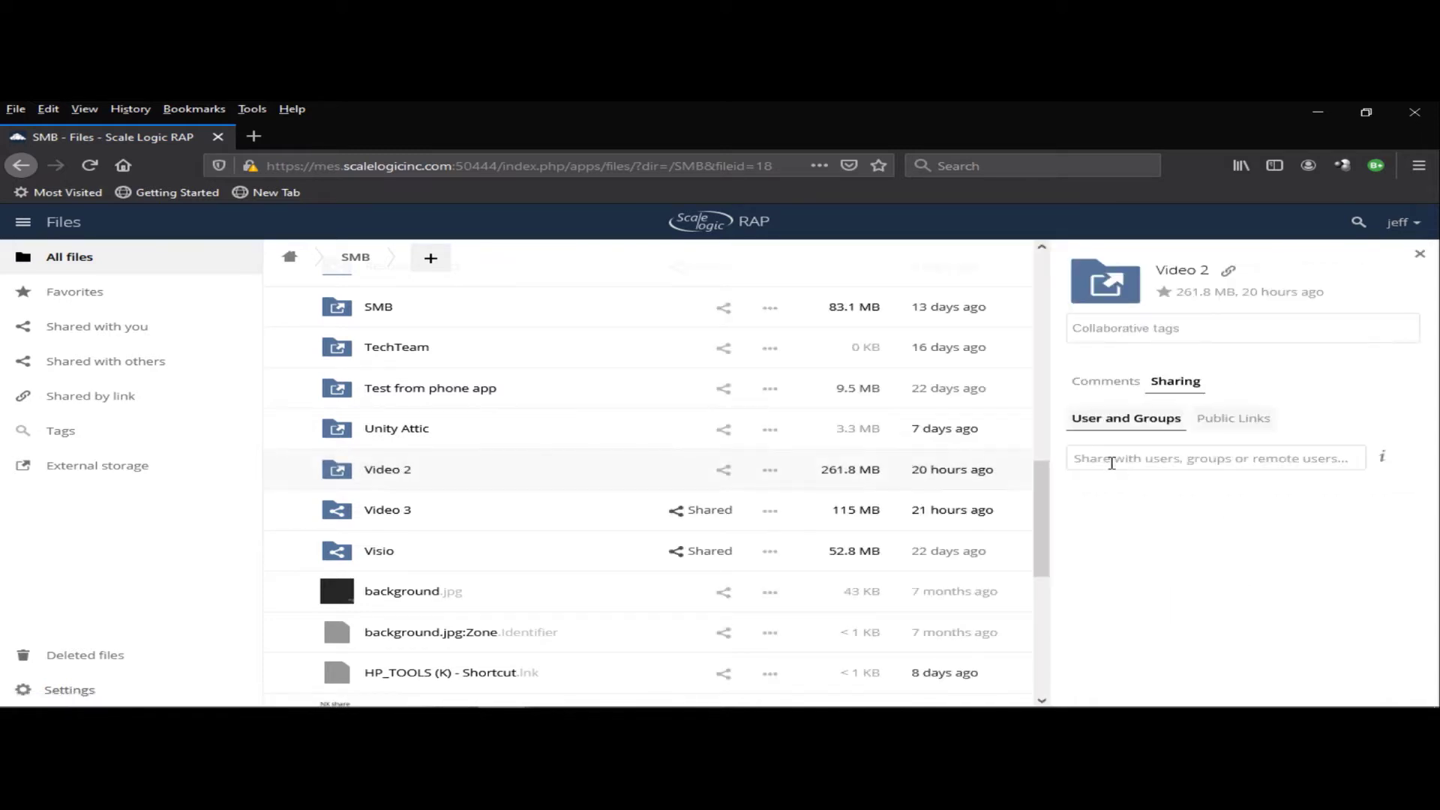
type("editor")
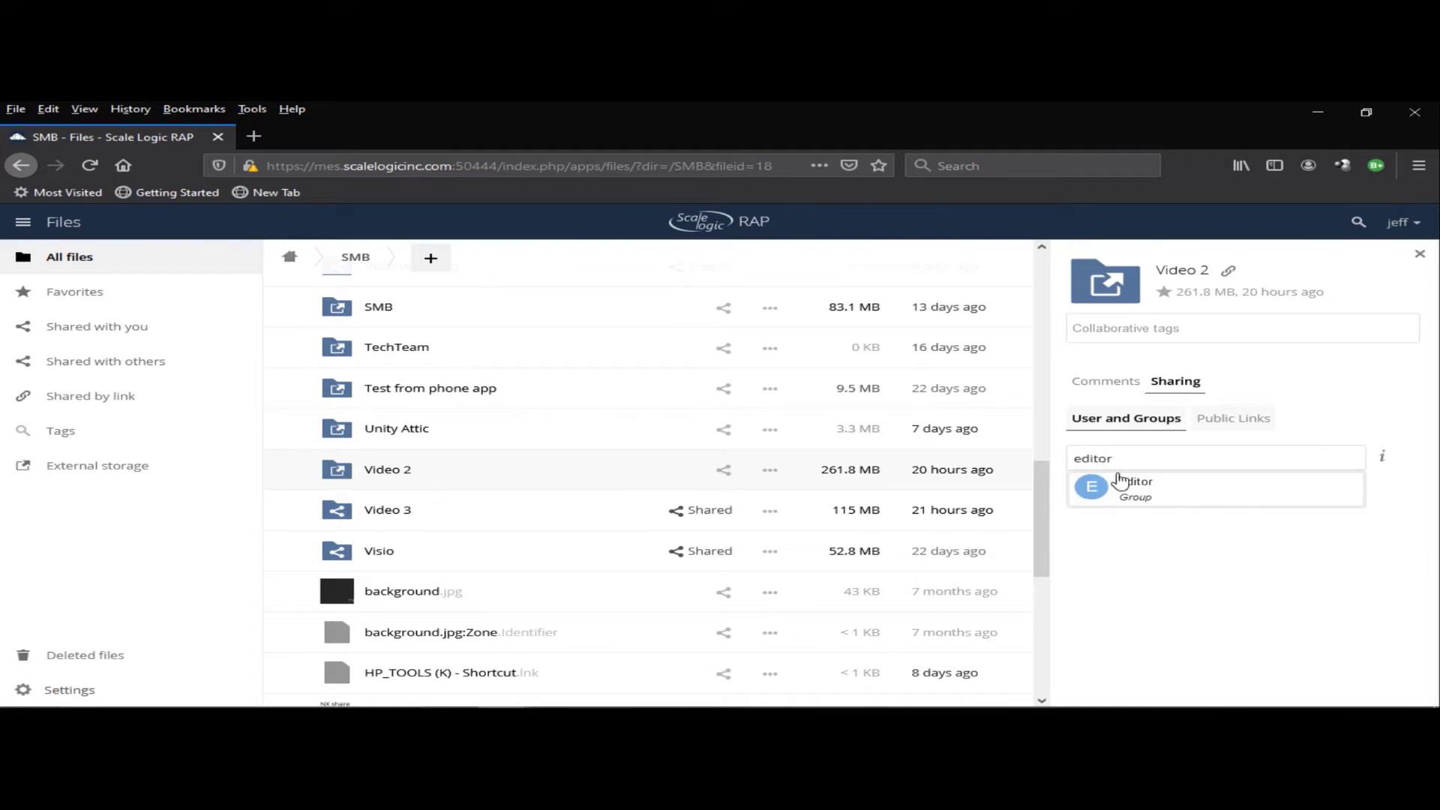
left_click(1136, 488)
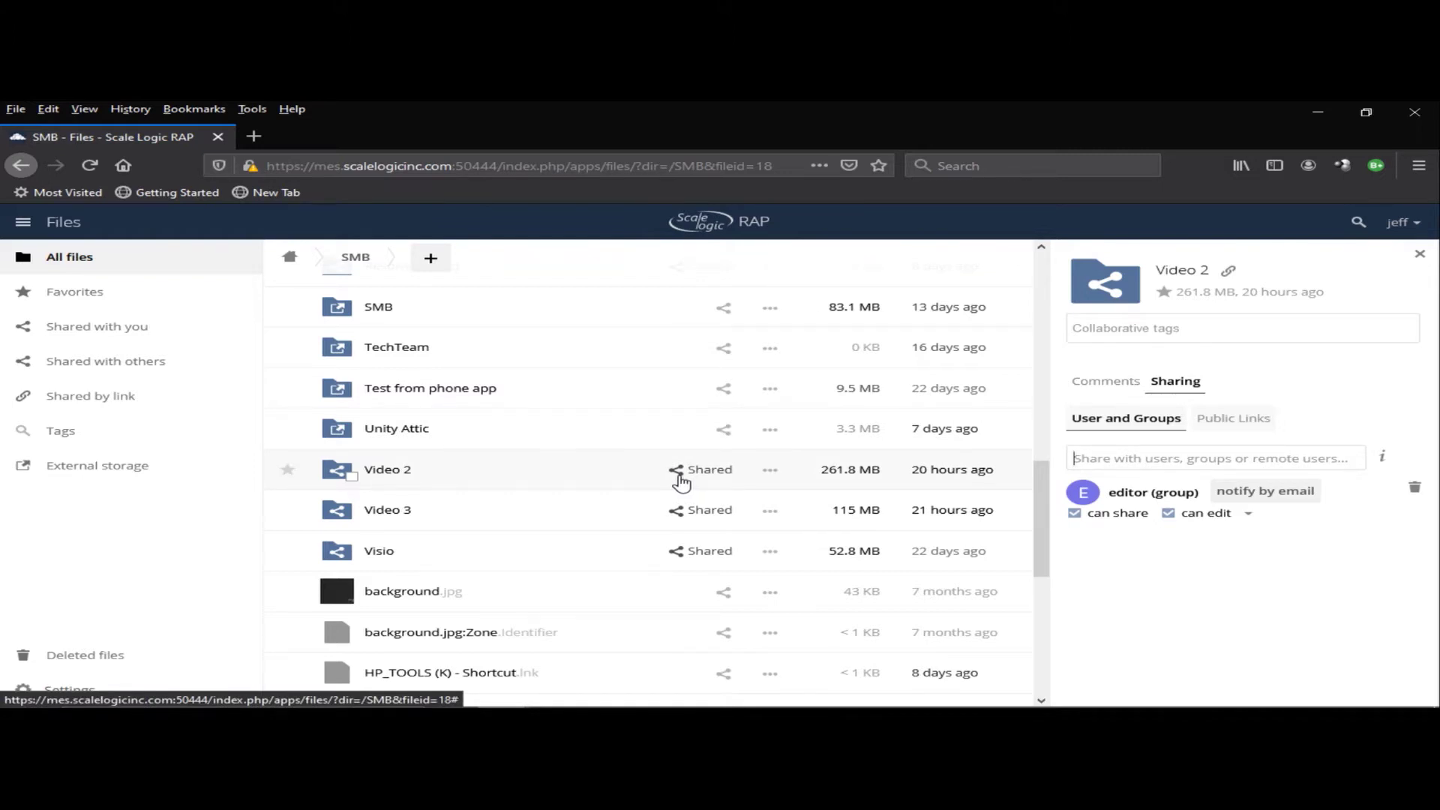
left_click(1226, 424)
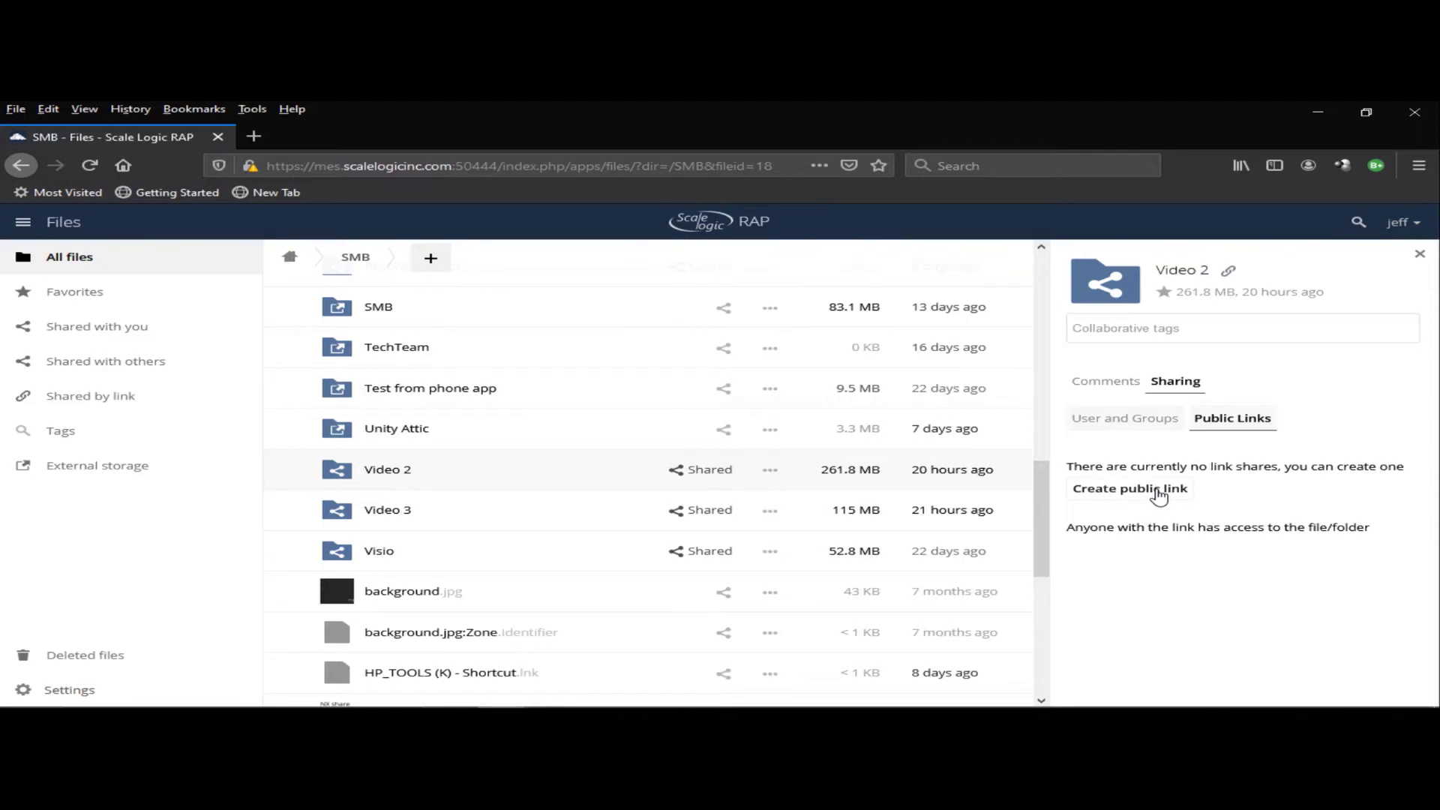
- Create a password-protected public link for Video 2 that expires on 14-08-2020
left_click(1159, 493)
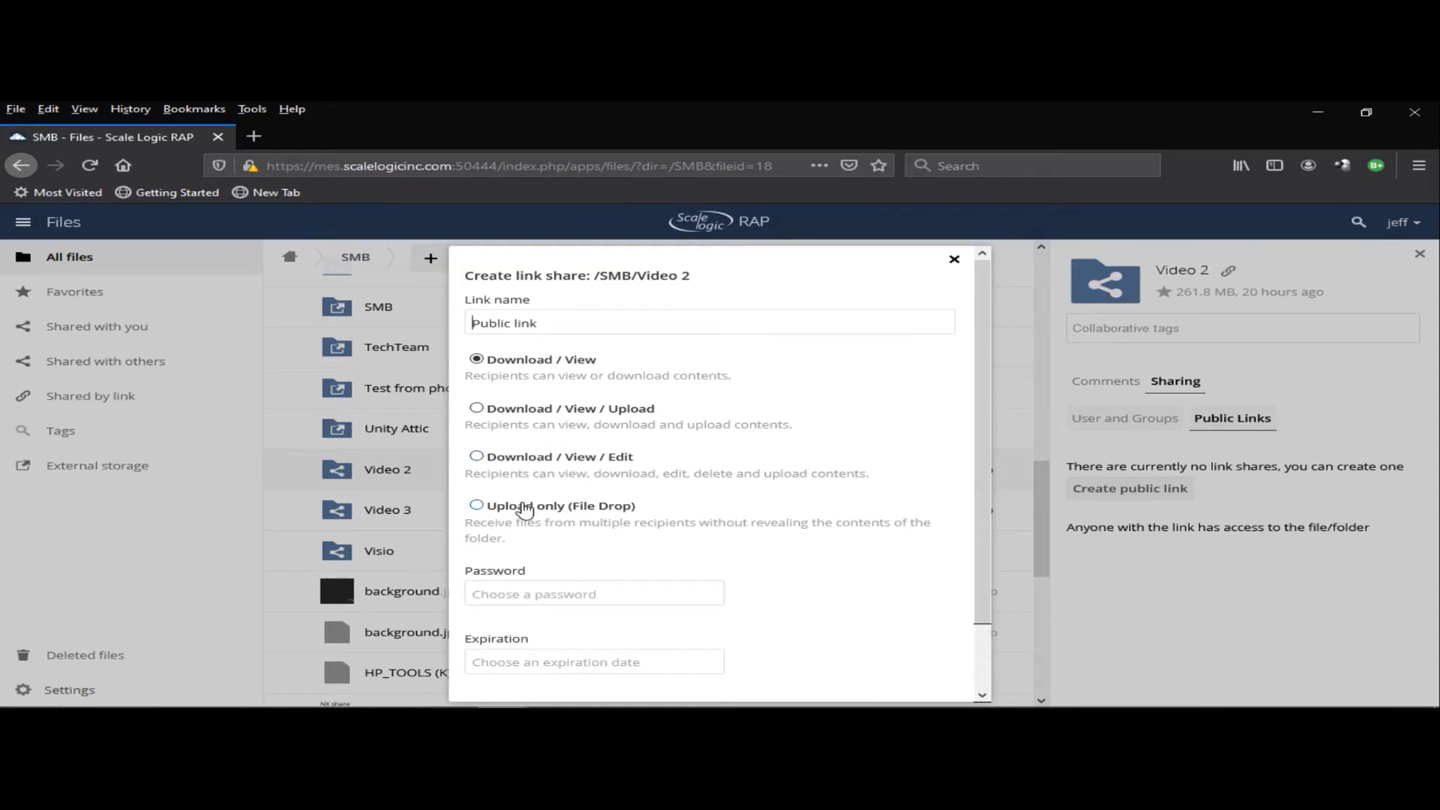
scroll(930, 515, "down", 2)
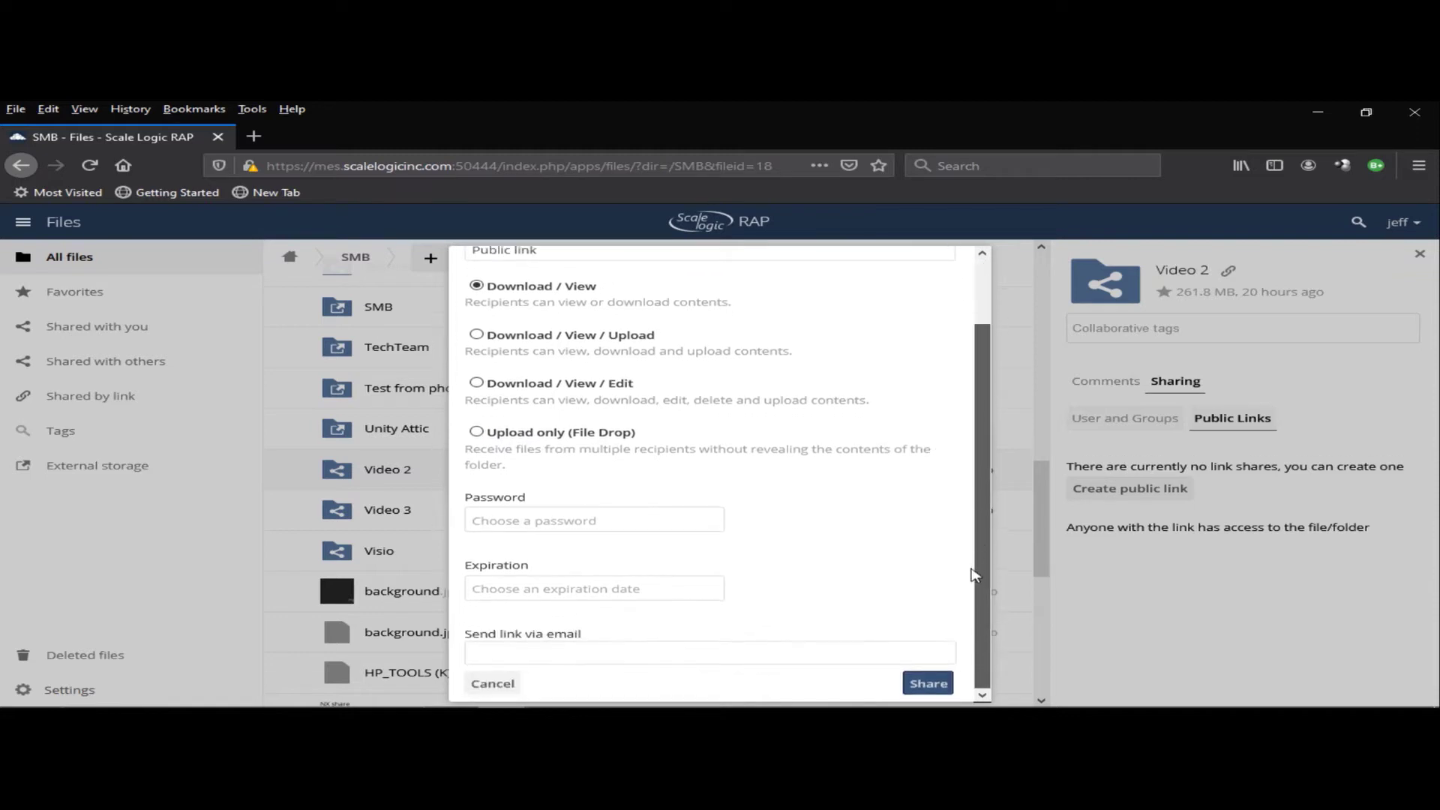
left_click(518, 521)
type("***")
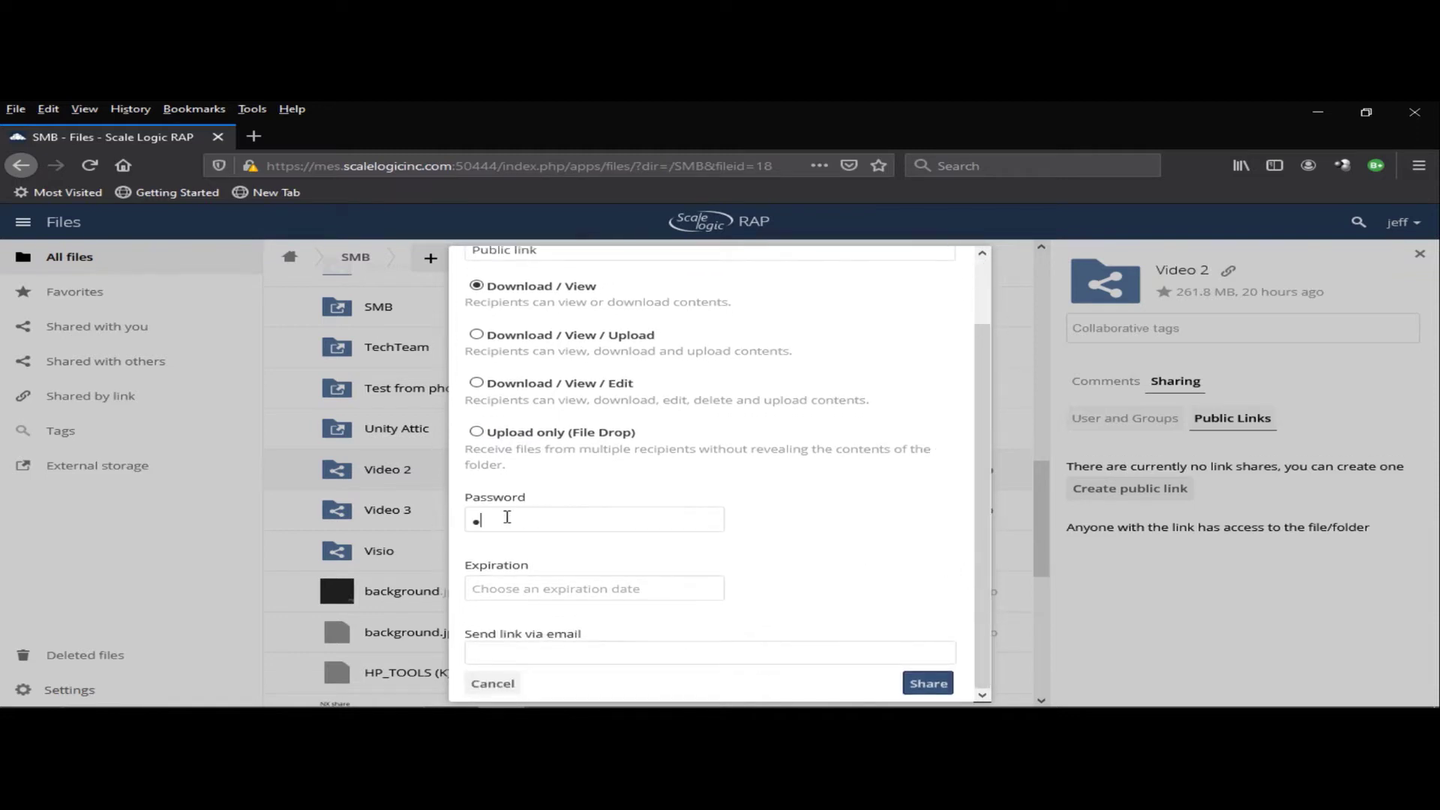
type("**")
left_click(520, 589)
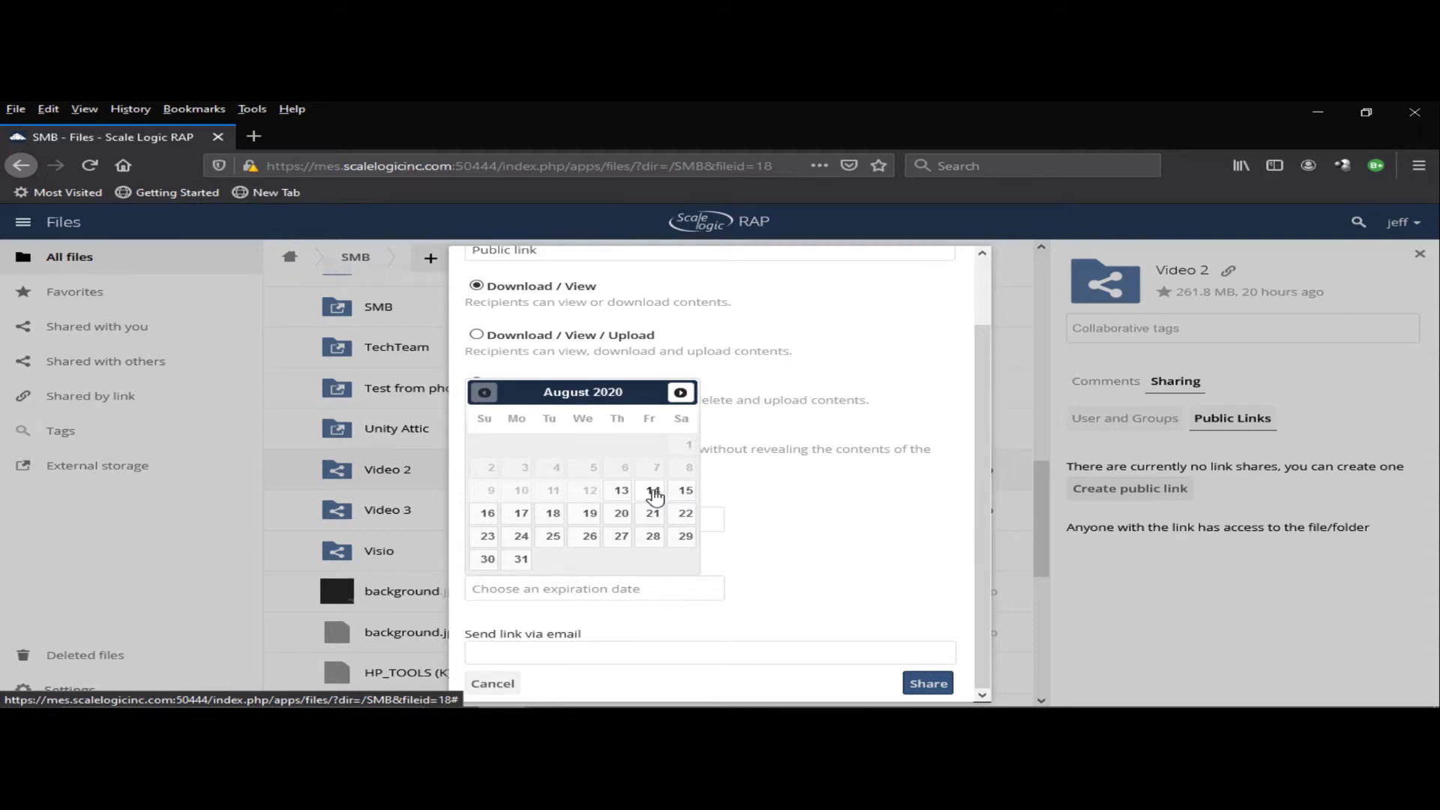
left_click(653, 491)
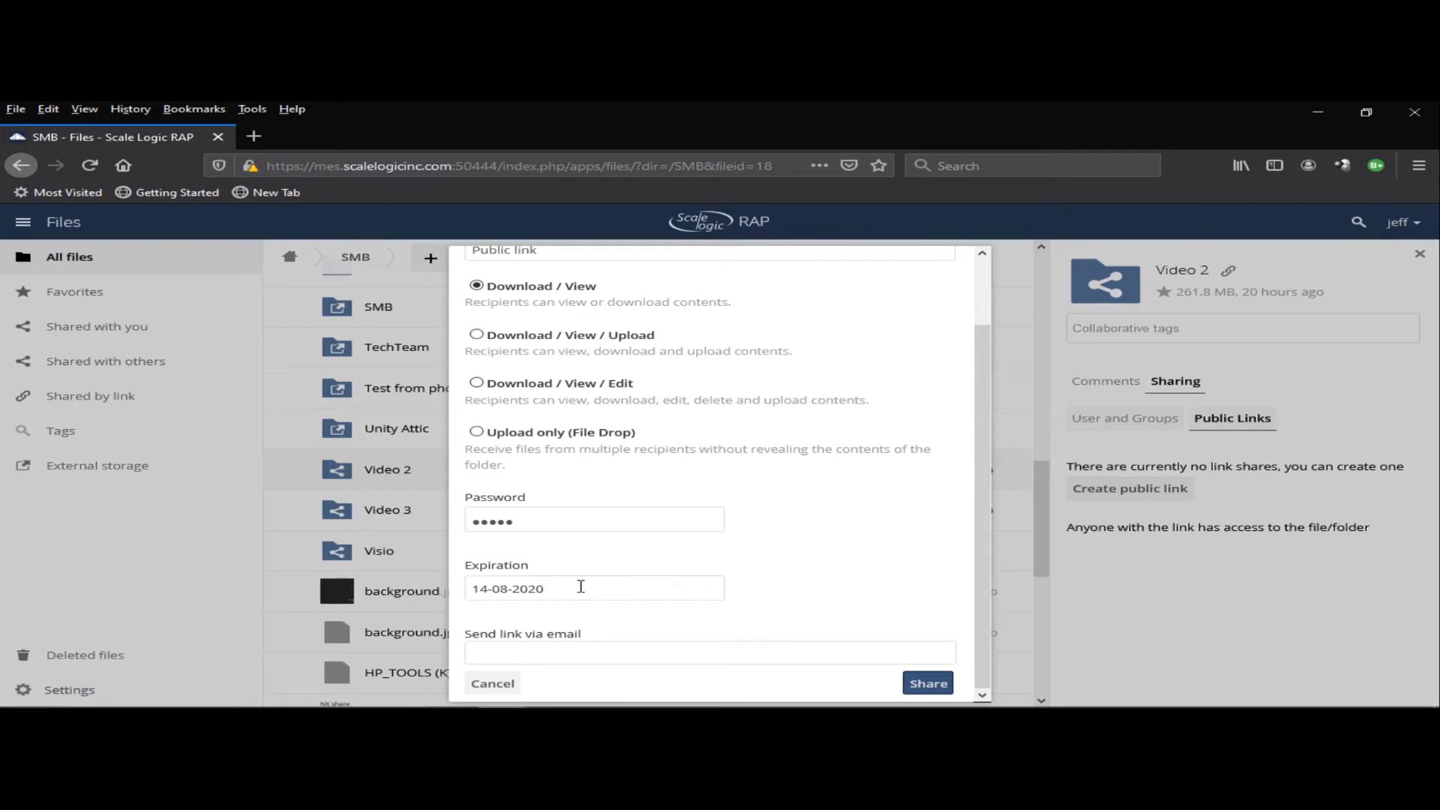
left_click(621, 655)
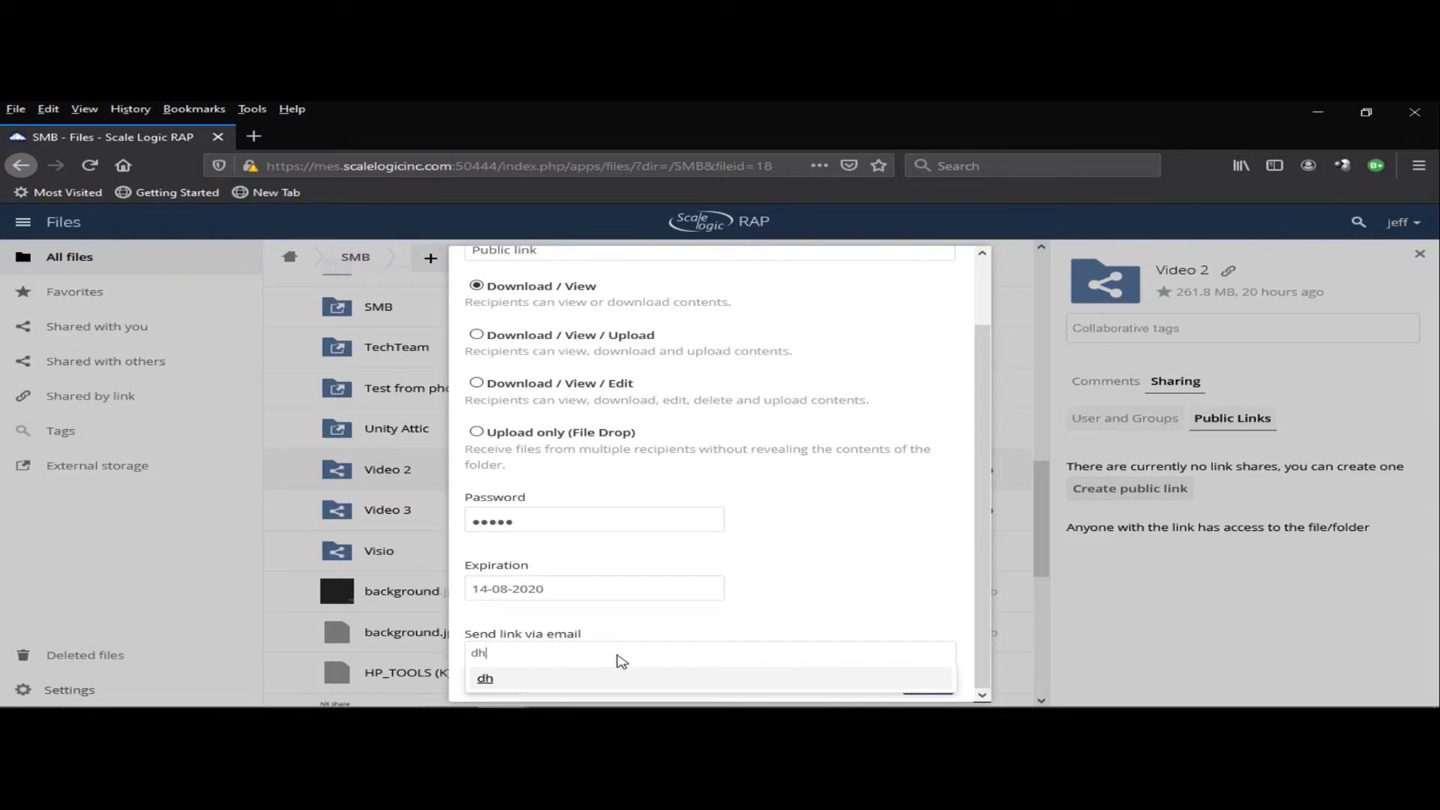
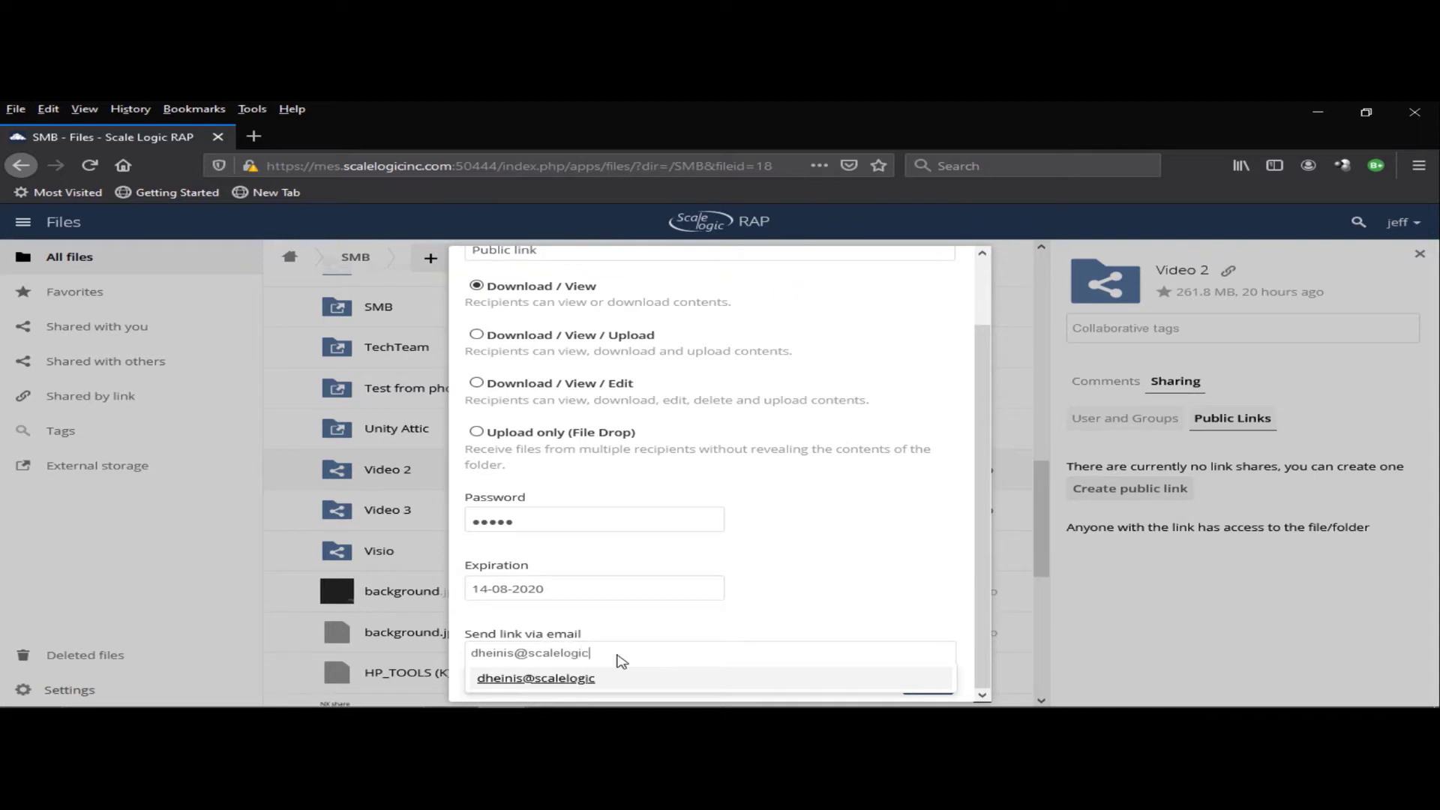
- Address the link to the recipient's e-mail address and send a copy to self
key("Return")
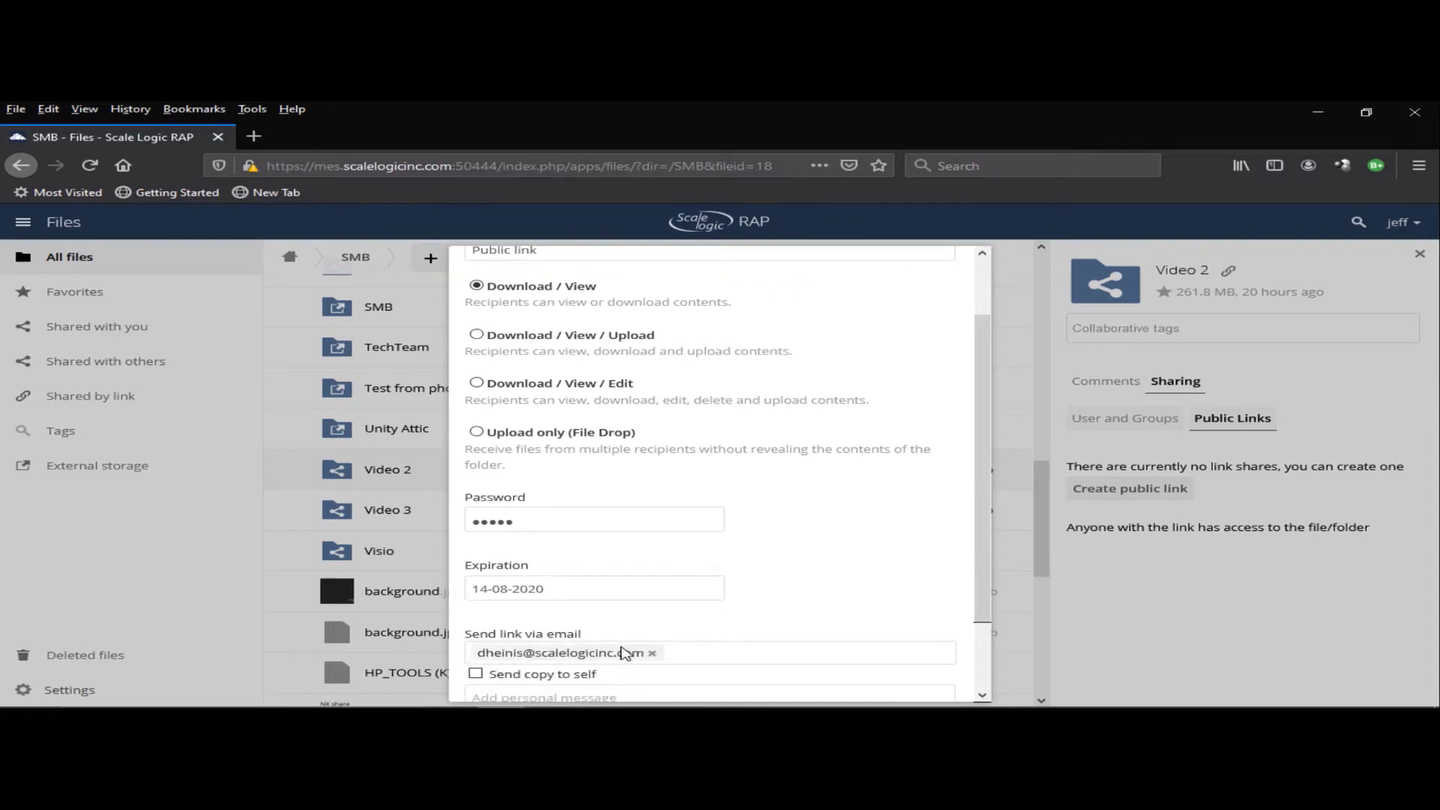
key("Tab")
key("space")
key("Tab")
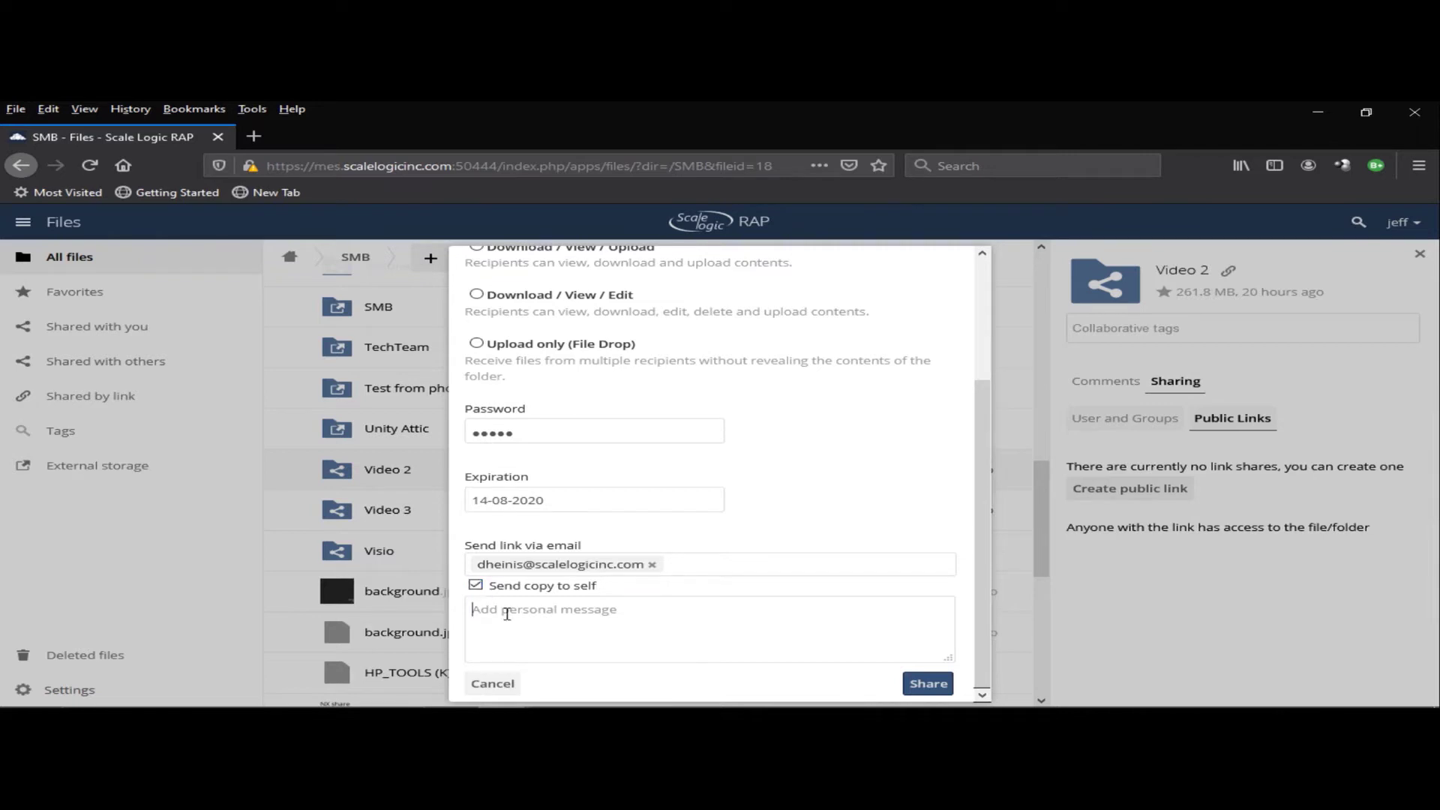
- Write the message 'please download this rough draft' with the link password on a new line
type("please download this rough draft")
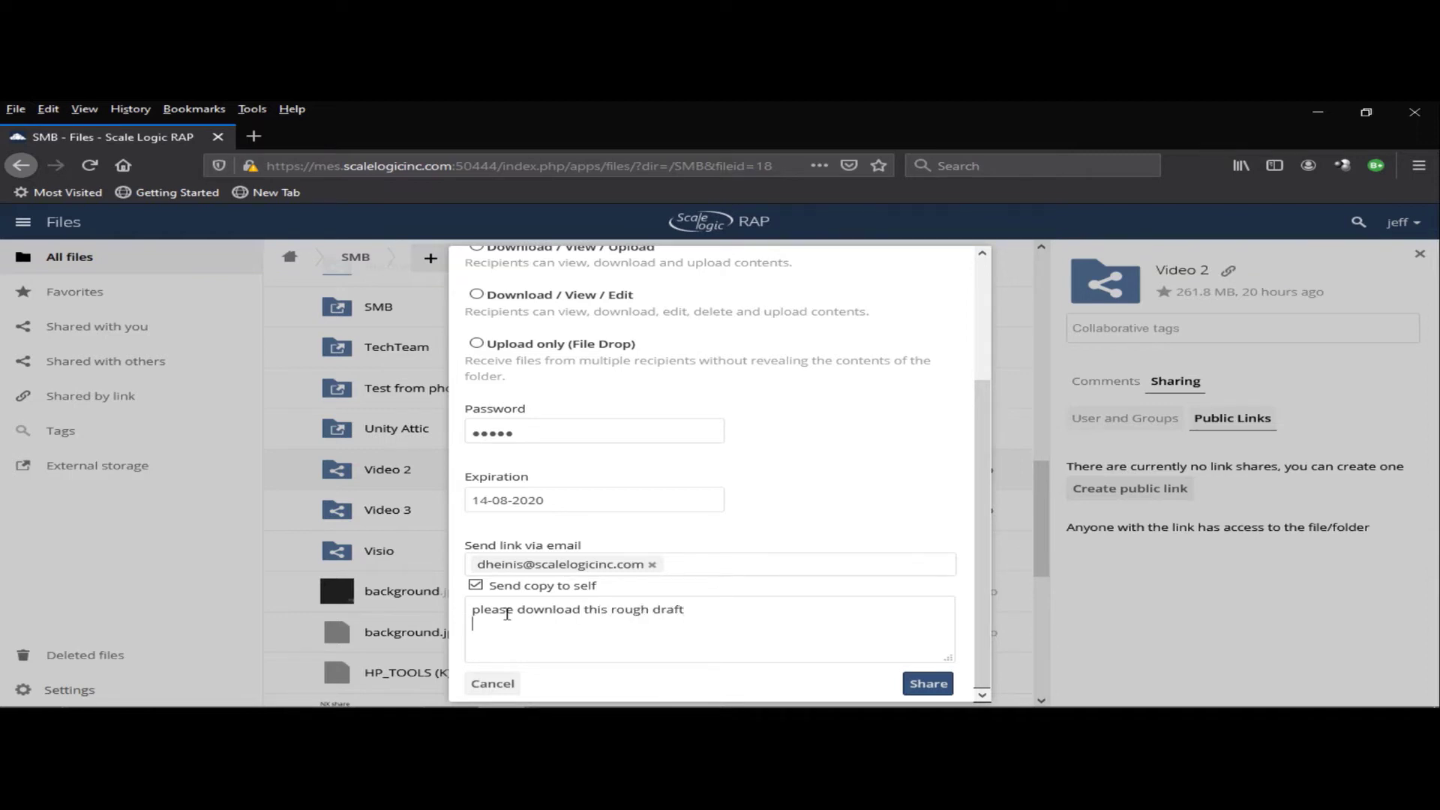
key("Return")
key("Return")
type("PW 12345")
scroll(765, 532, "up", 4)
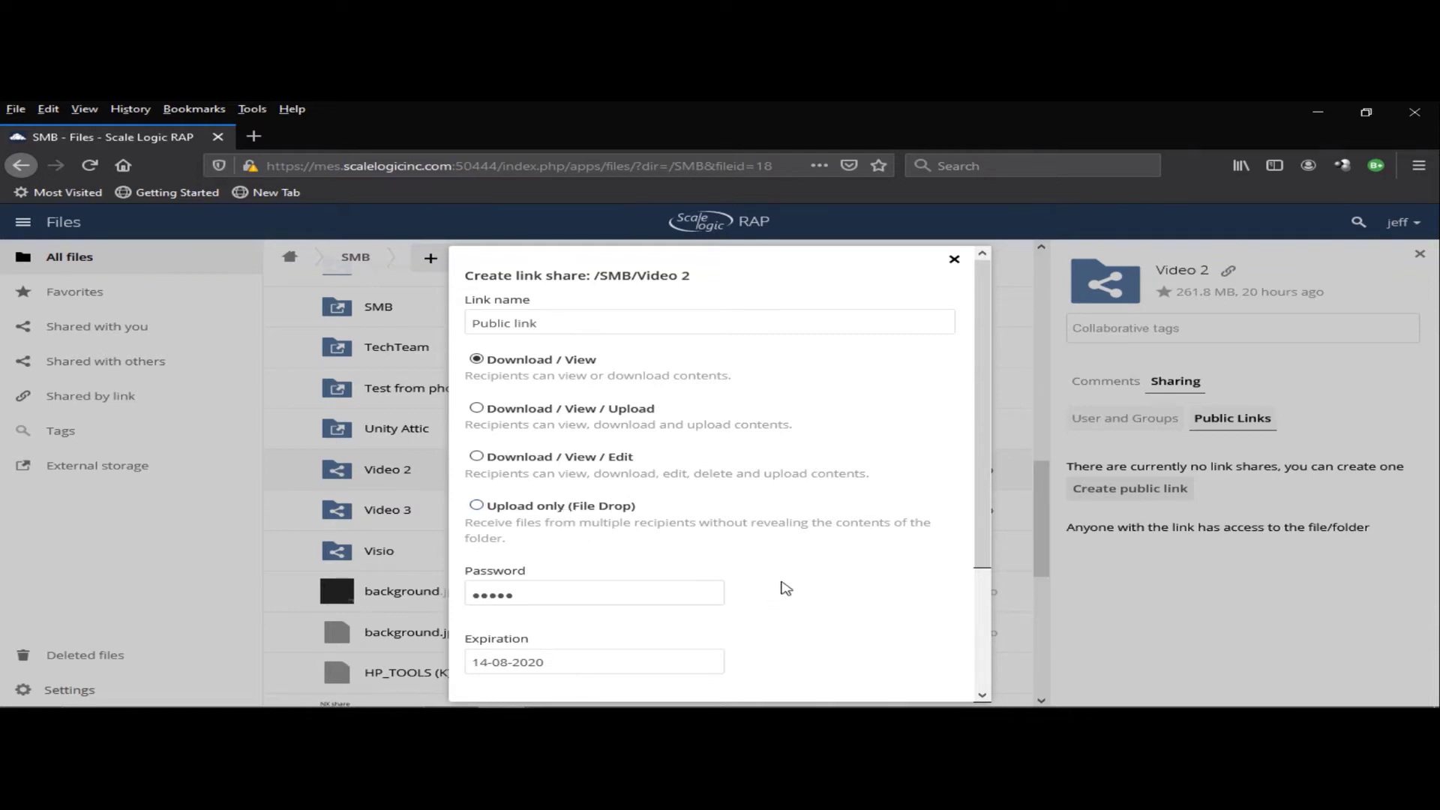
- Select Upload only (File Drop), close the share dialog without sharing, and go to the Users page
left_click(478, 507)
scroll(829, 590, "down", 2)
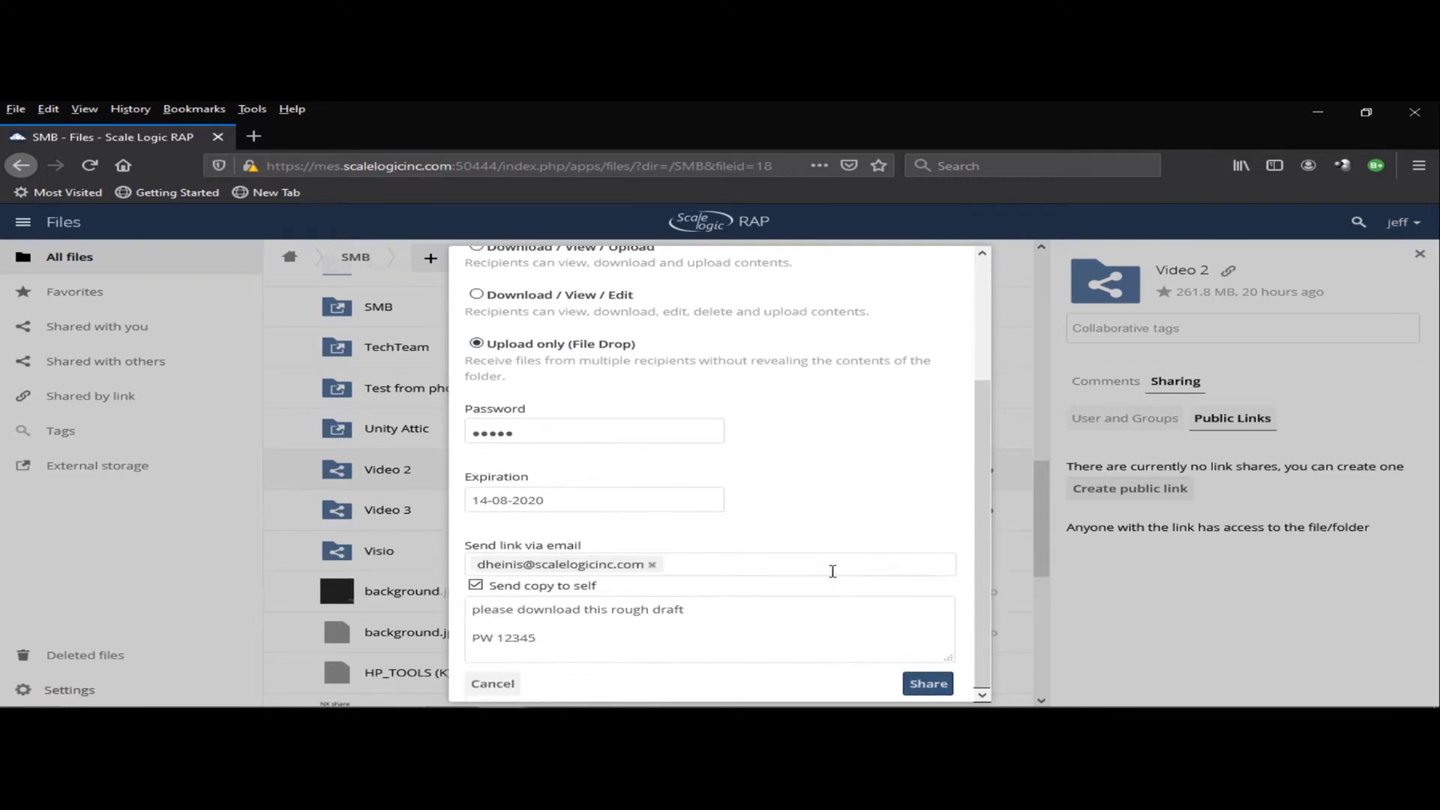
scroll(832, 574, "up", 2)
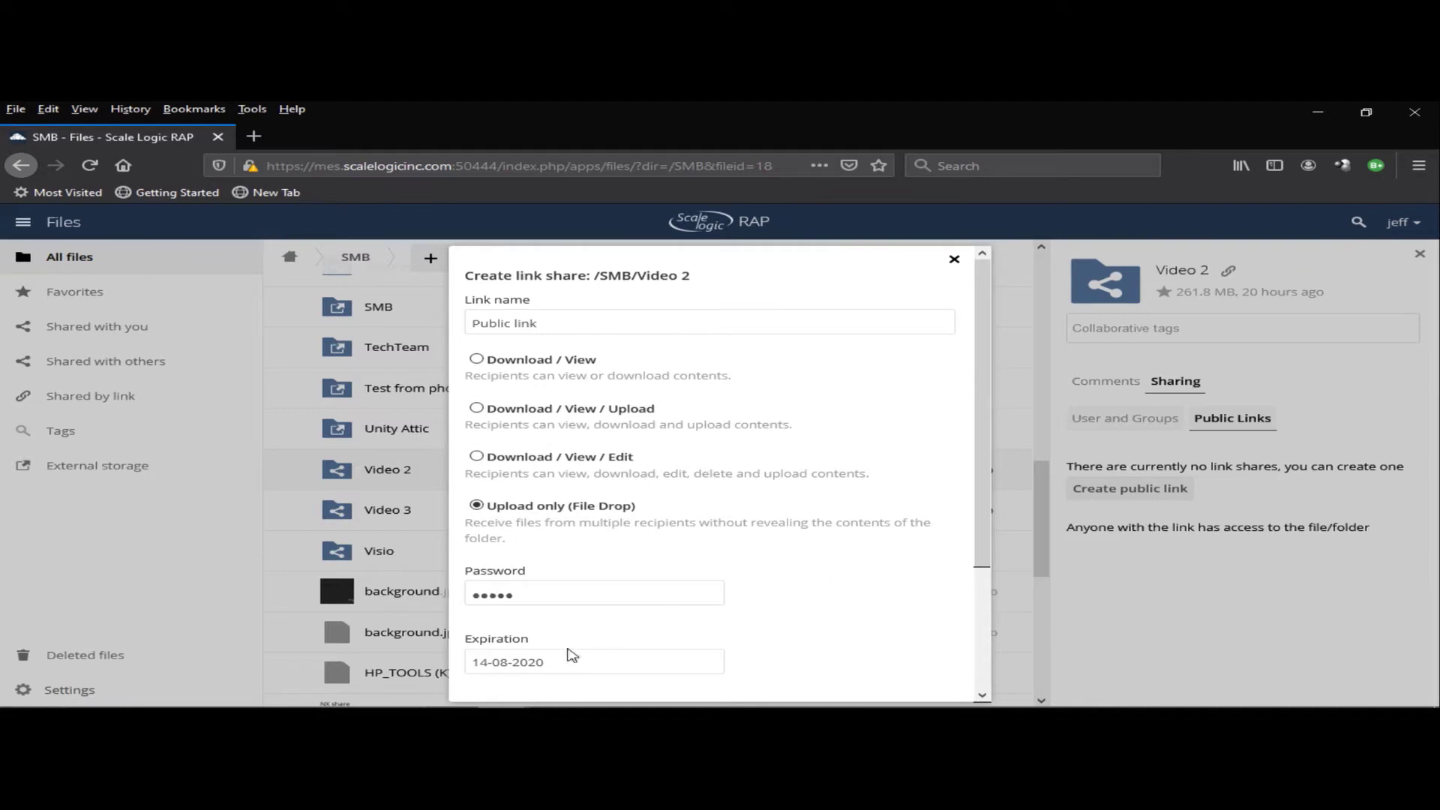
left_click(955, 259)
left_click(1402, 222)
left_click(1386, 290)
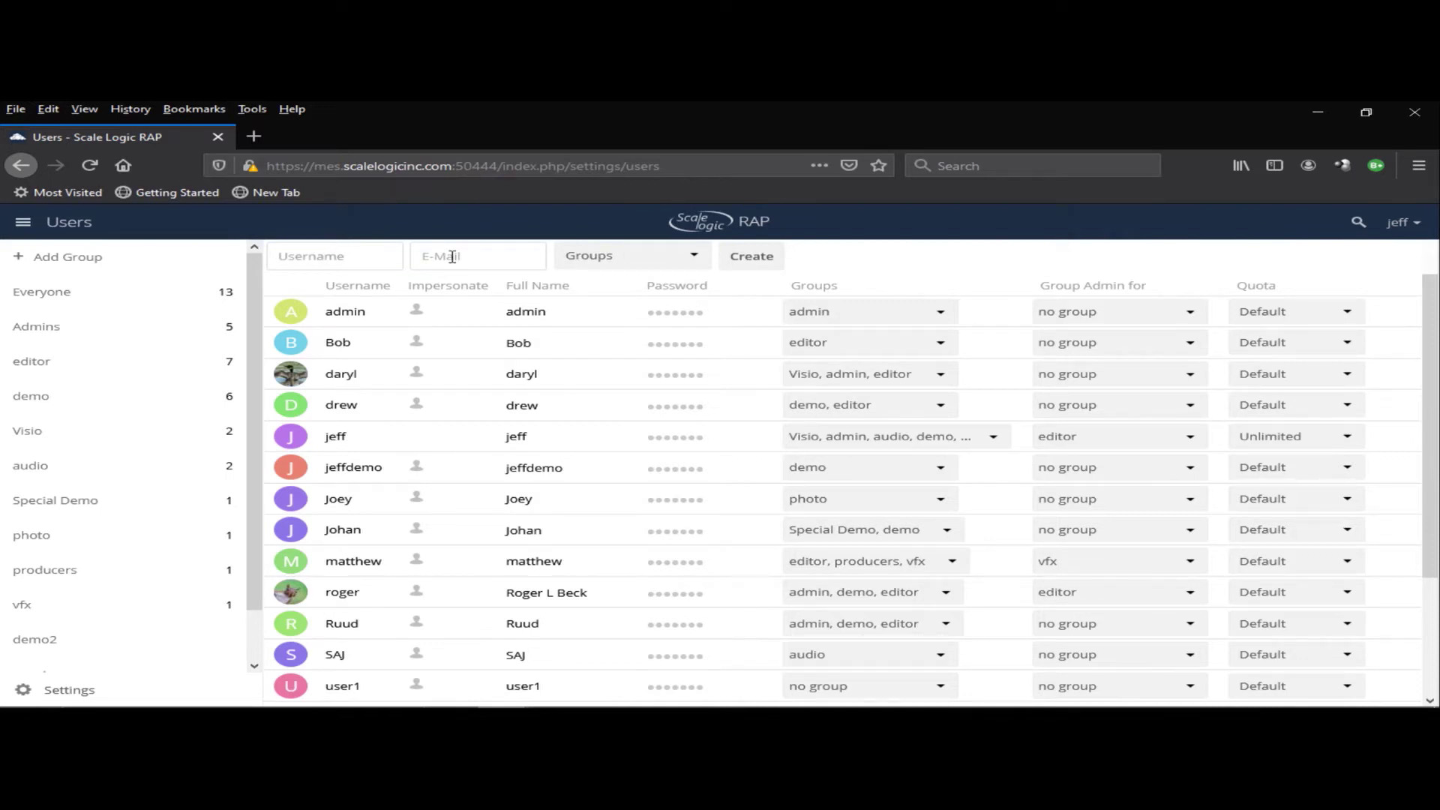
- Add user1 to the audio and editor groups
left_click(694, 257)
left_click(817, 264)
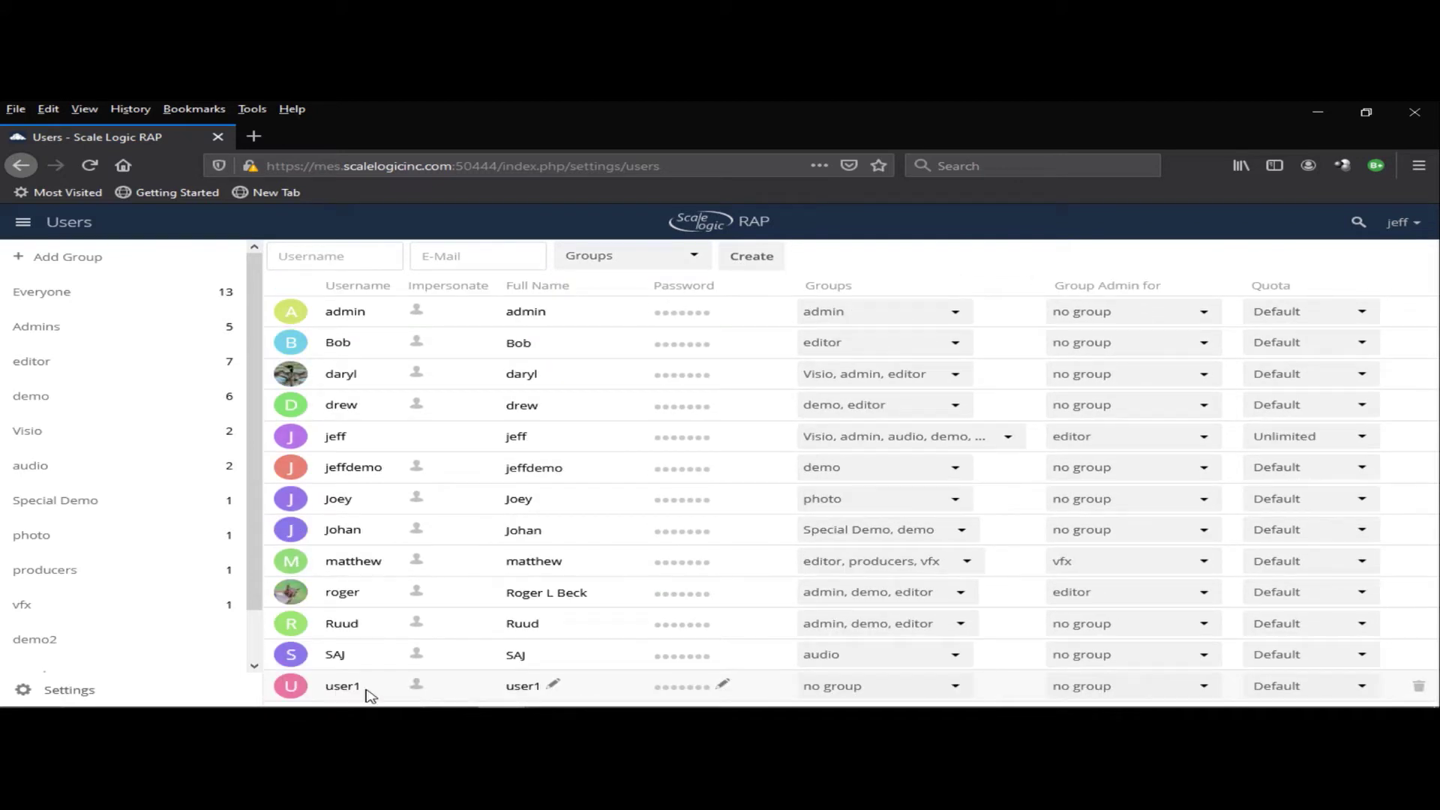
left_click(953, 688)
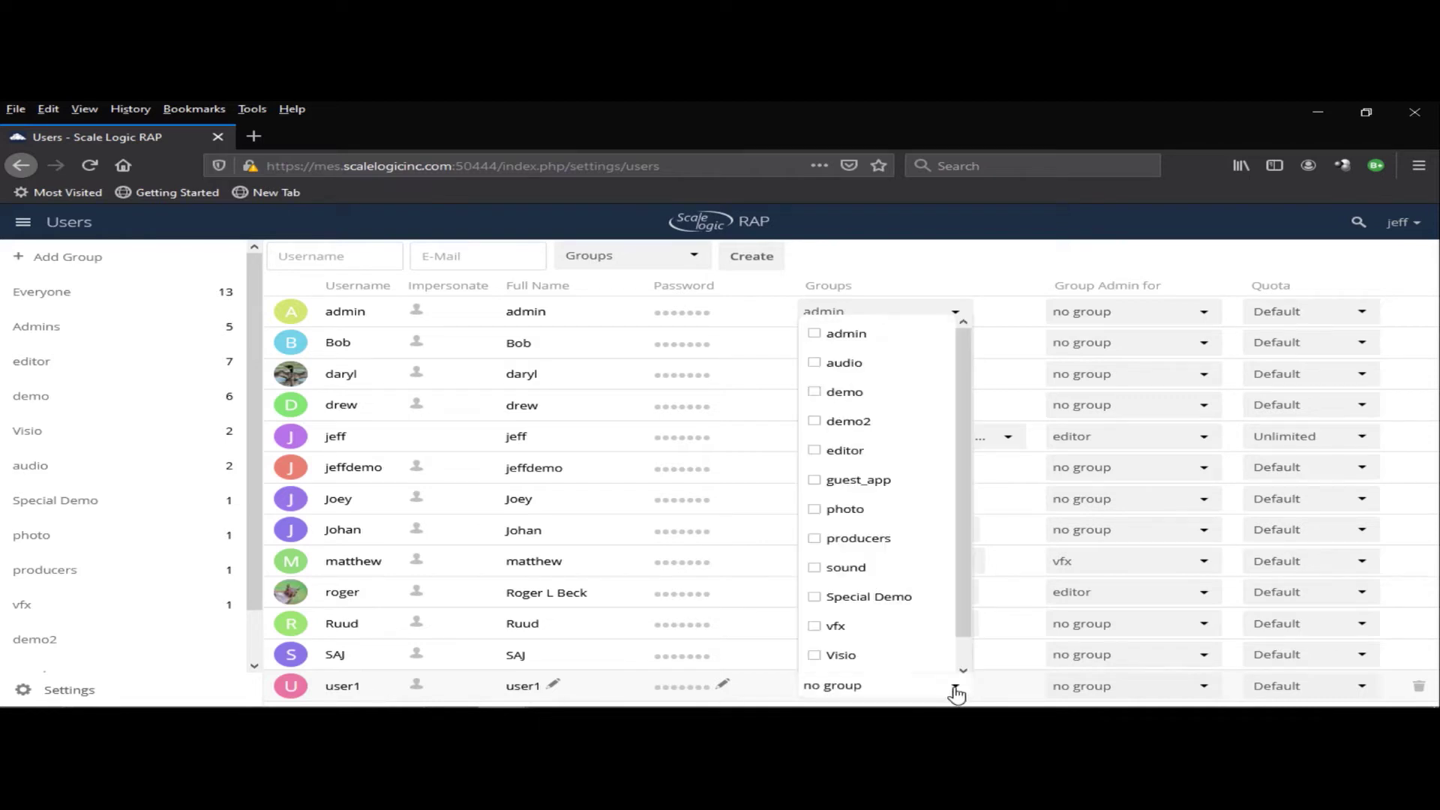
left_click(815, 364)
left_click(809, 451)
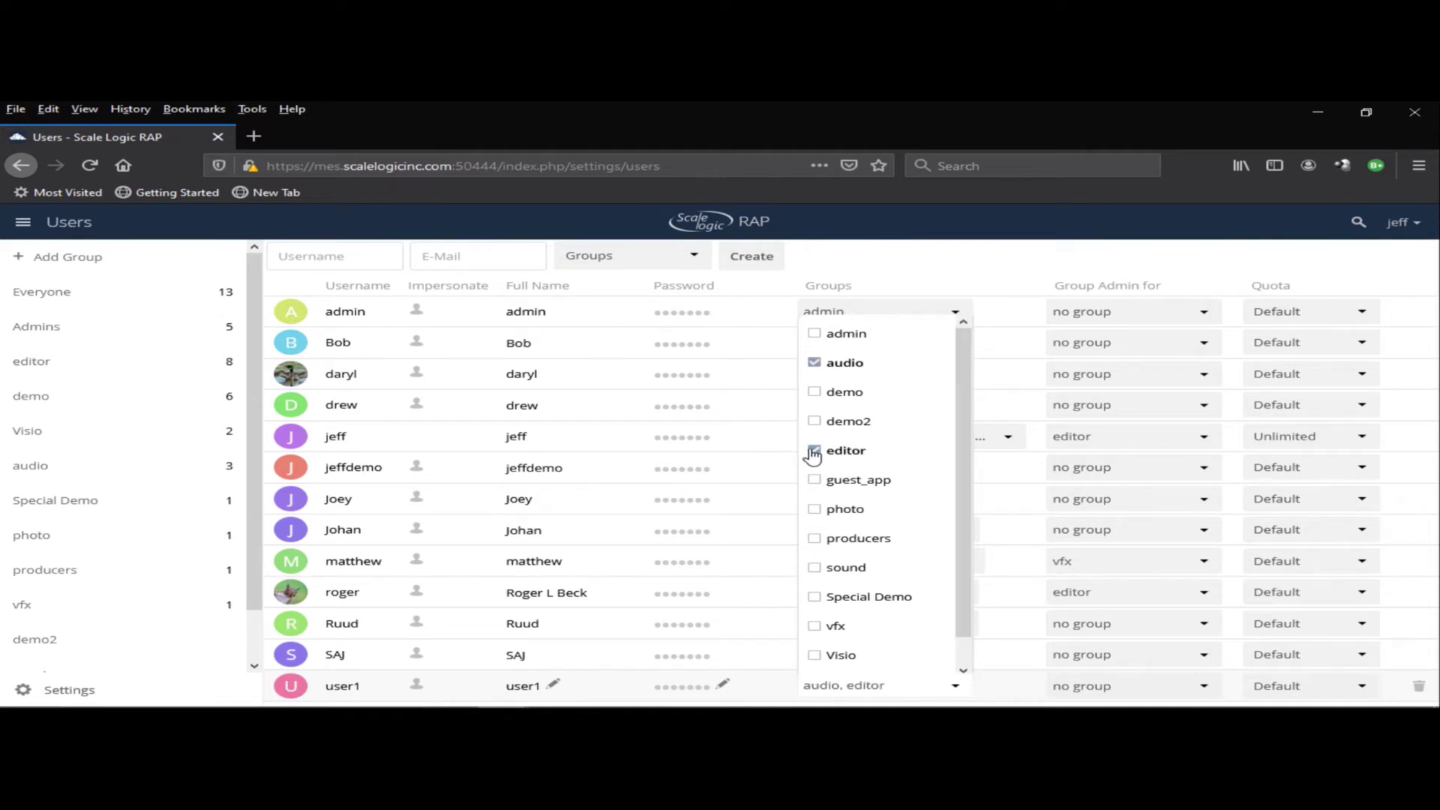
scroll(960, 570, "down", 1)
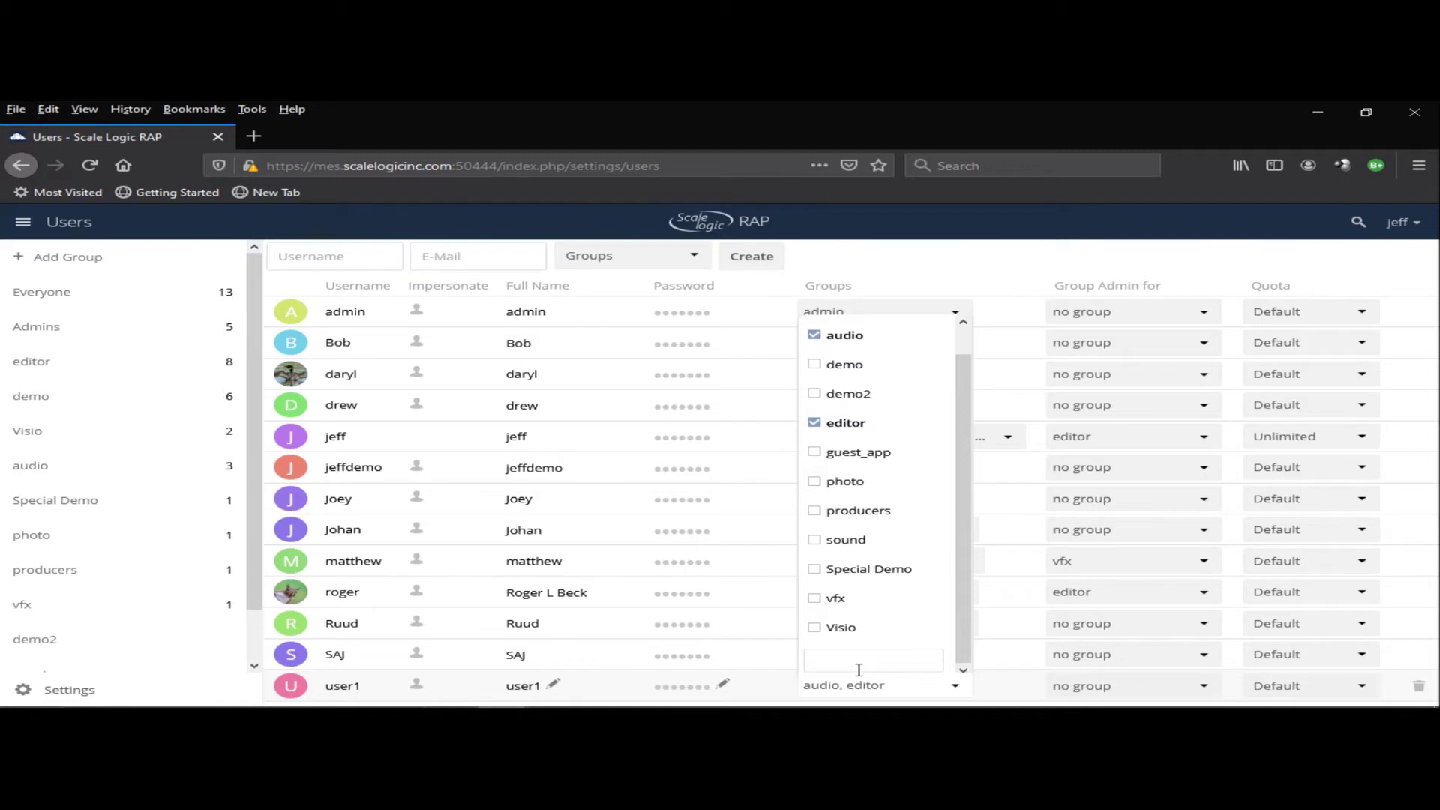
- Create a special FX group from user1's group list, then remove user1 from it
type("spe")
key("BackSpace")
key("Return")
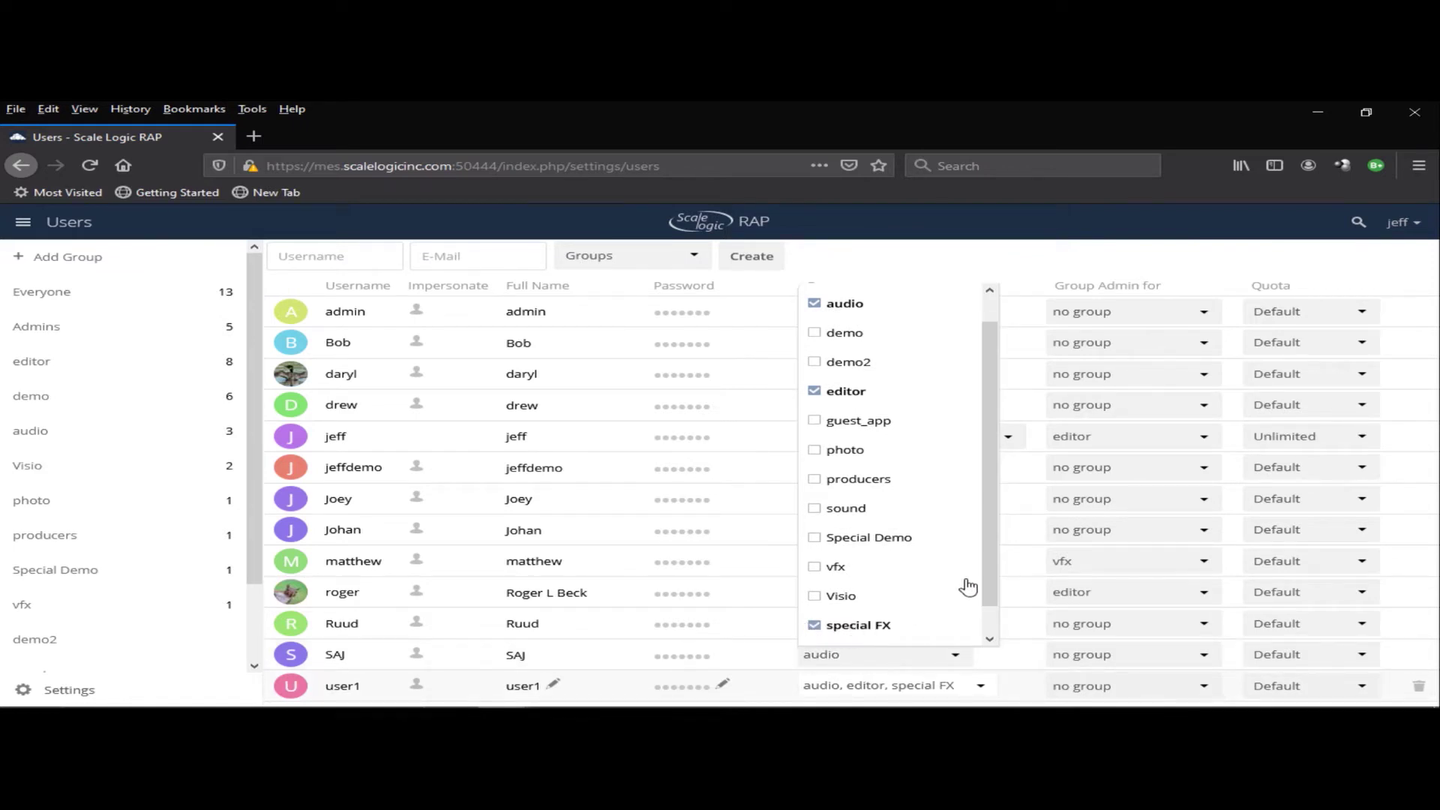
scroll(994, 578, "down", 1)
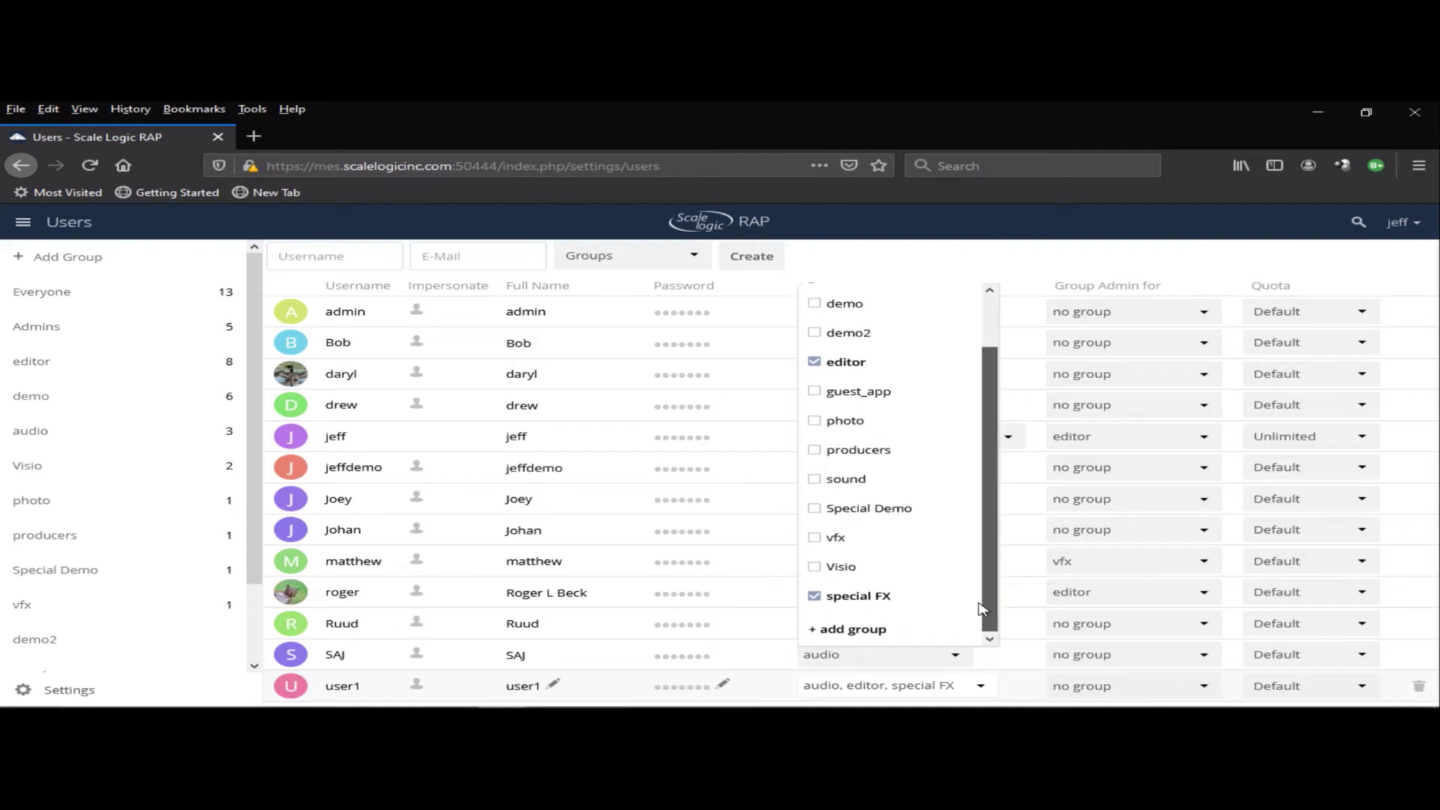
left_click(979, 598)
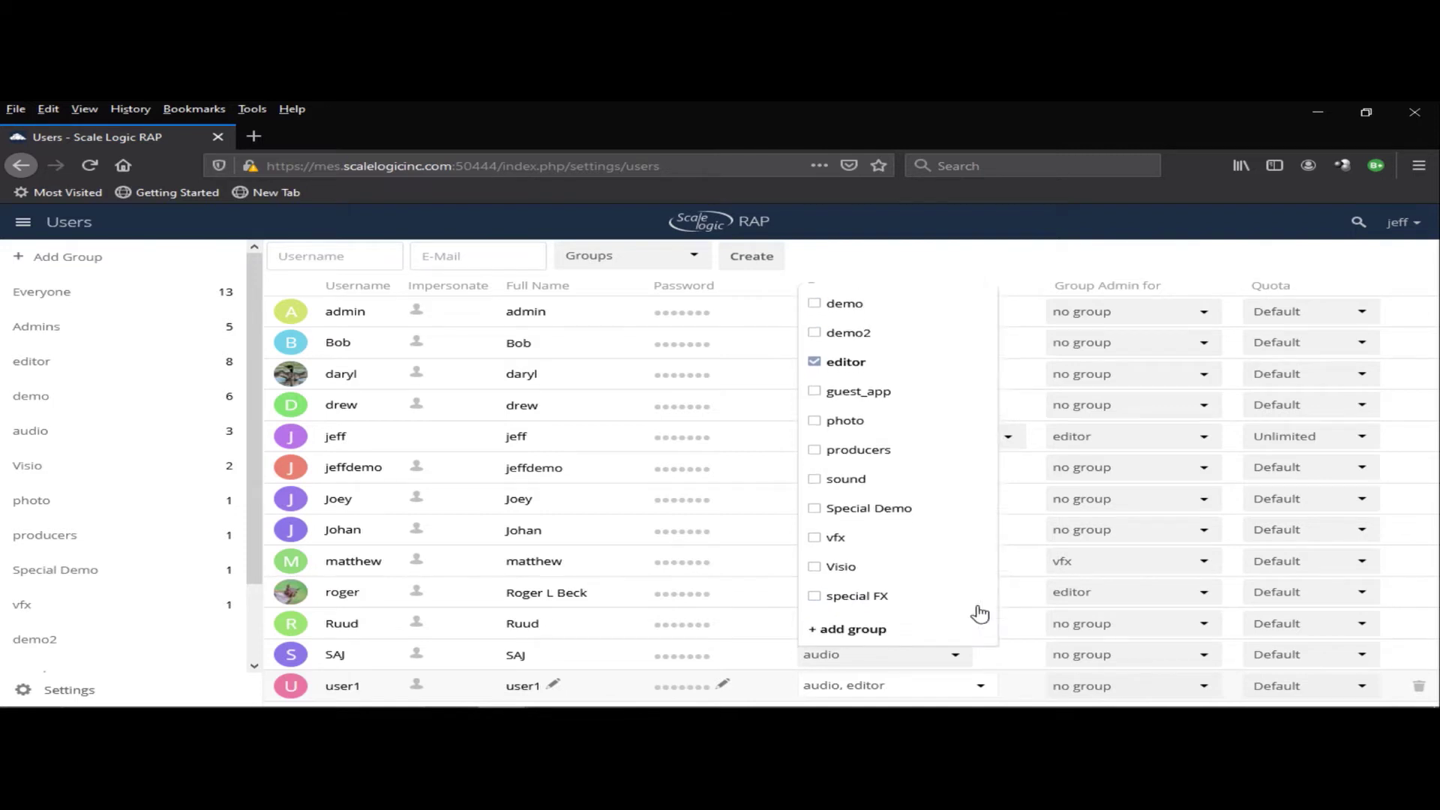
left_click(959, 262)
- Delete the special FX group from the sidebar and confirm
scroll(75, 661, "down", 3)
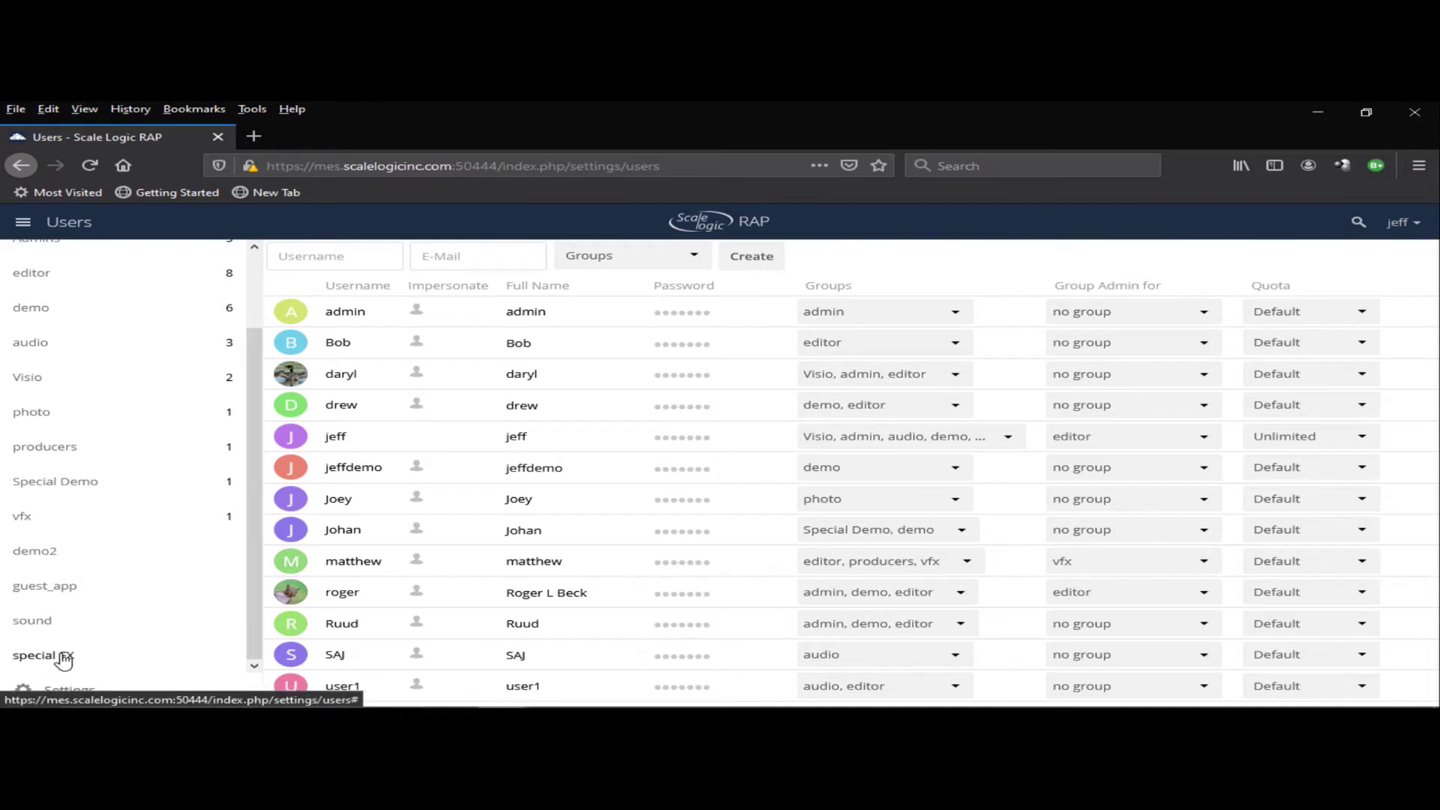
left_click(58, 657)
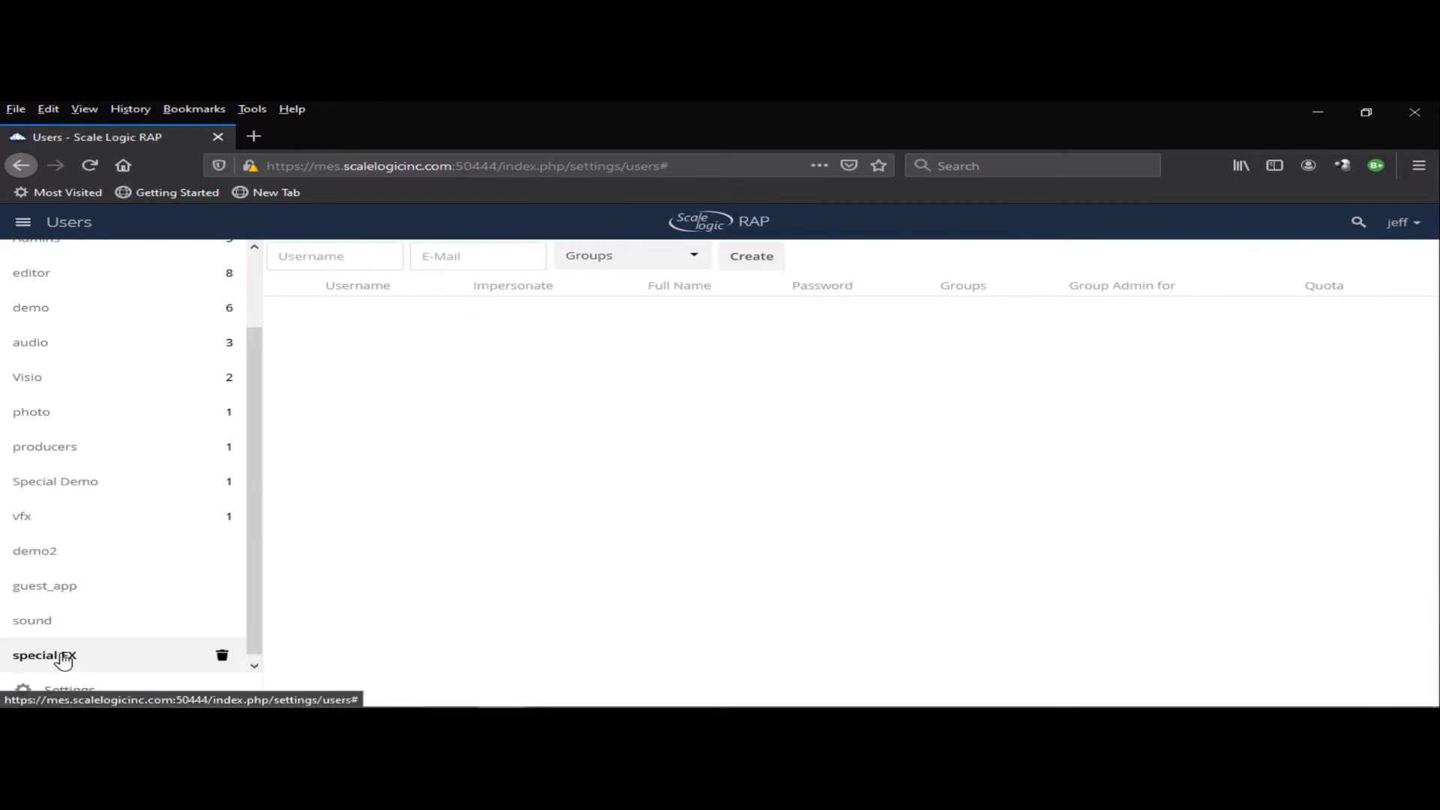
left_click(223, 656)
left_click(1046, 513)
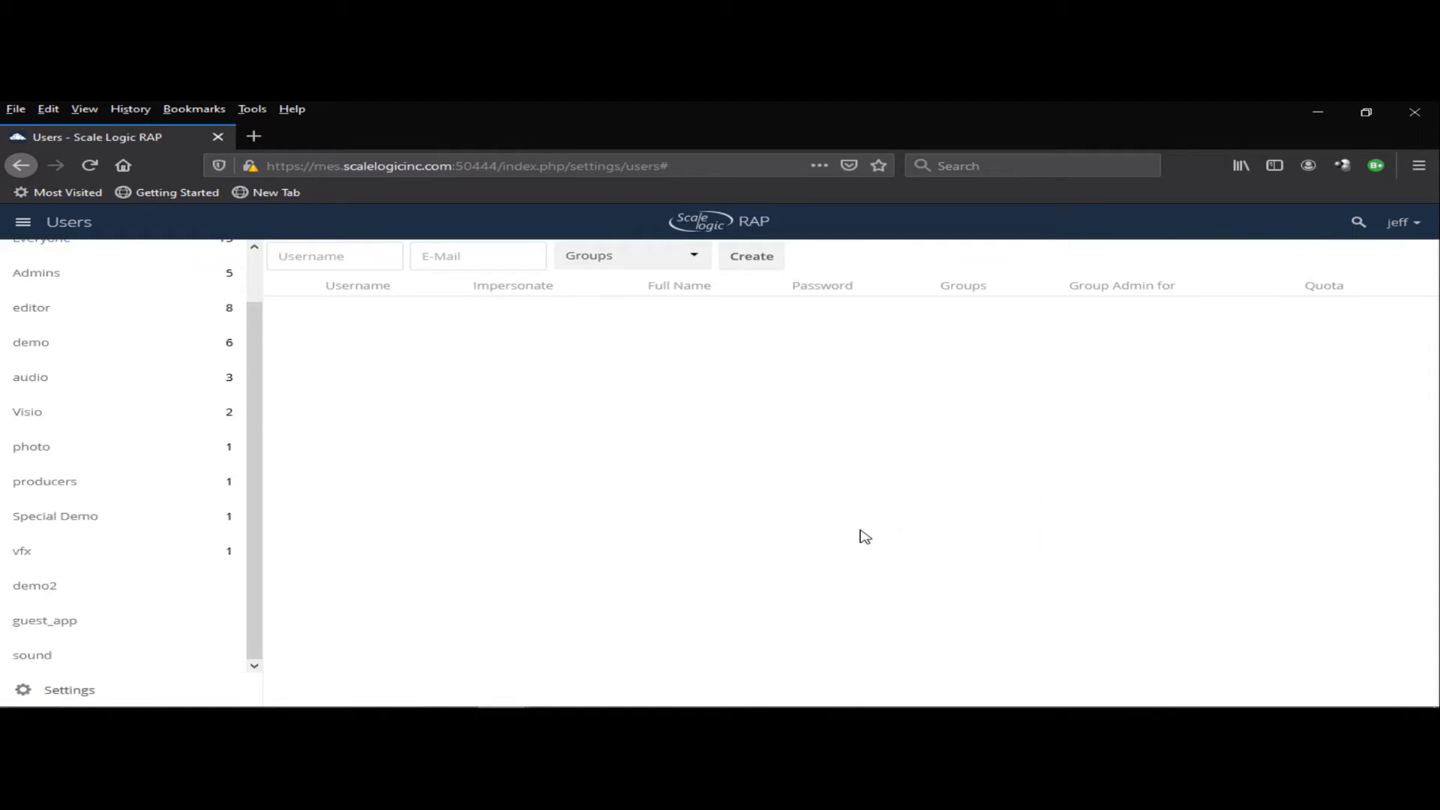
- Open personal Settings, view the Sharing and Security pages, then go to Admin > Storage
left_click(1400, 223)
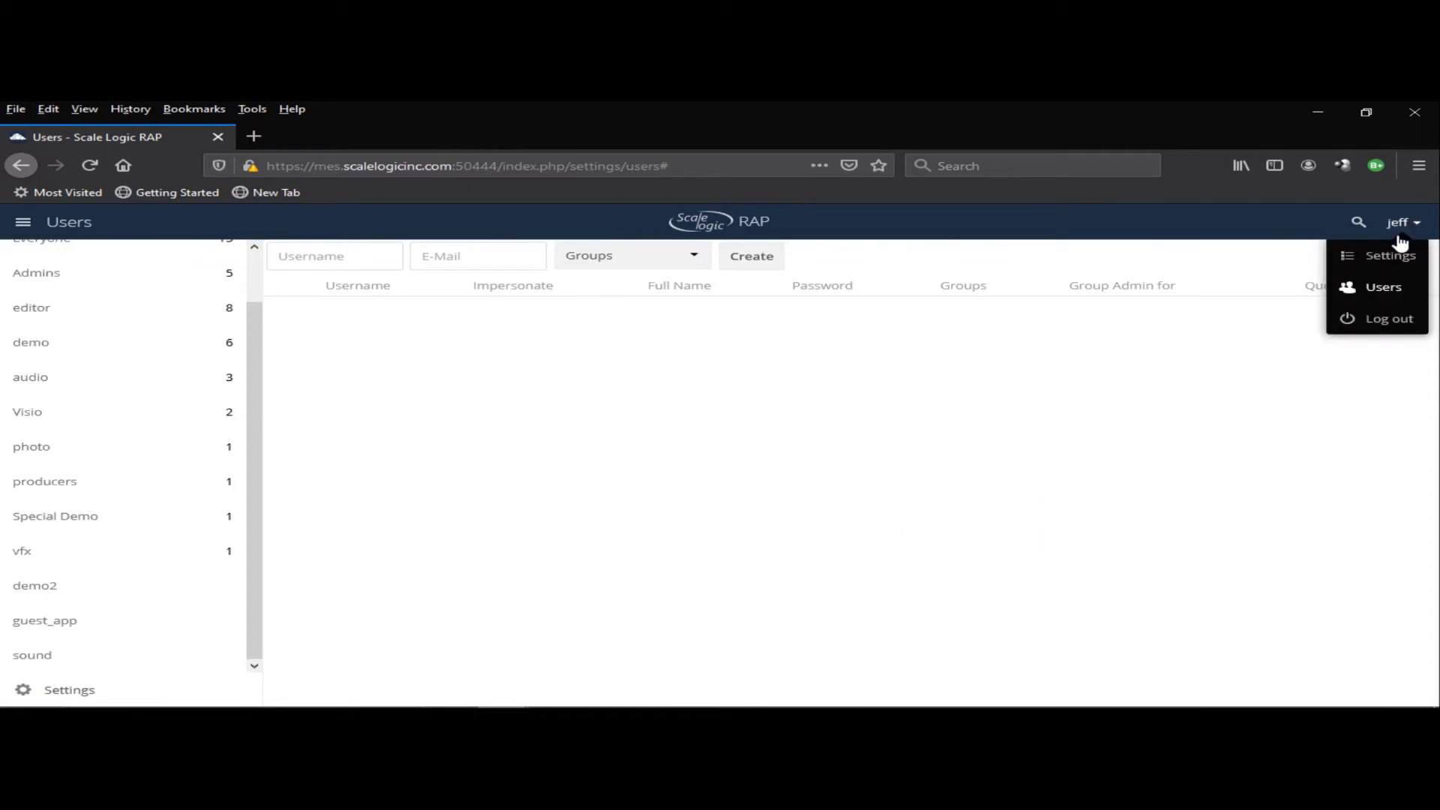
left_click(1389, 257)
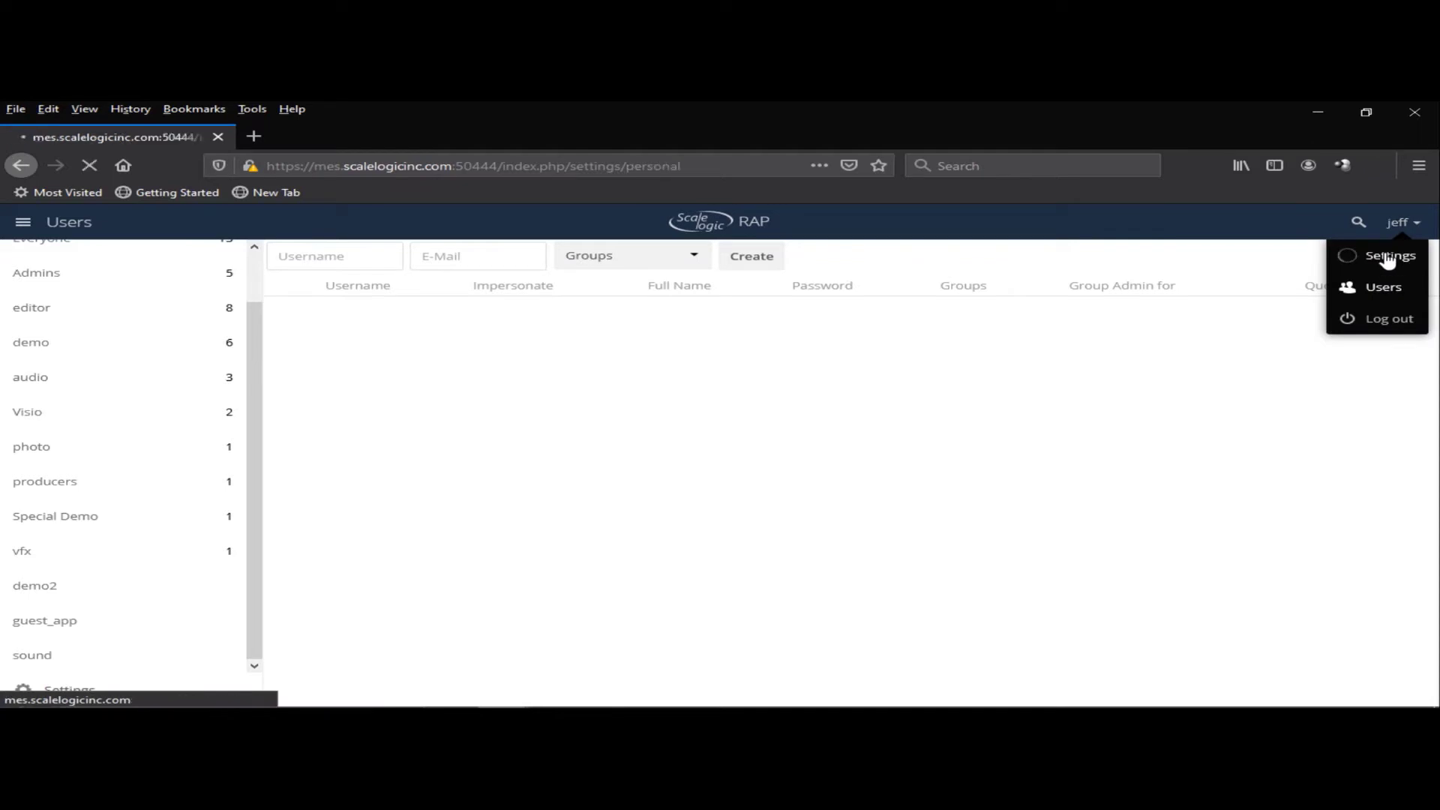
left_click(69, 363)
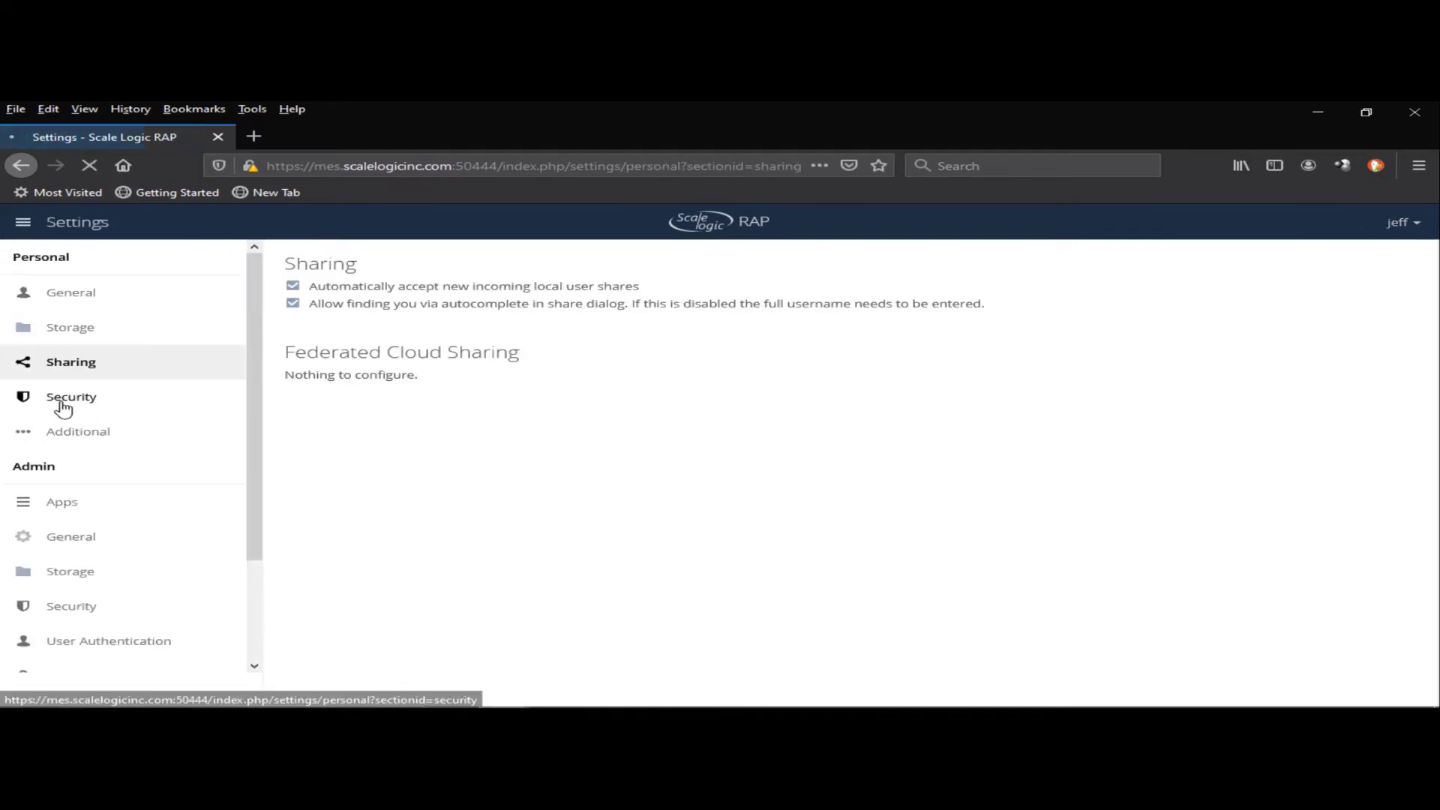
left_click(63, 405)
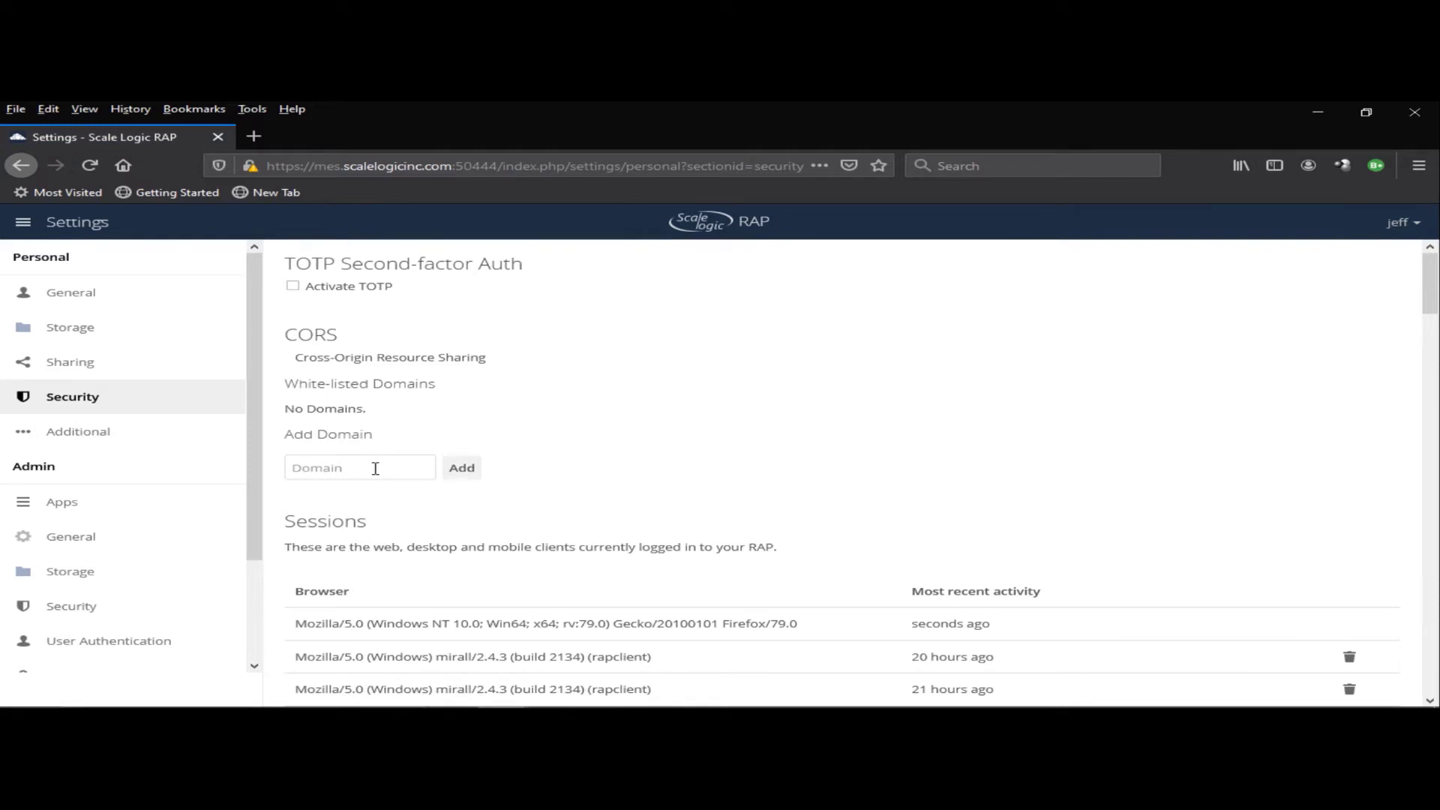
left_click(66, 578)
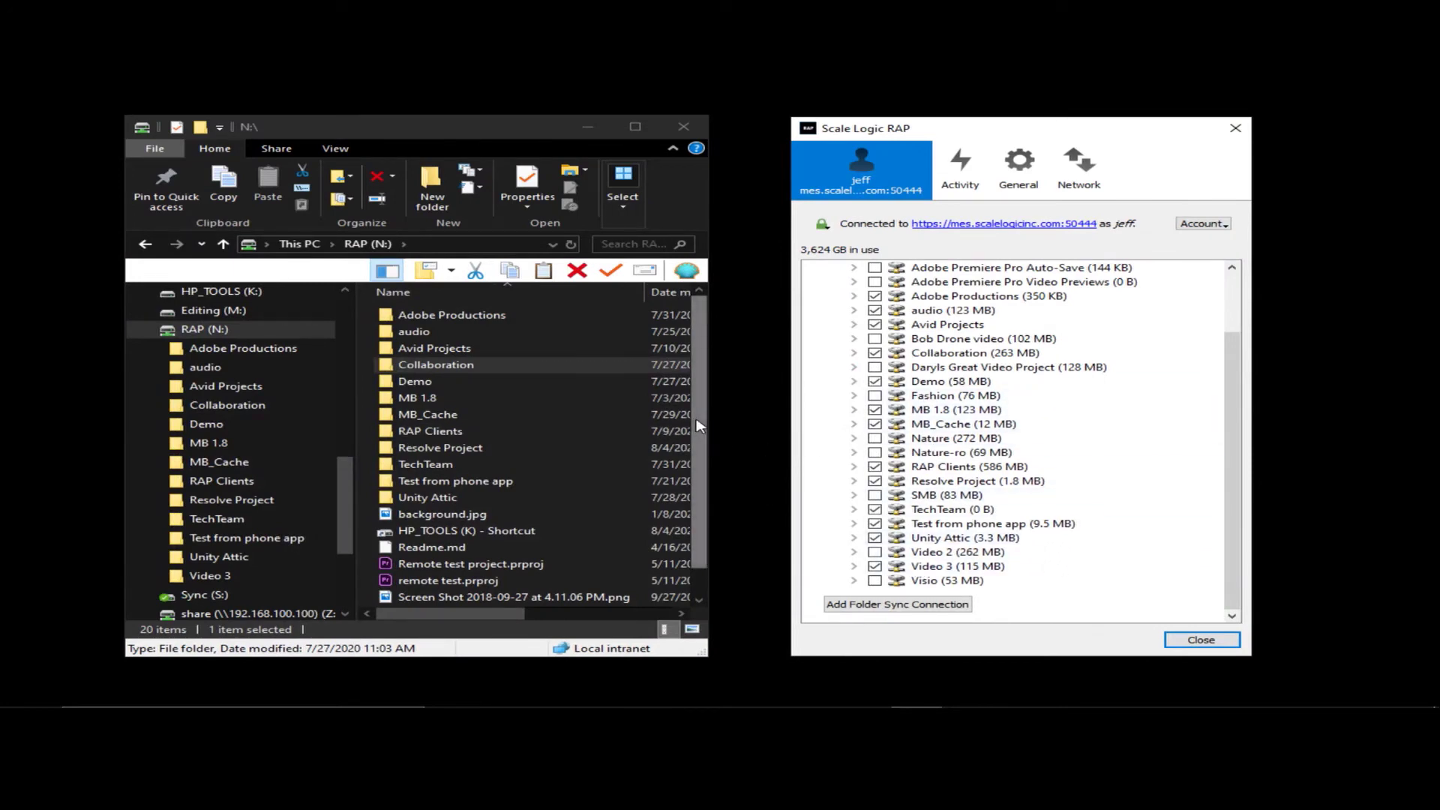
- Arrange the windows and open Collaboration > DAY_002_Japan > DAY_002_Japan, selecting DAY_002_Japan_clip8.mp4
left_click_drag(696, 425, 702, 387)
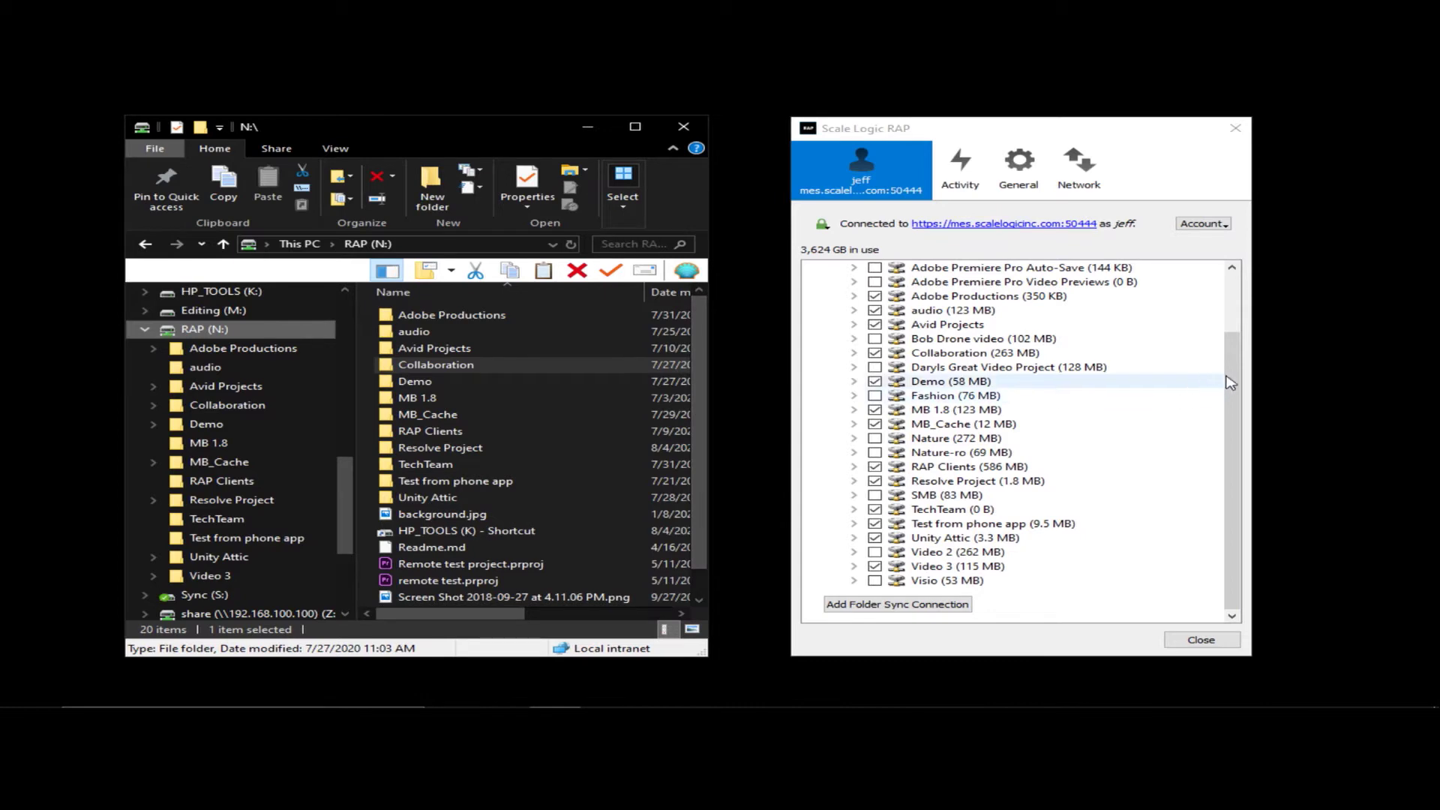
left_click_drag(1233, 375, 1236, 319)
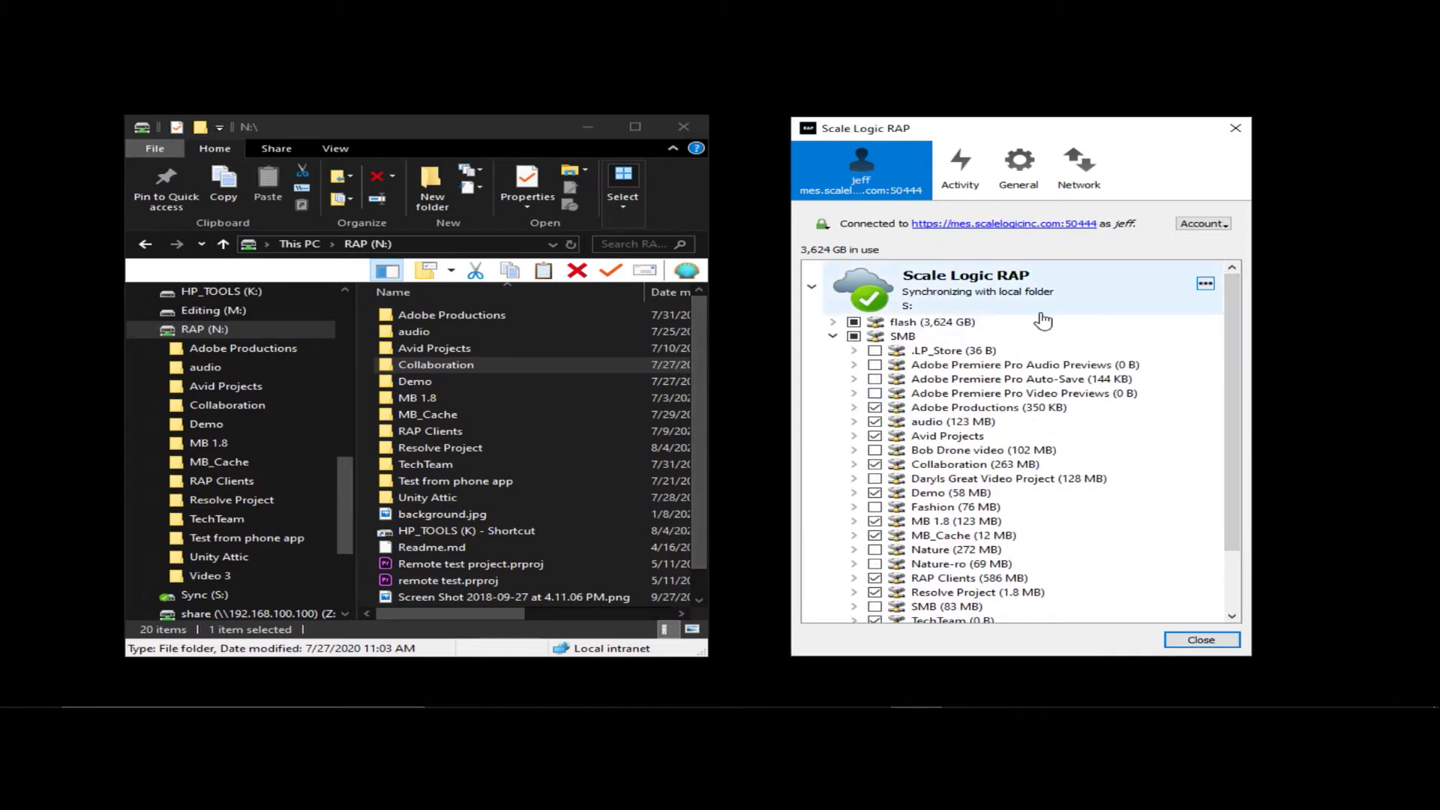
mouse_move(1043, 321)
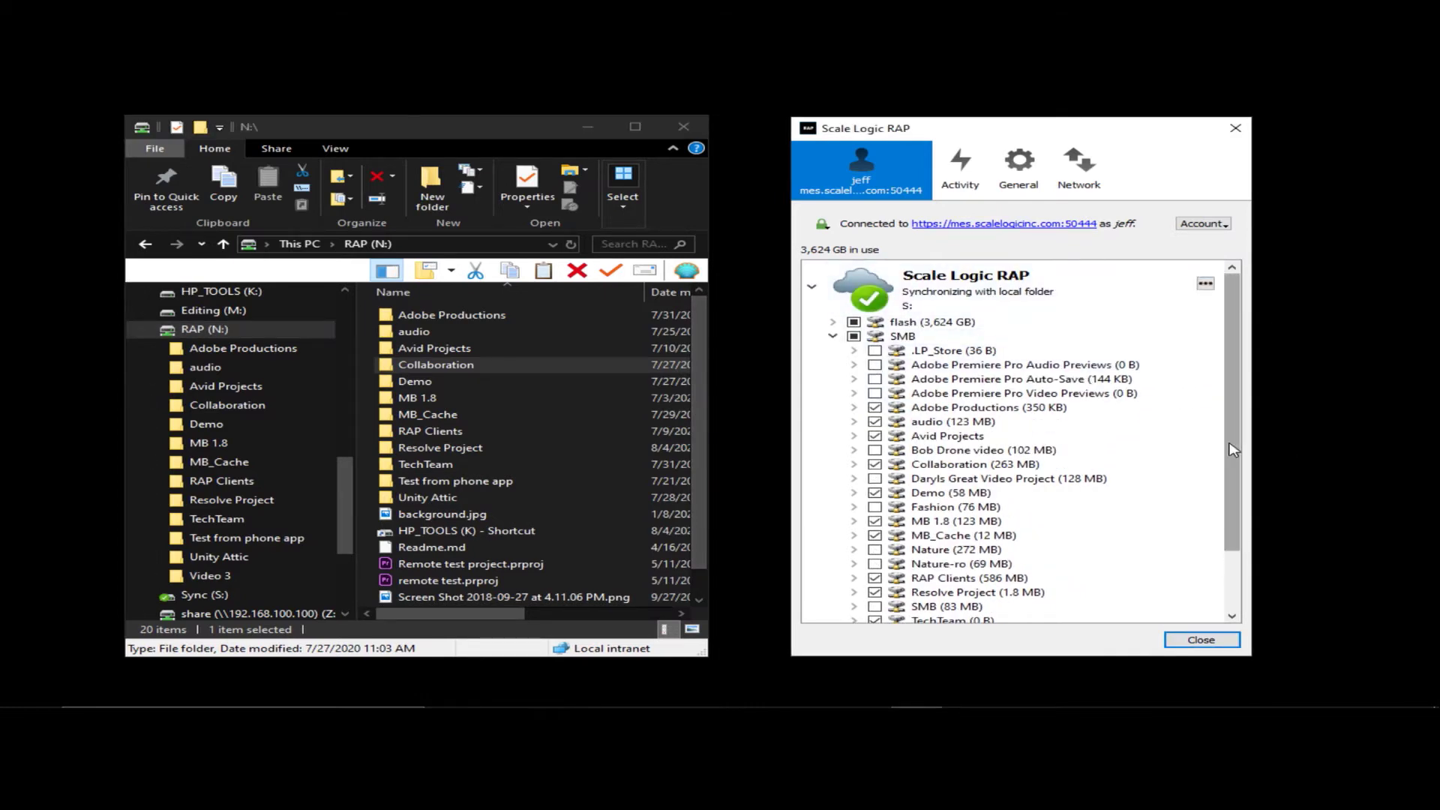
left_click_drag(1230, 485, 1229, 543)
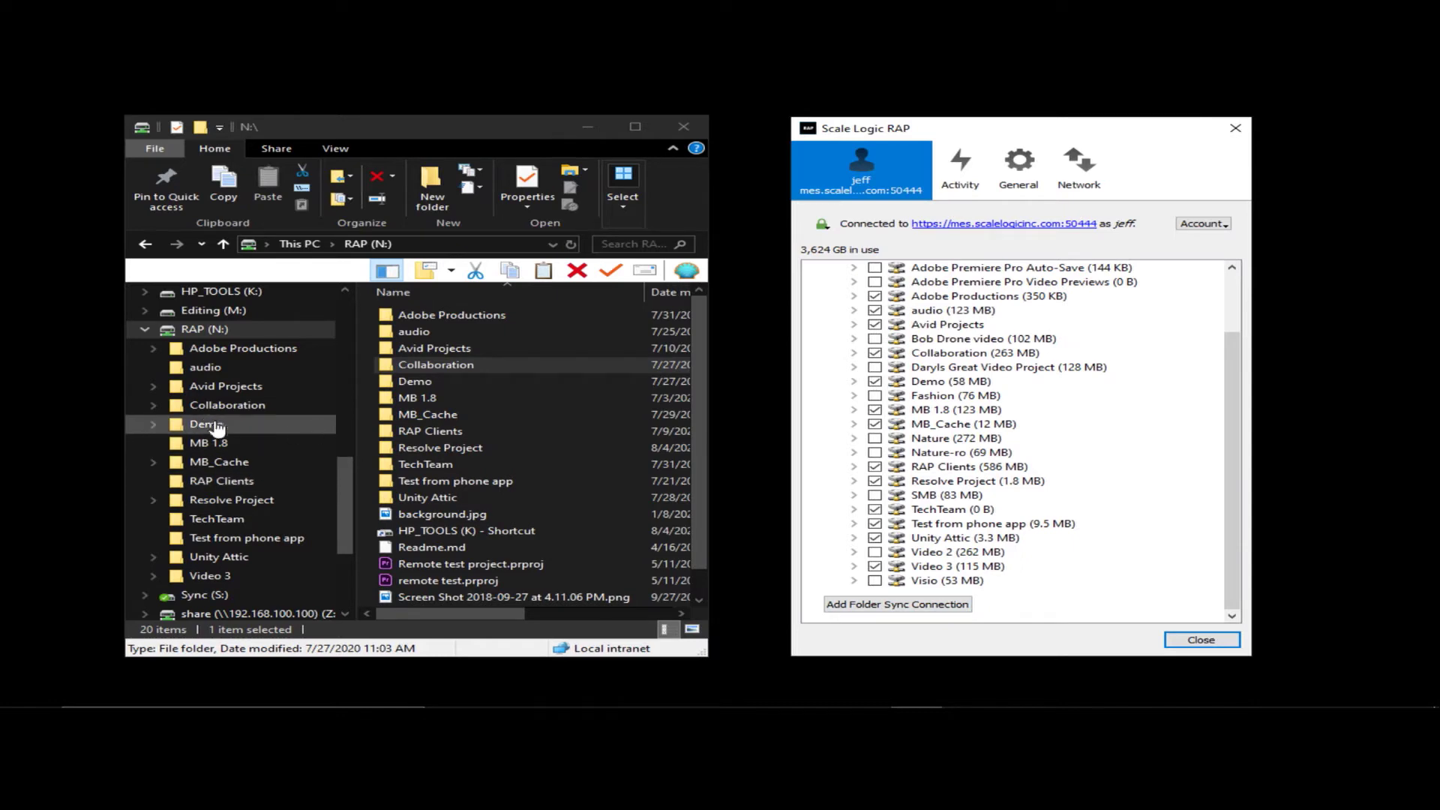
left_click(153, 405)
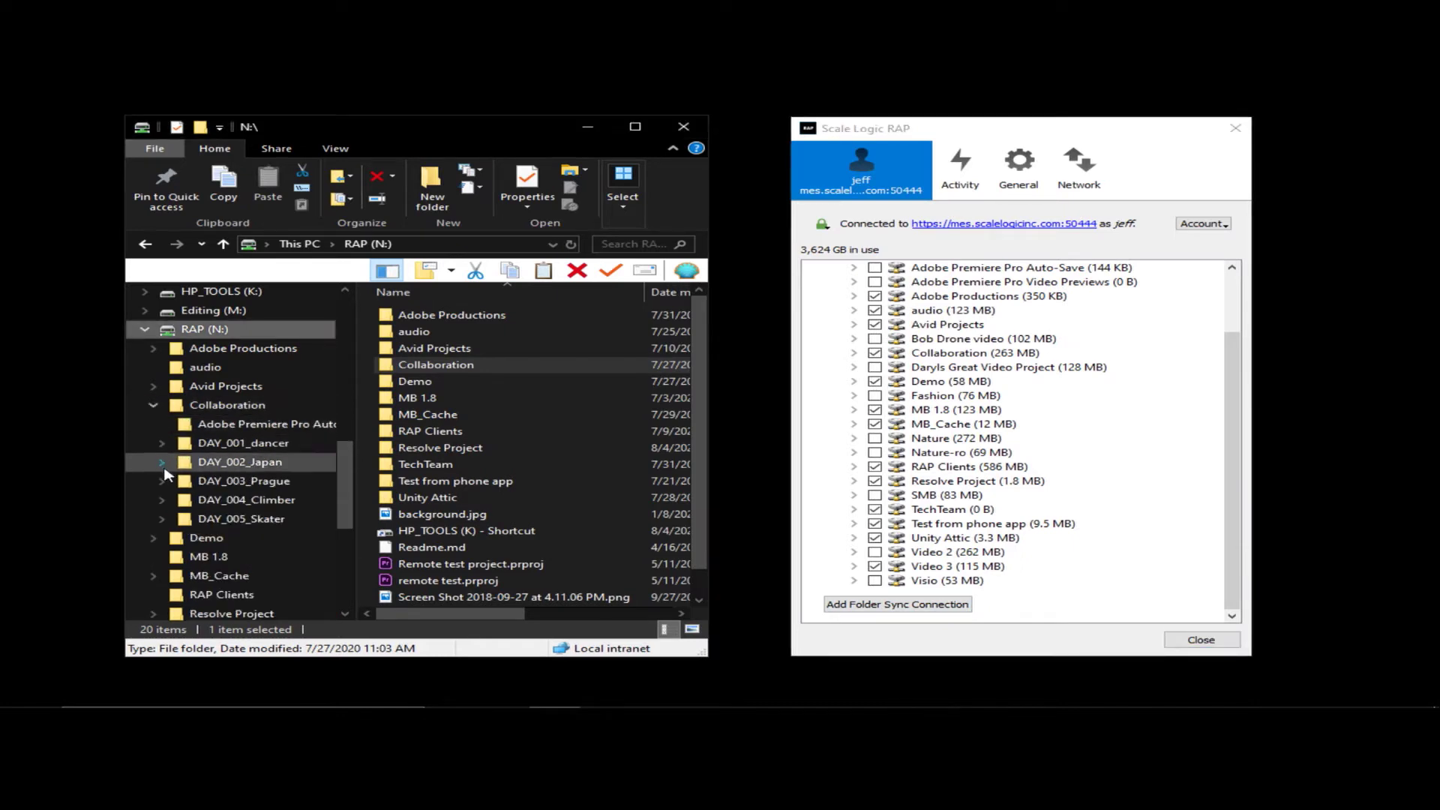
left_click(163, 463)
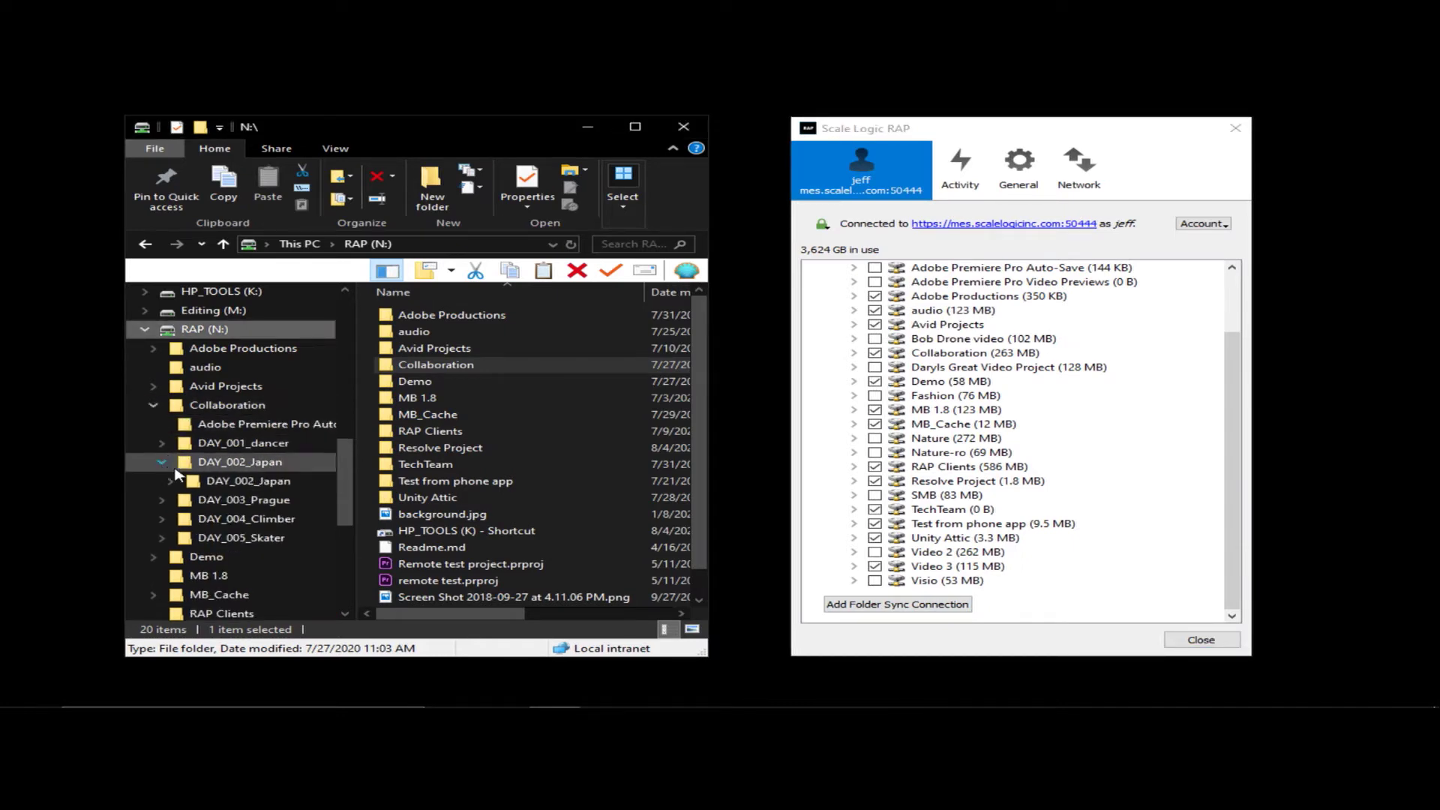
left_click(238, 481)
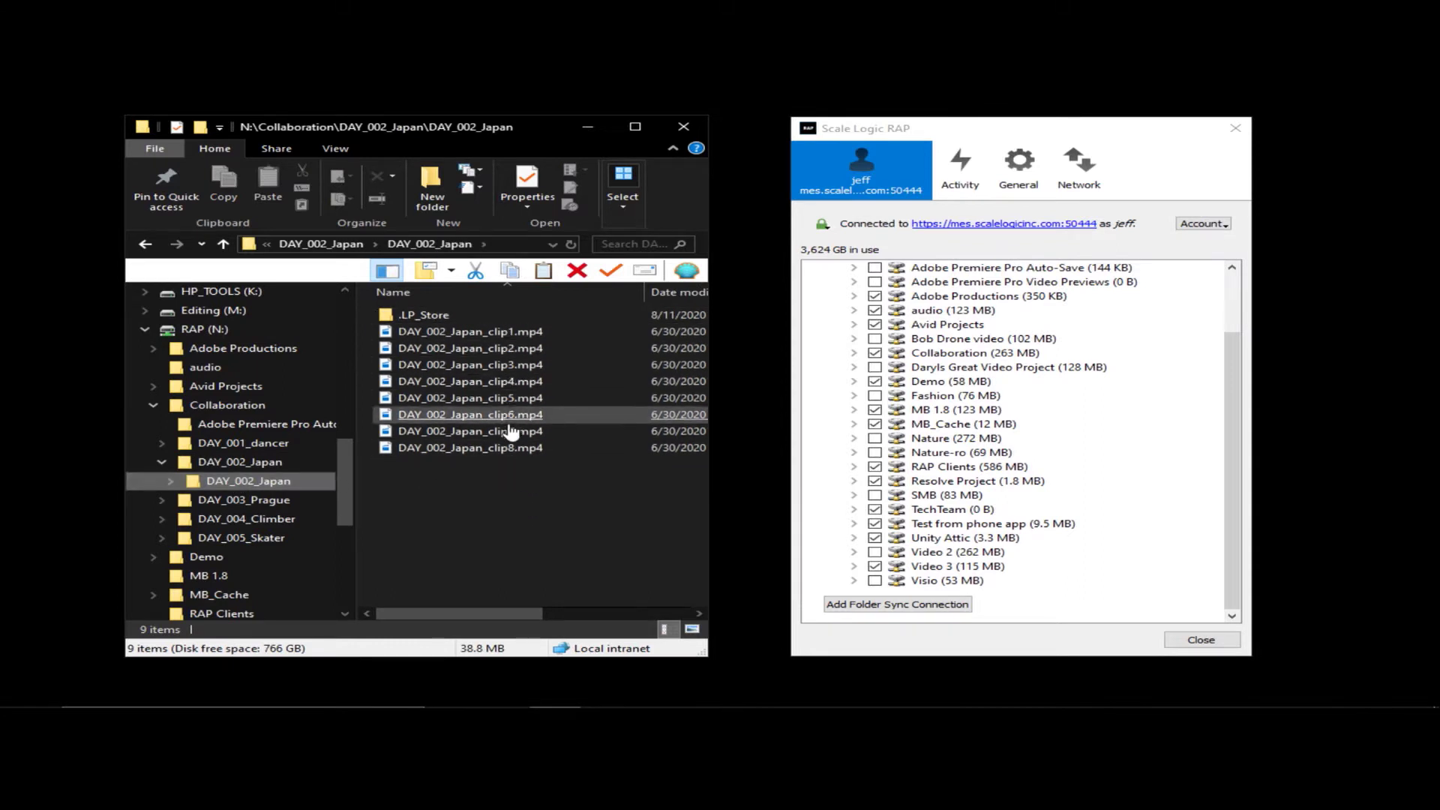
left_click(506, 449)
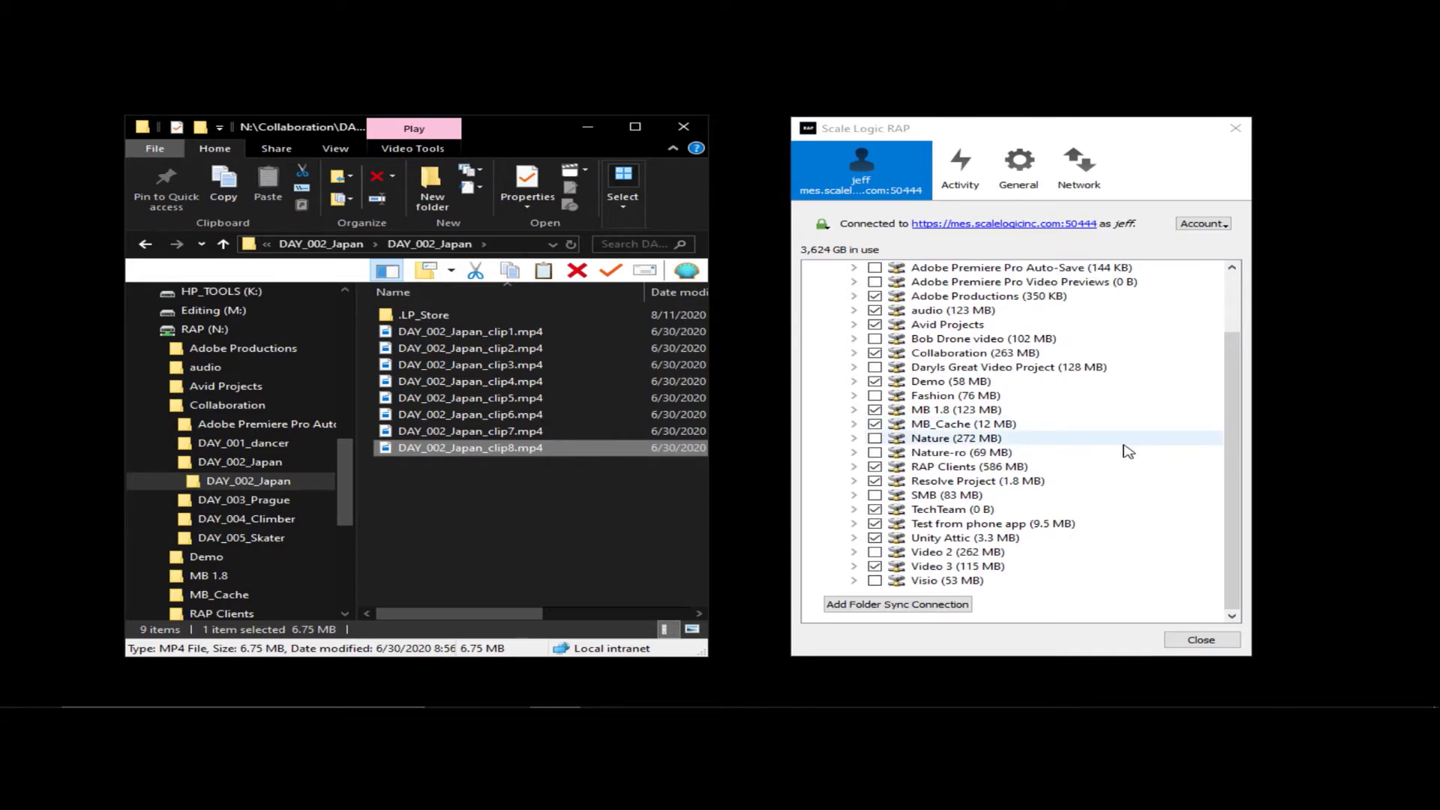
left_click(1226, 225)
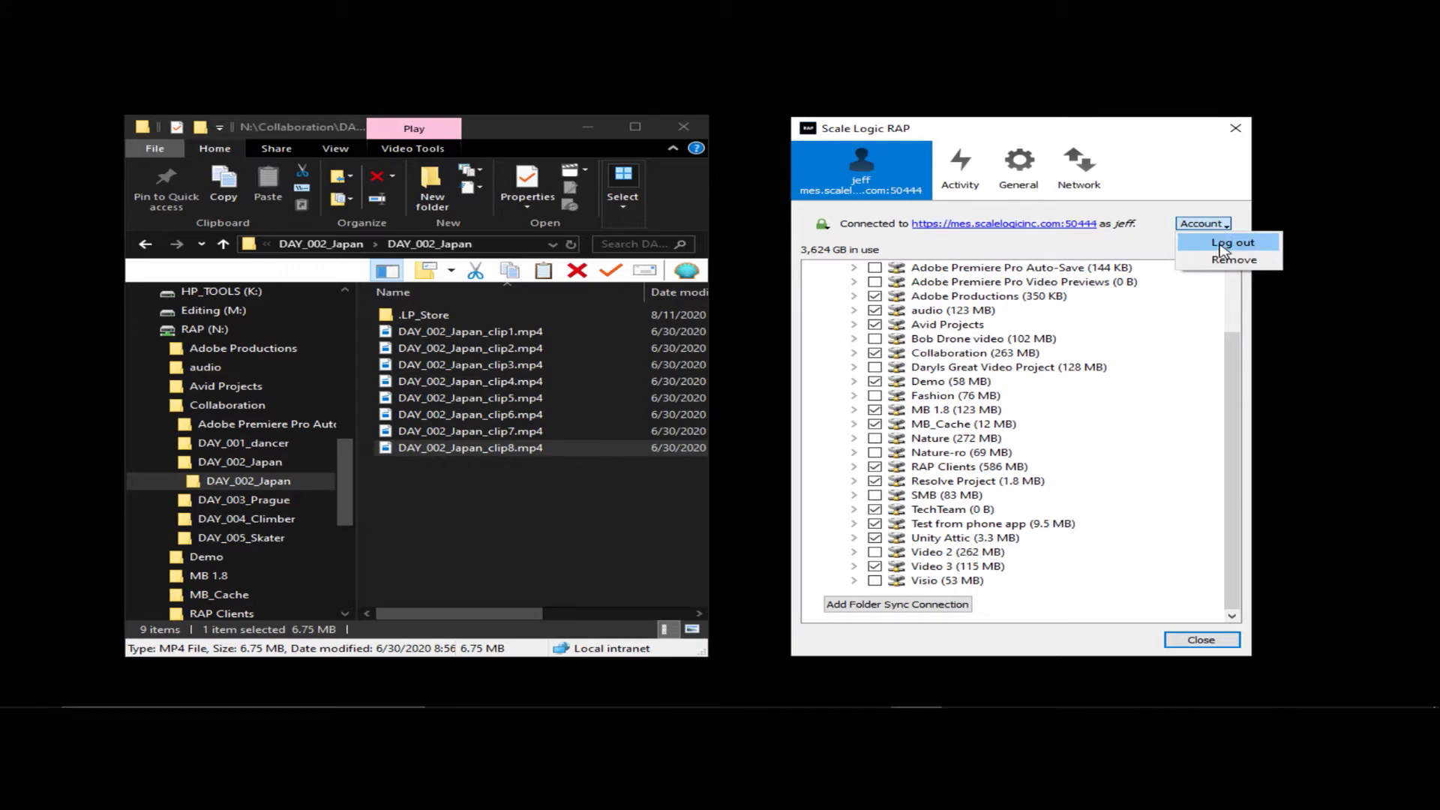
- Log out of the RAP server and open the inner DAY_004_Climber clips folder in Explorer
left_click(1222, 245)
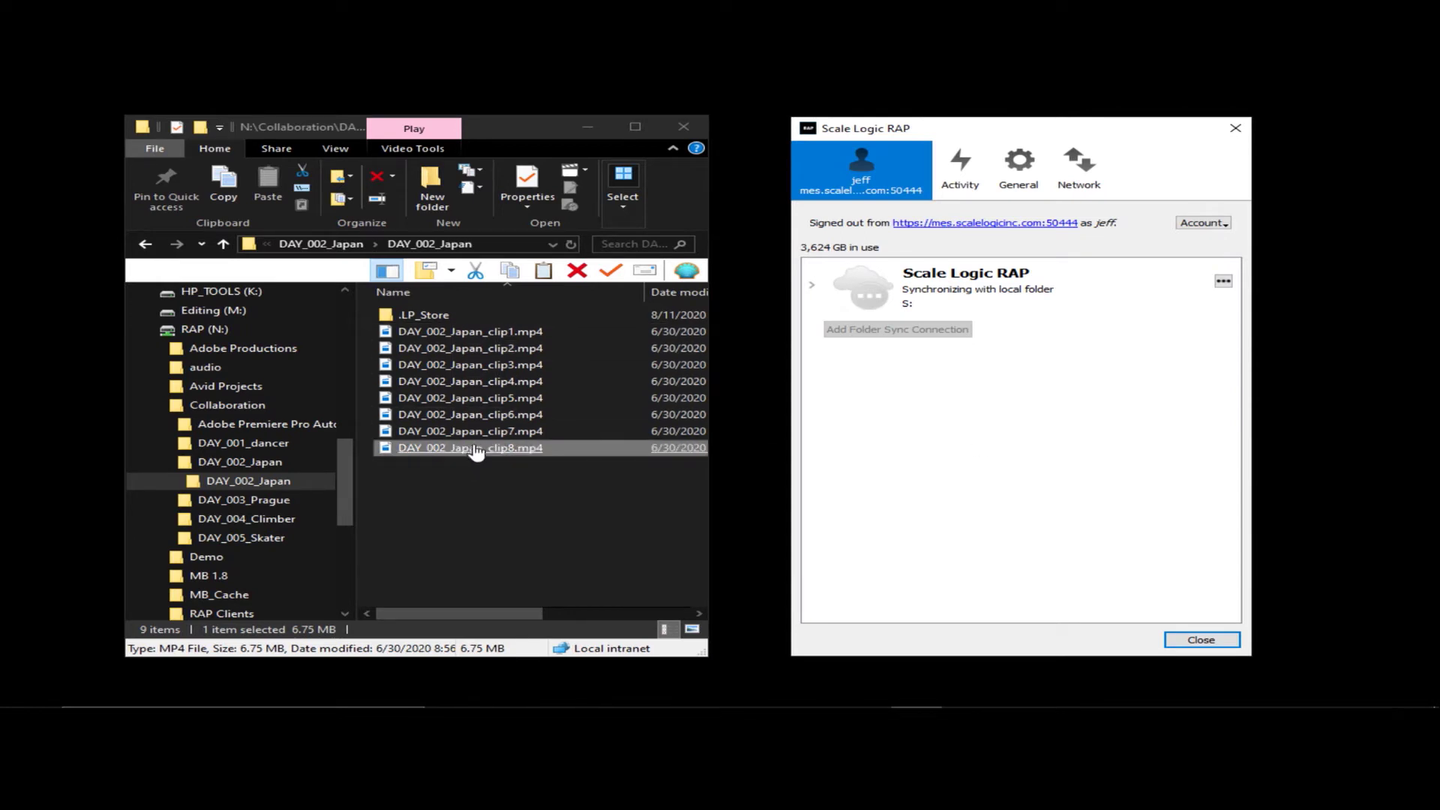
left_click(162, 520)
left_click(276, 538)
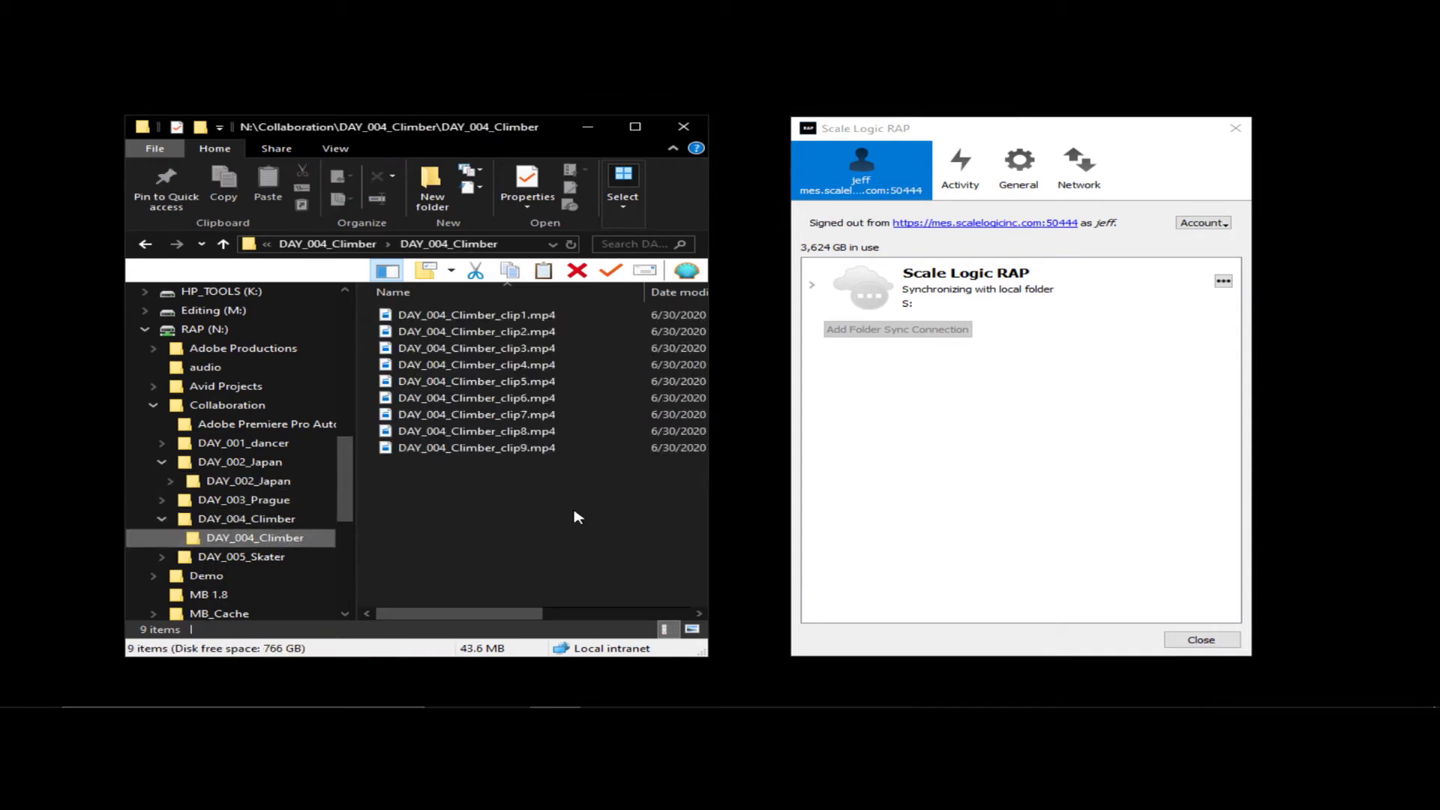
- Log back in to the RAP server with the account password and show the synced folders
left_click(1204, 223)
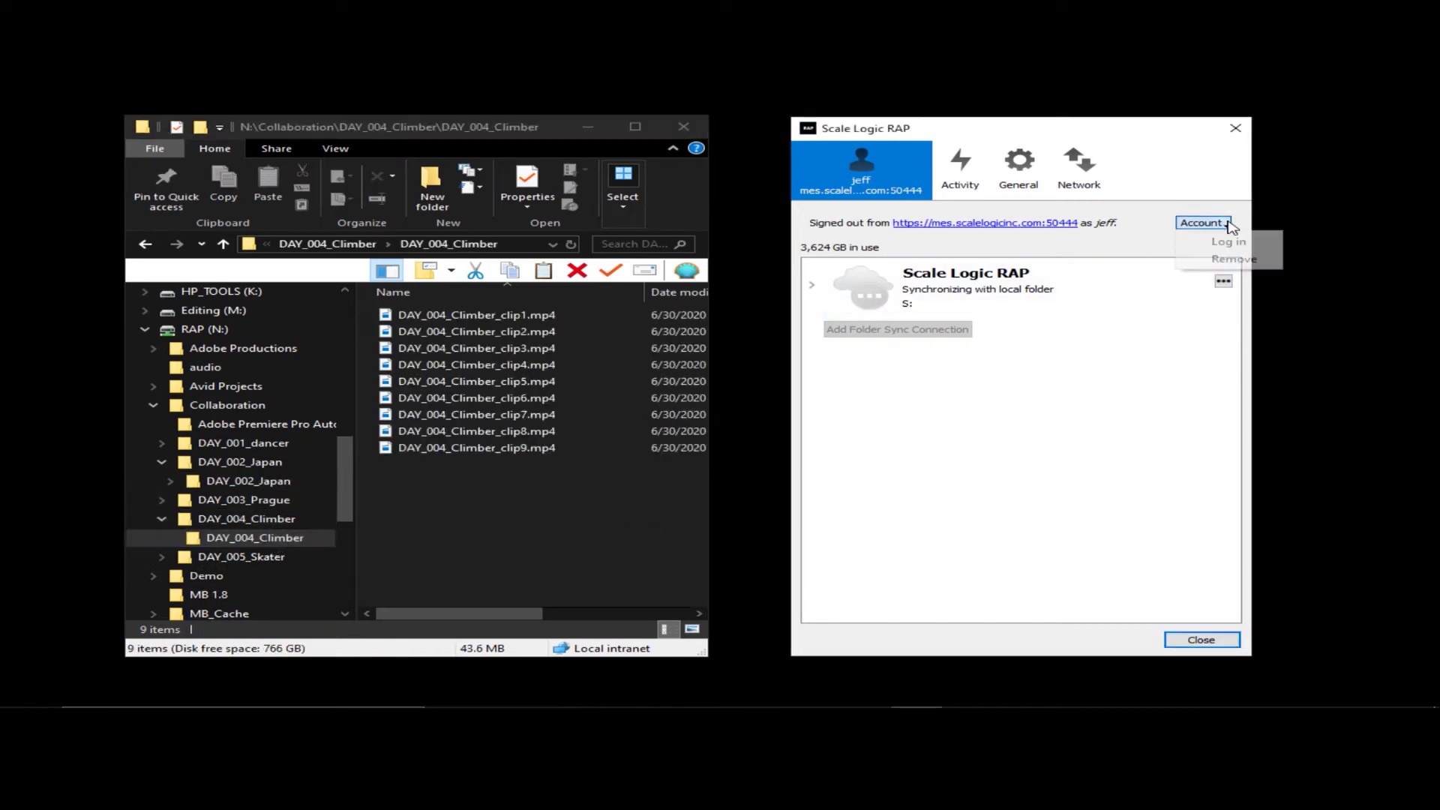
left_click(1189, 243)
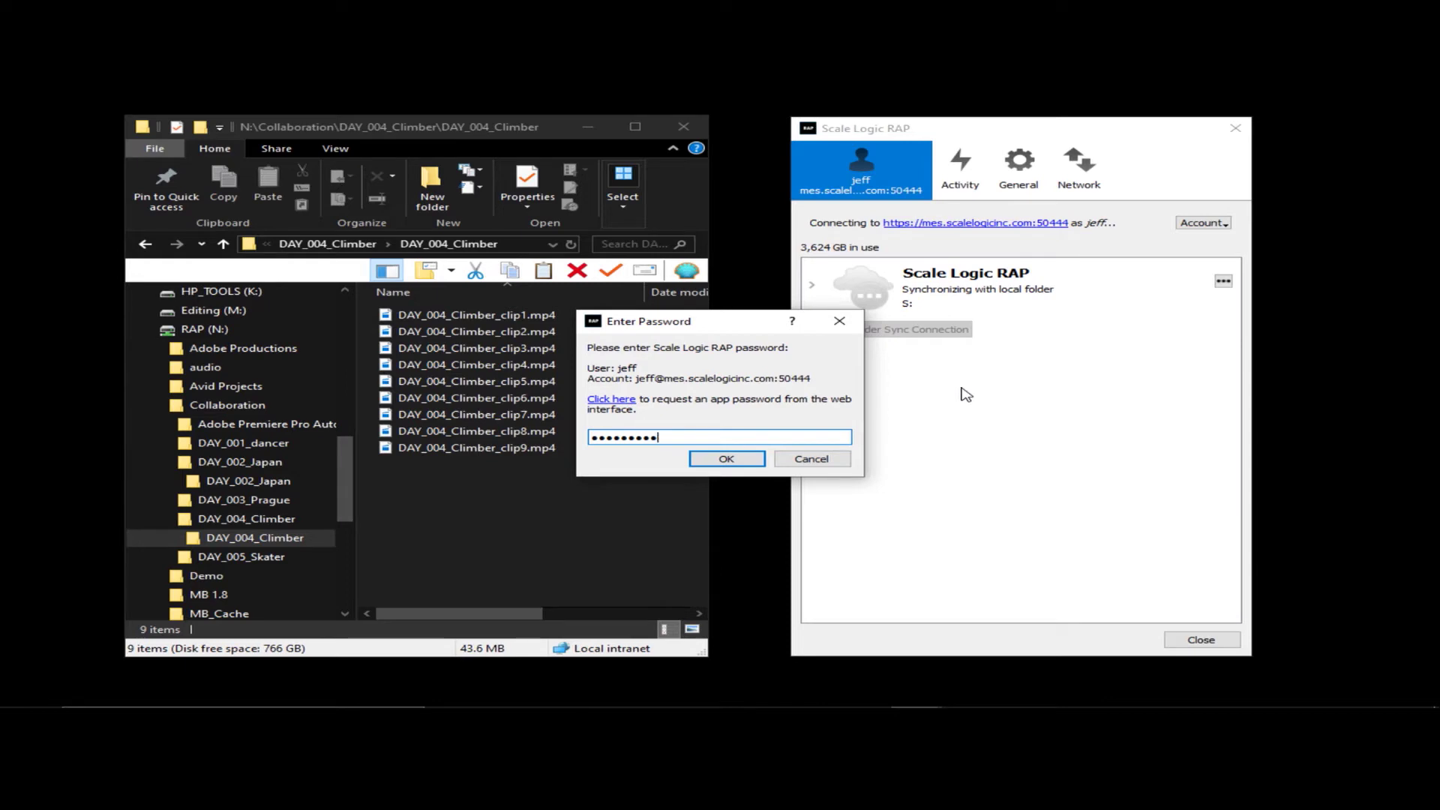
key("Return")
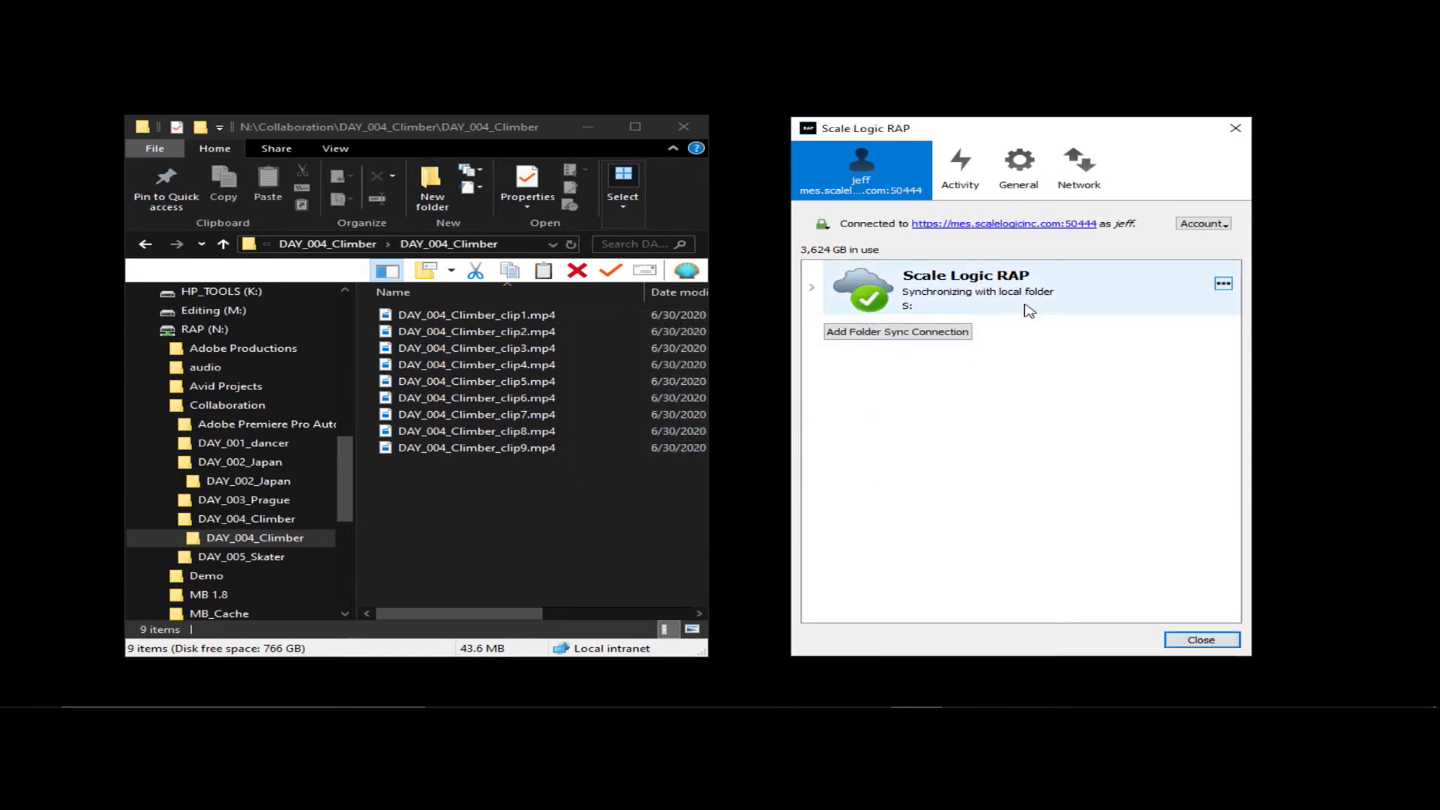
left_click(810, 289)
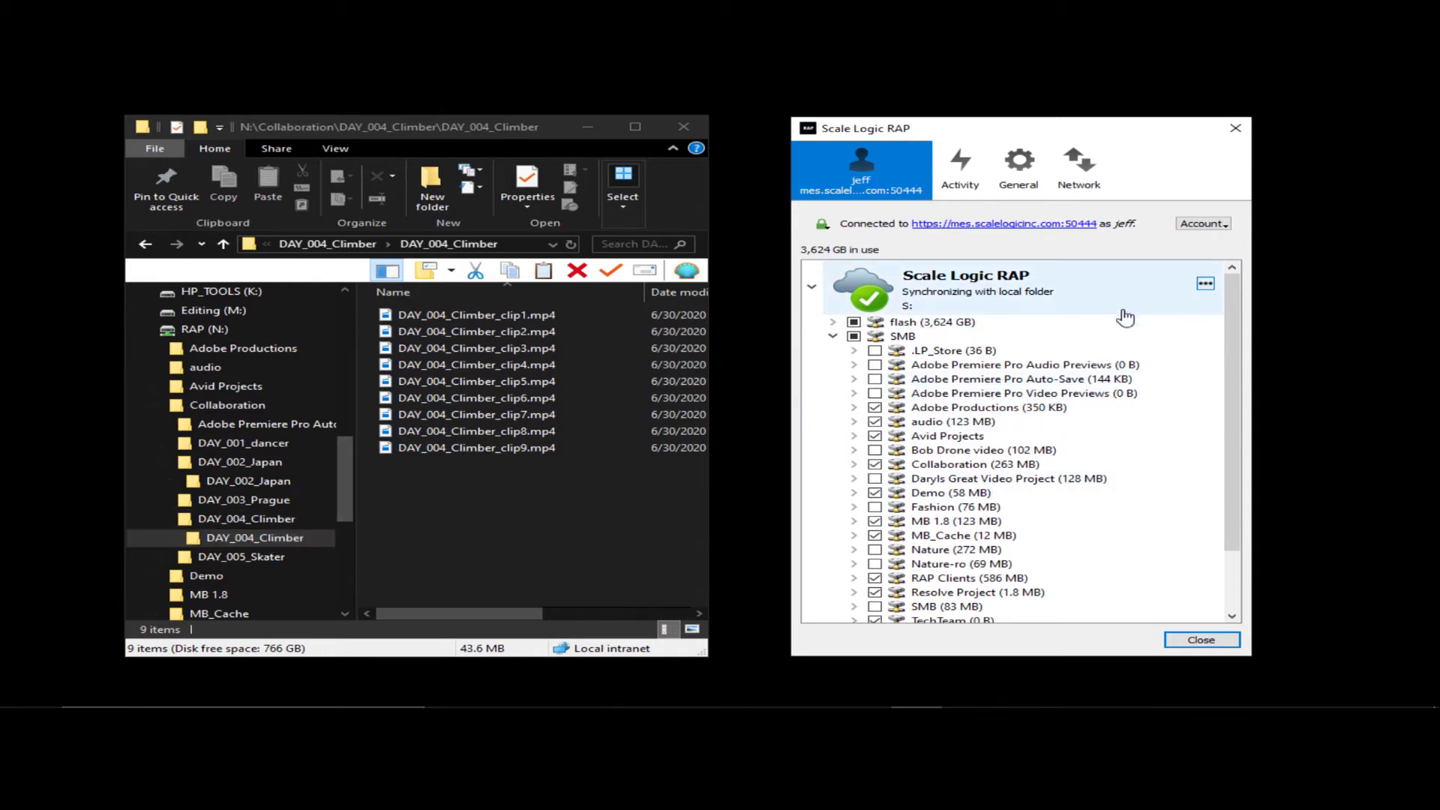
- Resize the client window and collapse the Collaboration branch in Explorer
mouse_move(1125, 318)
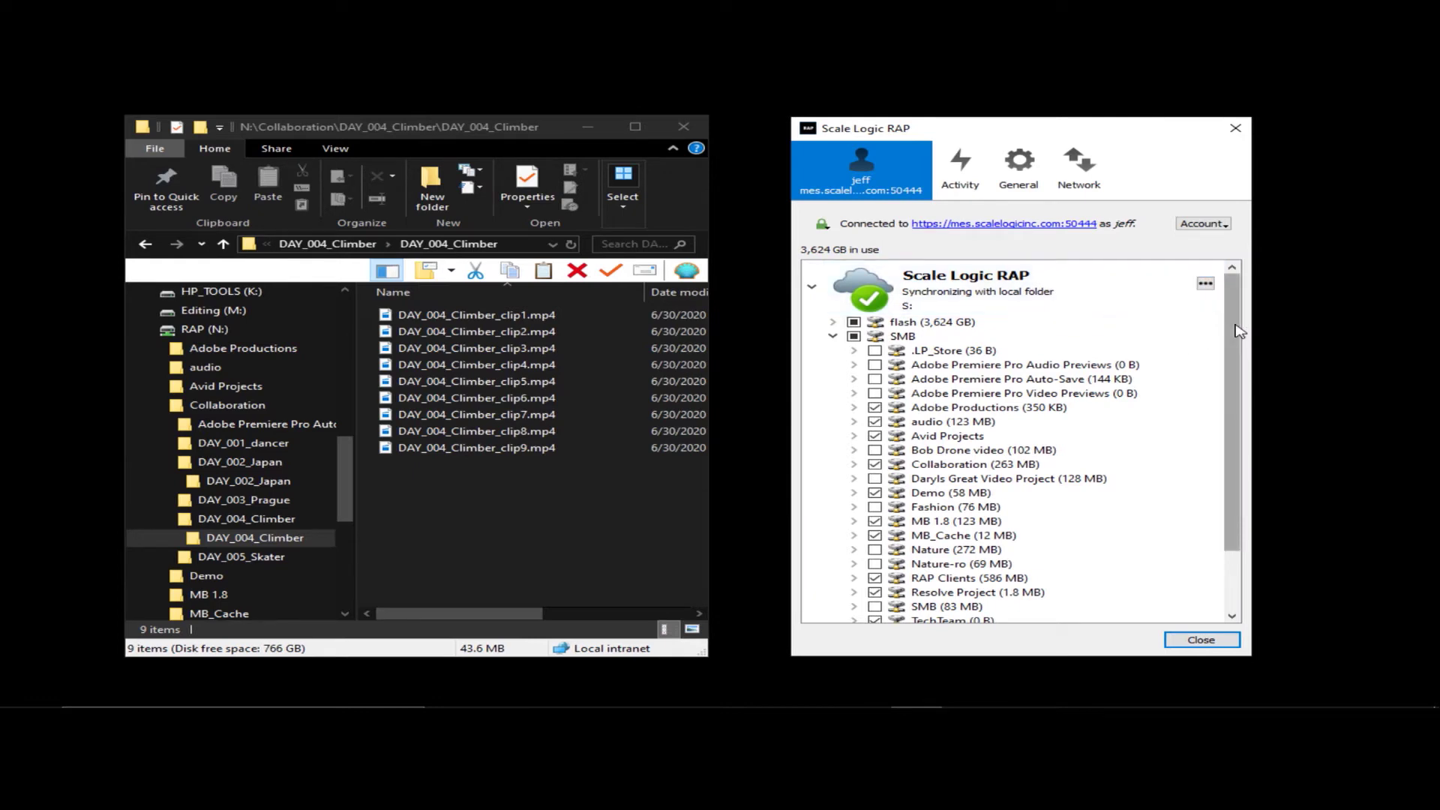
left_click_drag(1240, 331, 1234, 391)
left_click(153, 405)
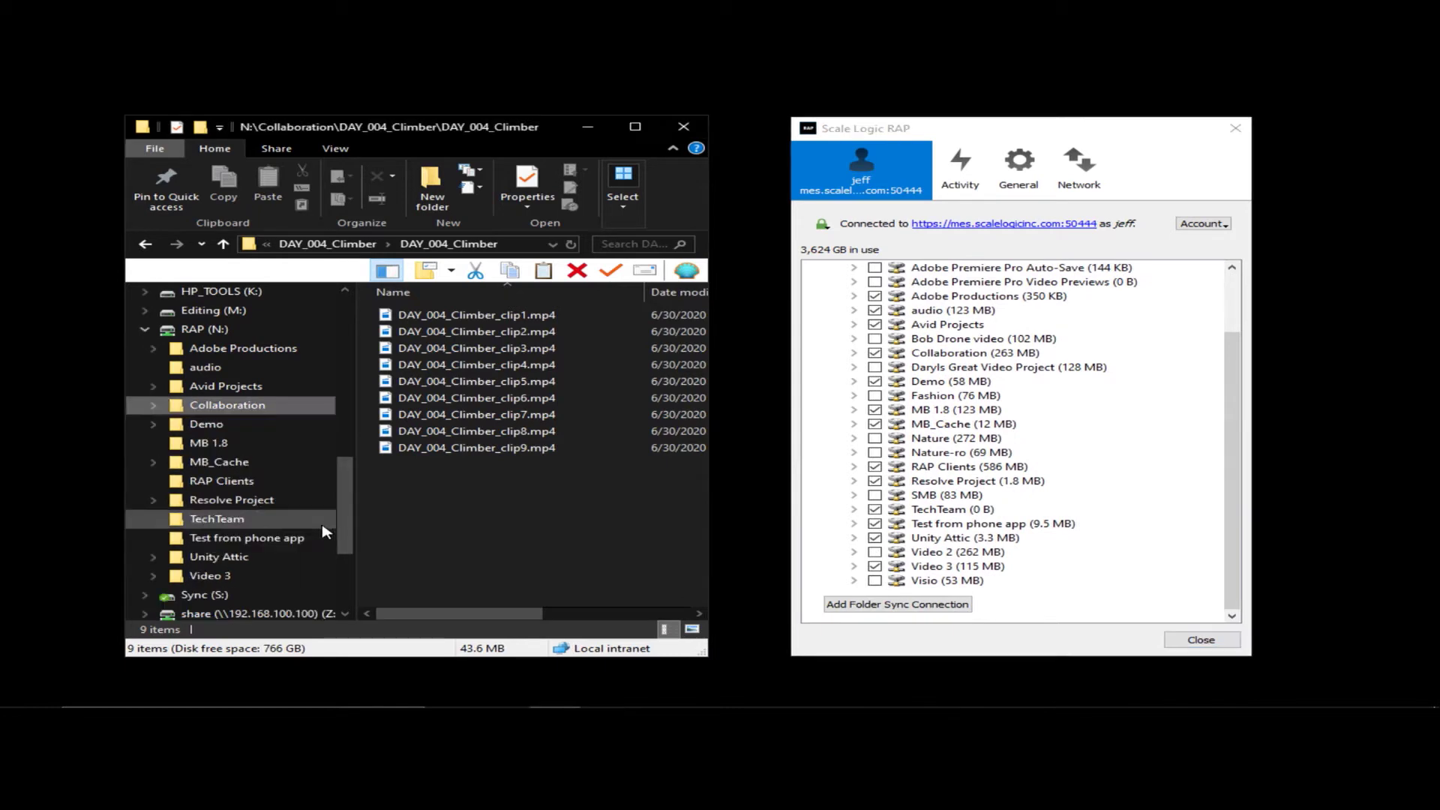
- Uncheck the Video 3 folder in the RAP sync list and apply the change
left_click(225, 579)
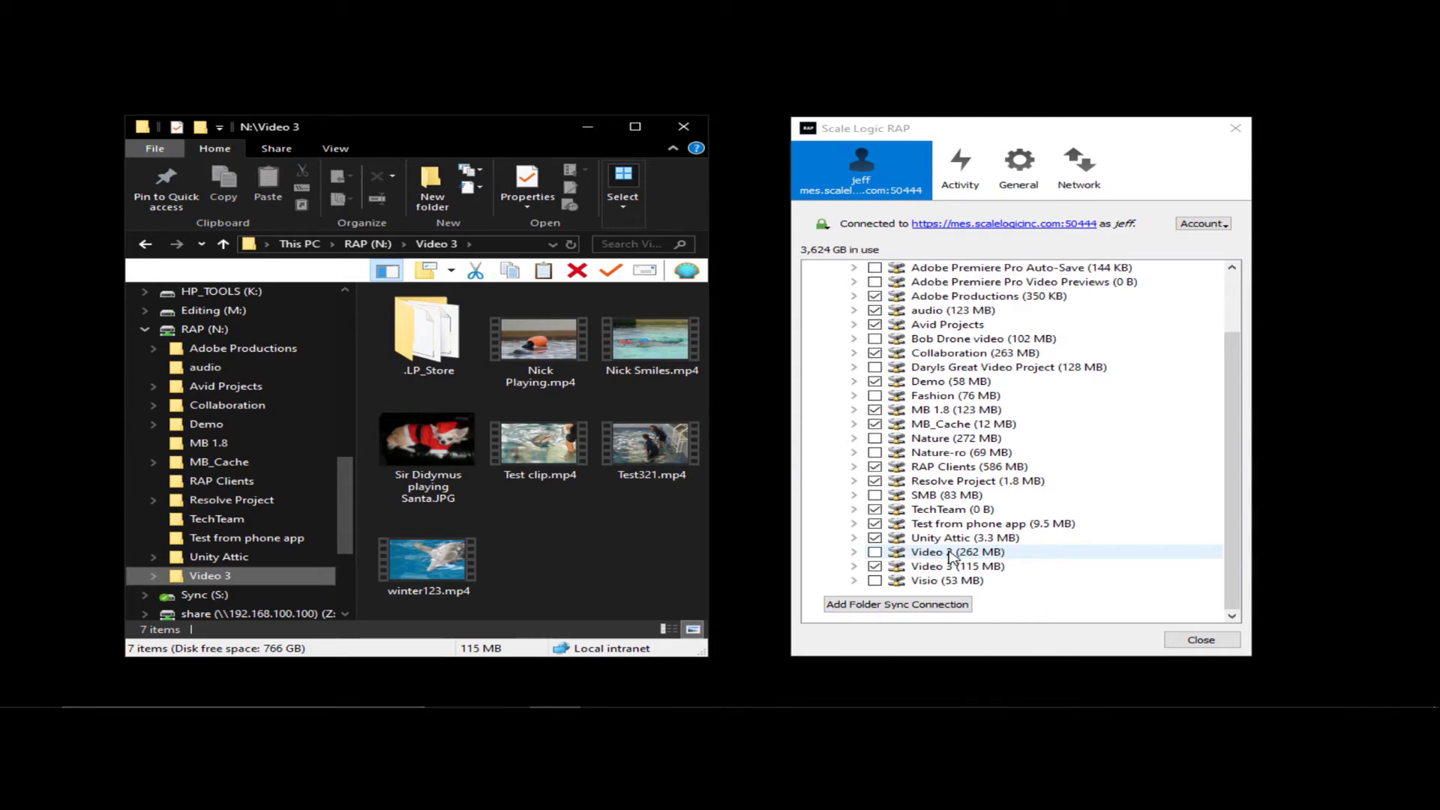
left_click(874, 567)
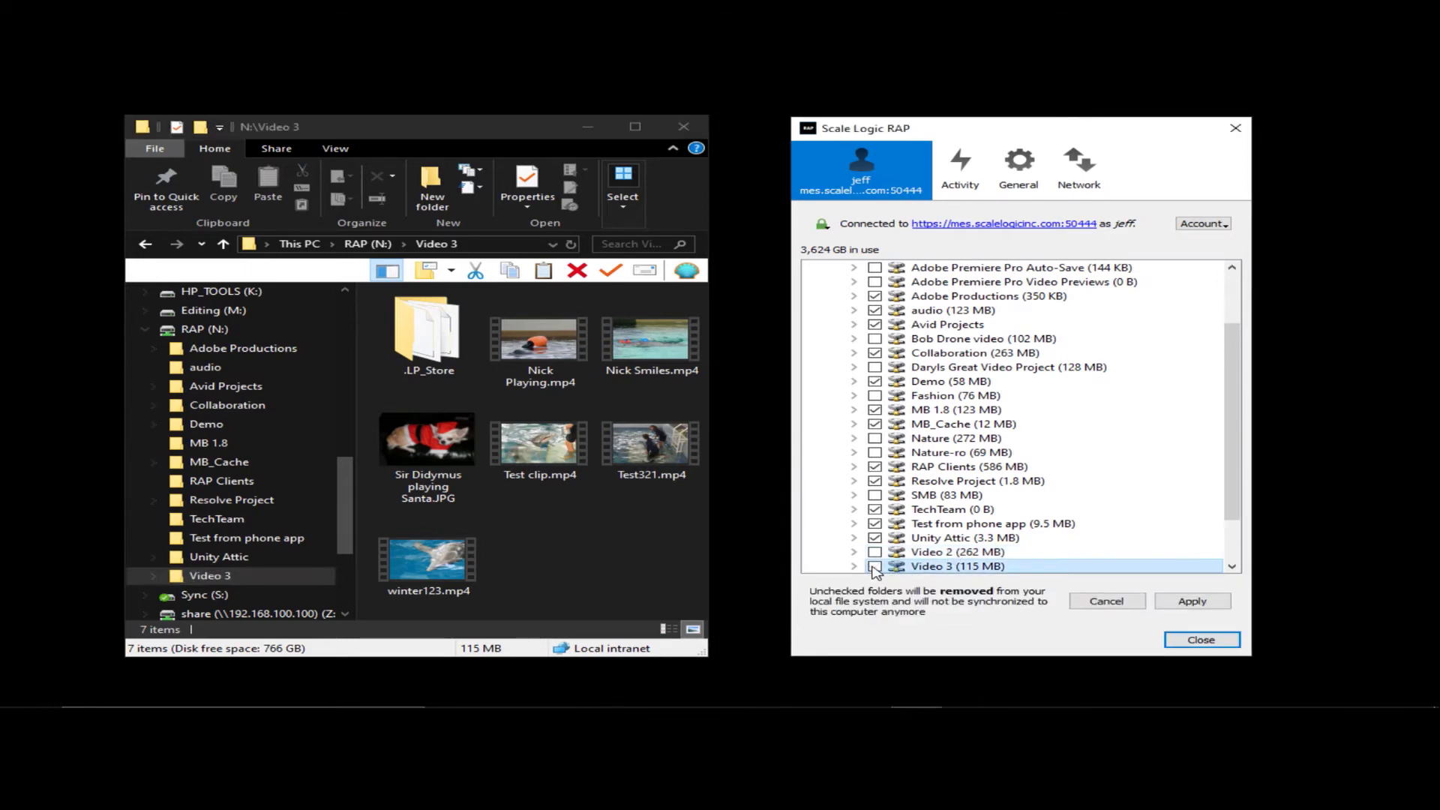
left_click(1192, 601)
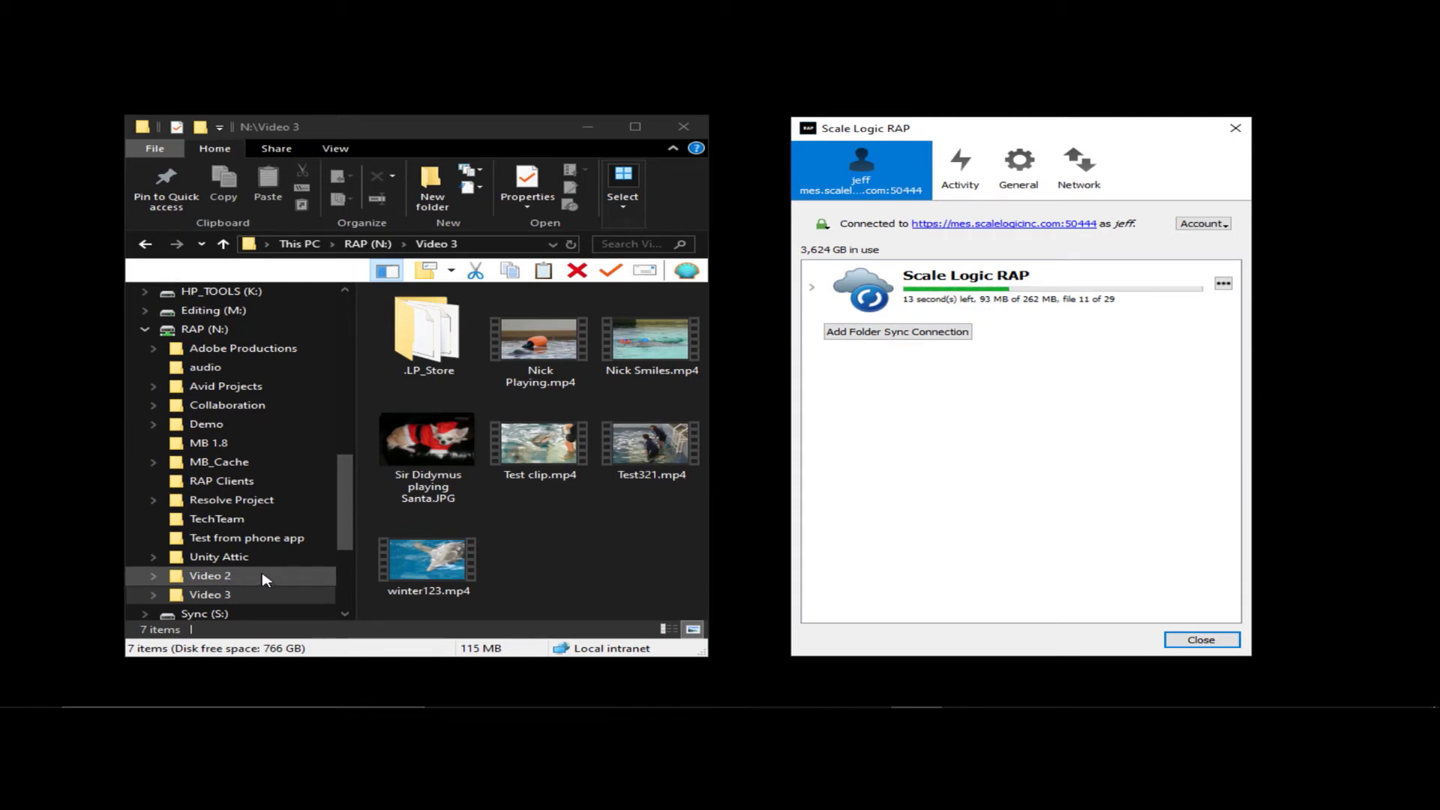
- Once syncing finishes, expand the connection to show its flash and SMB folders
left_click_drag(347, 486, 350, 497)
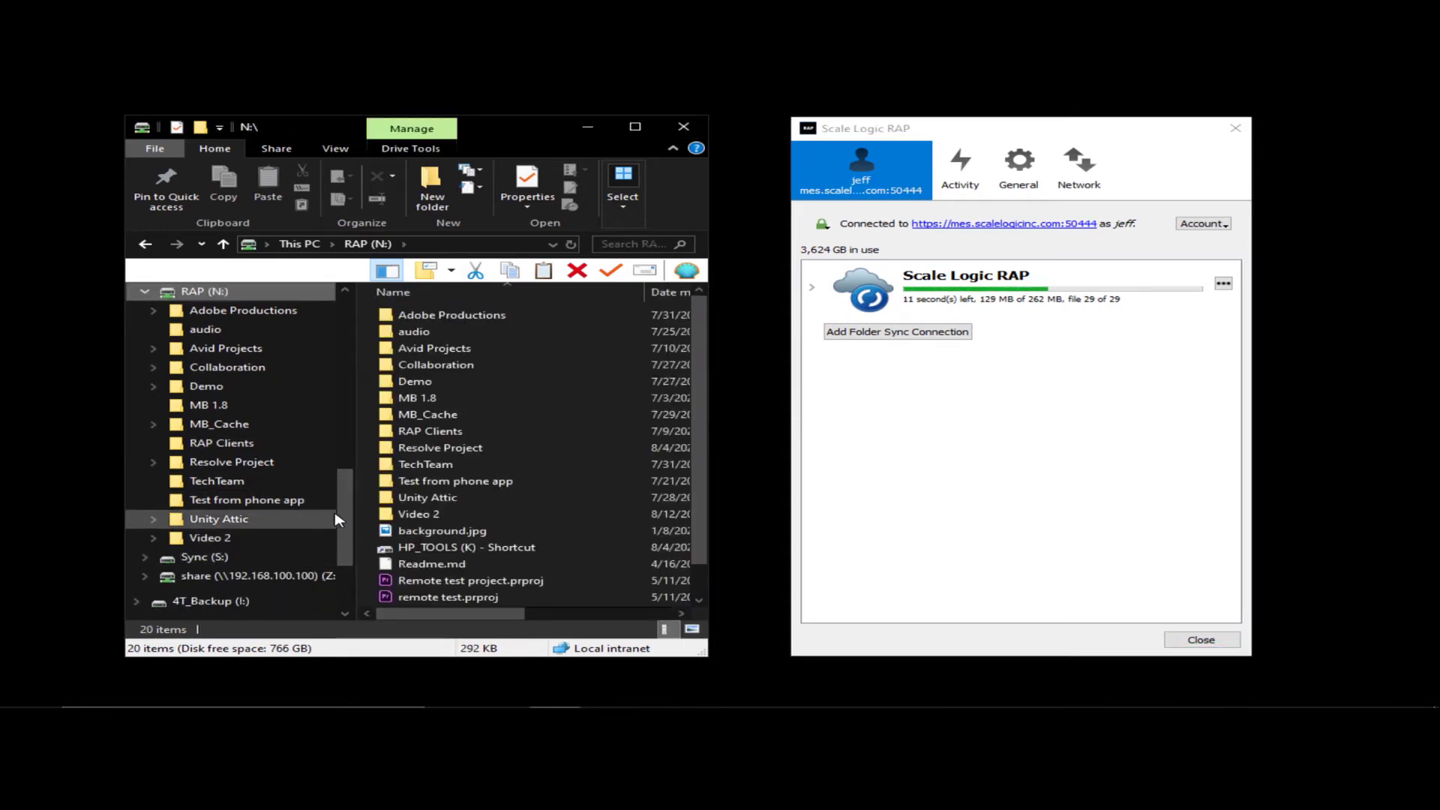
left_click_drag(347, 495, 348, 482)
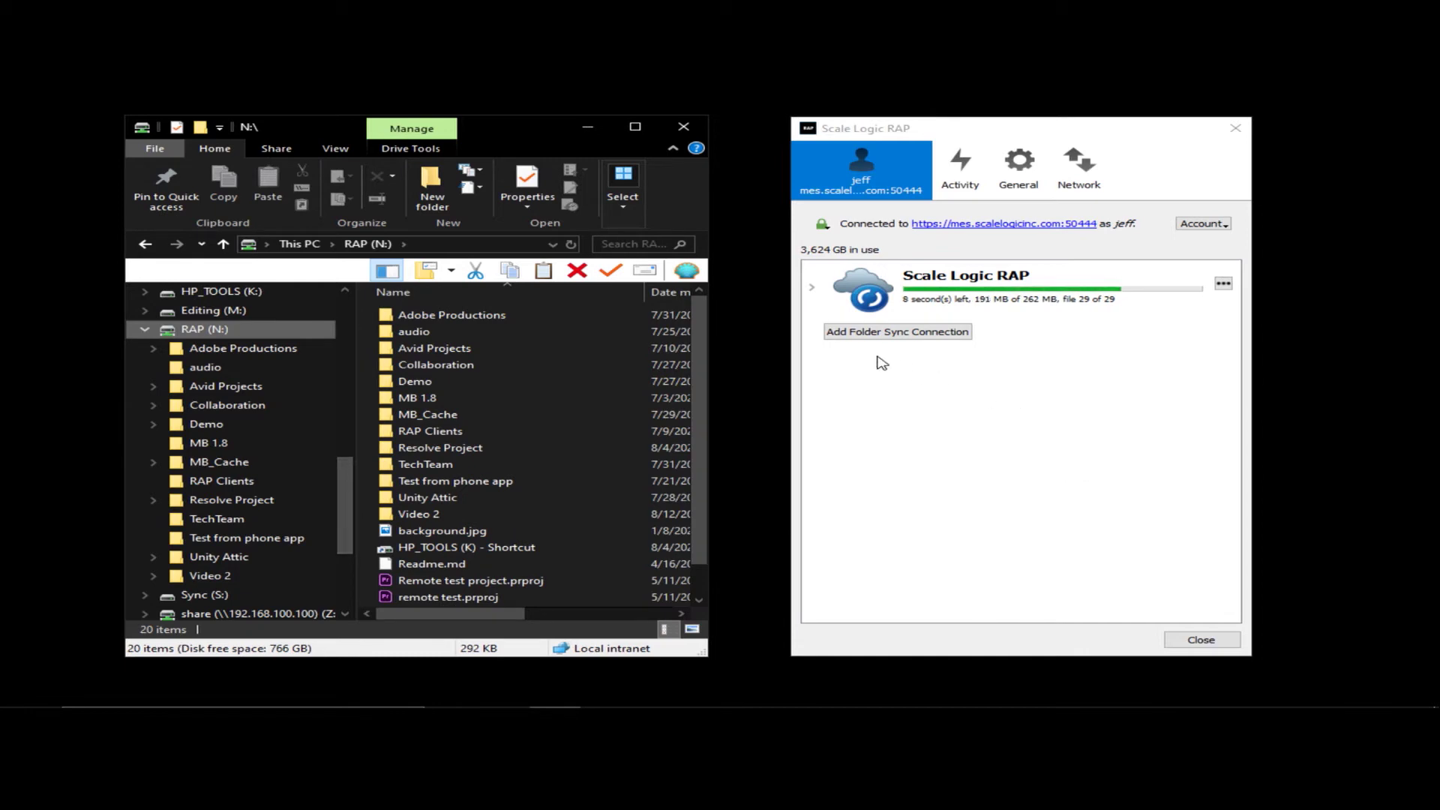
left_click(812, 287)
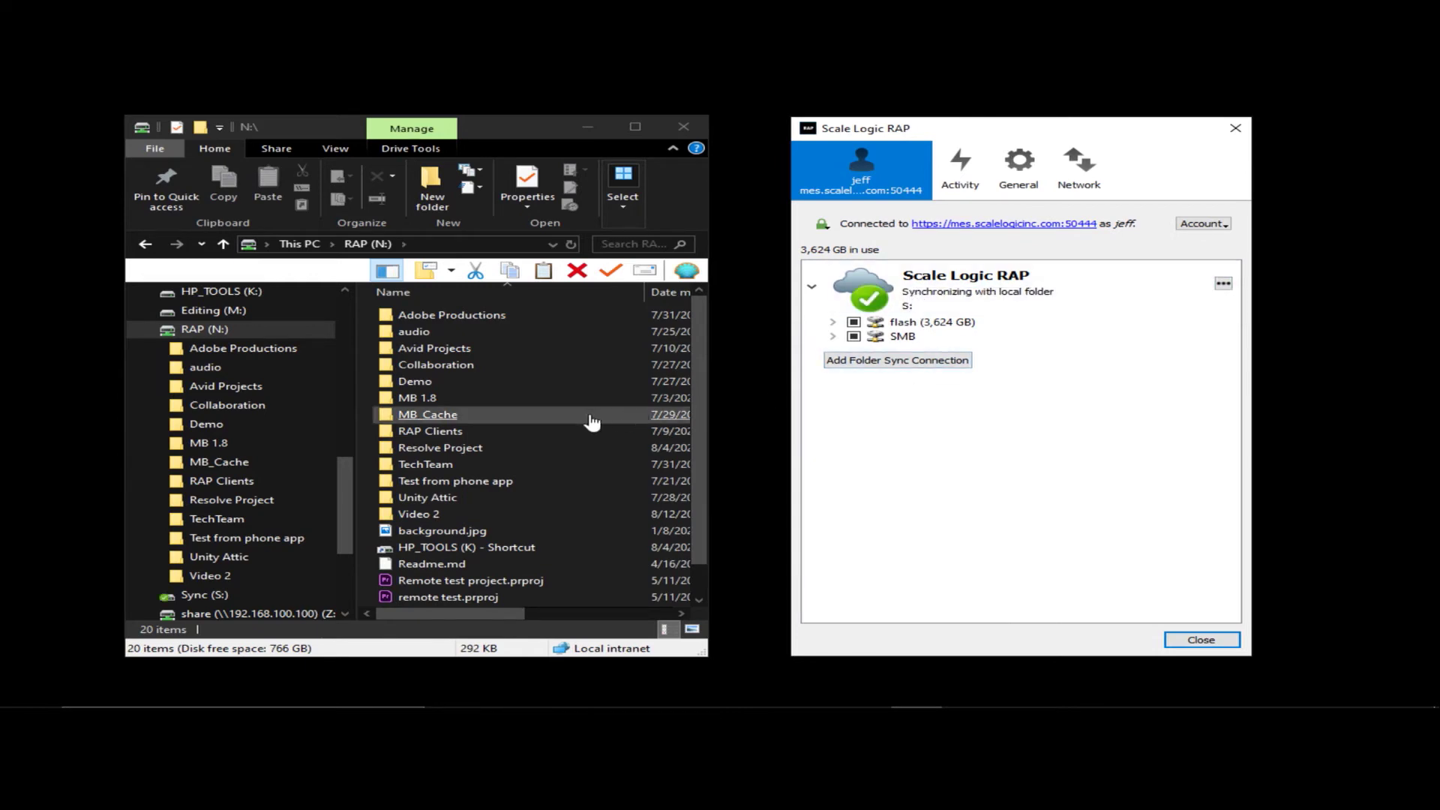
- Expand the Sync (S:) drive in Explorer, then view the RAP web interface's Files section in Firefox
scroll(300, 567, "down", 2)
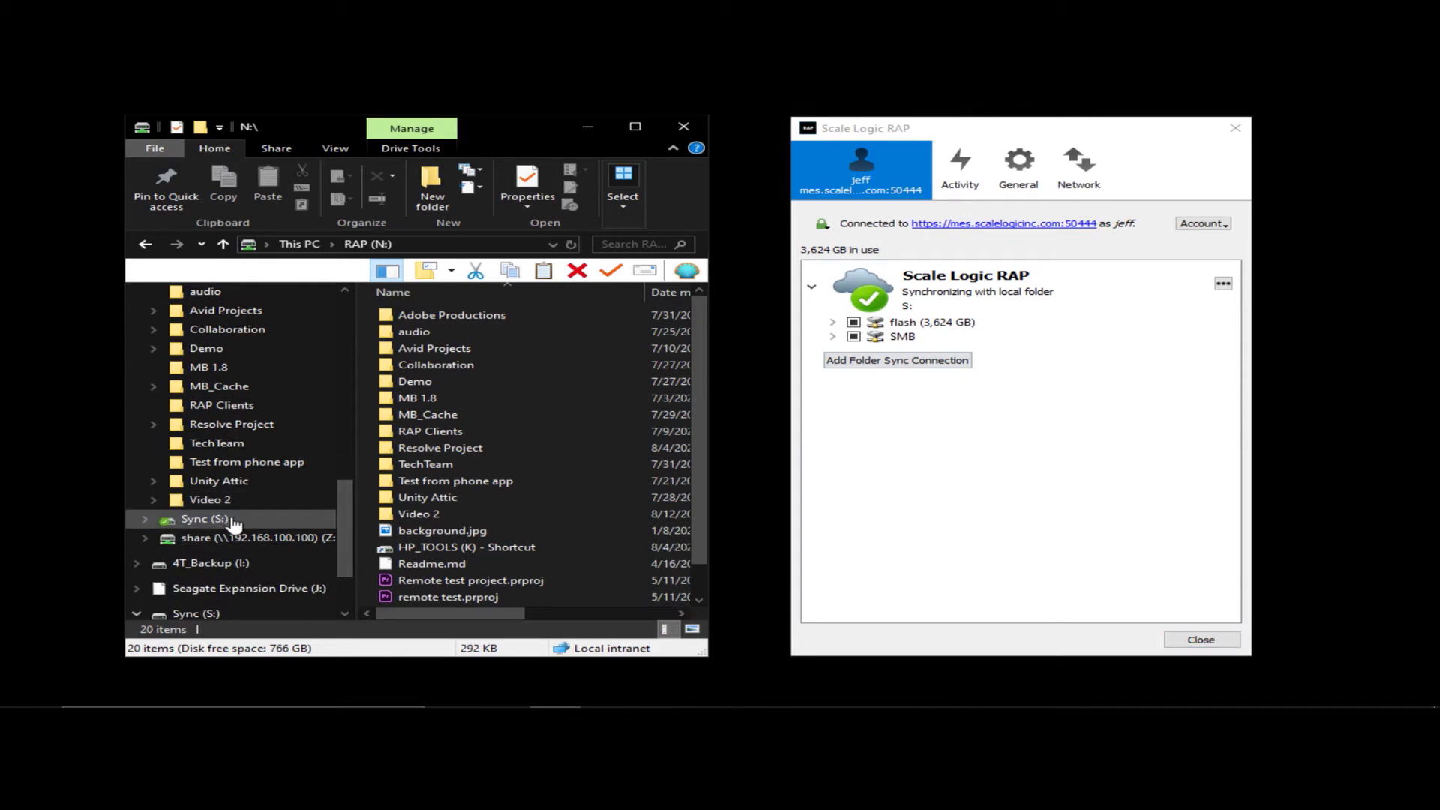
left_click(144, 520)
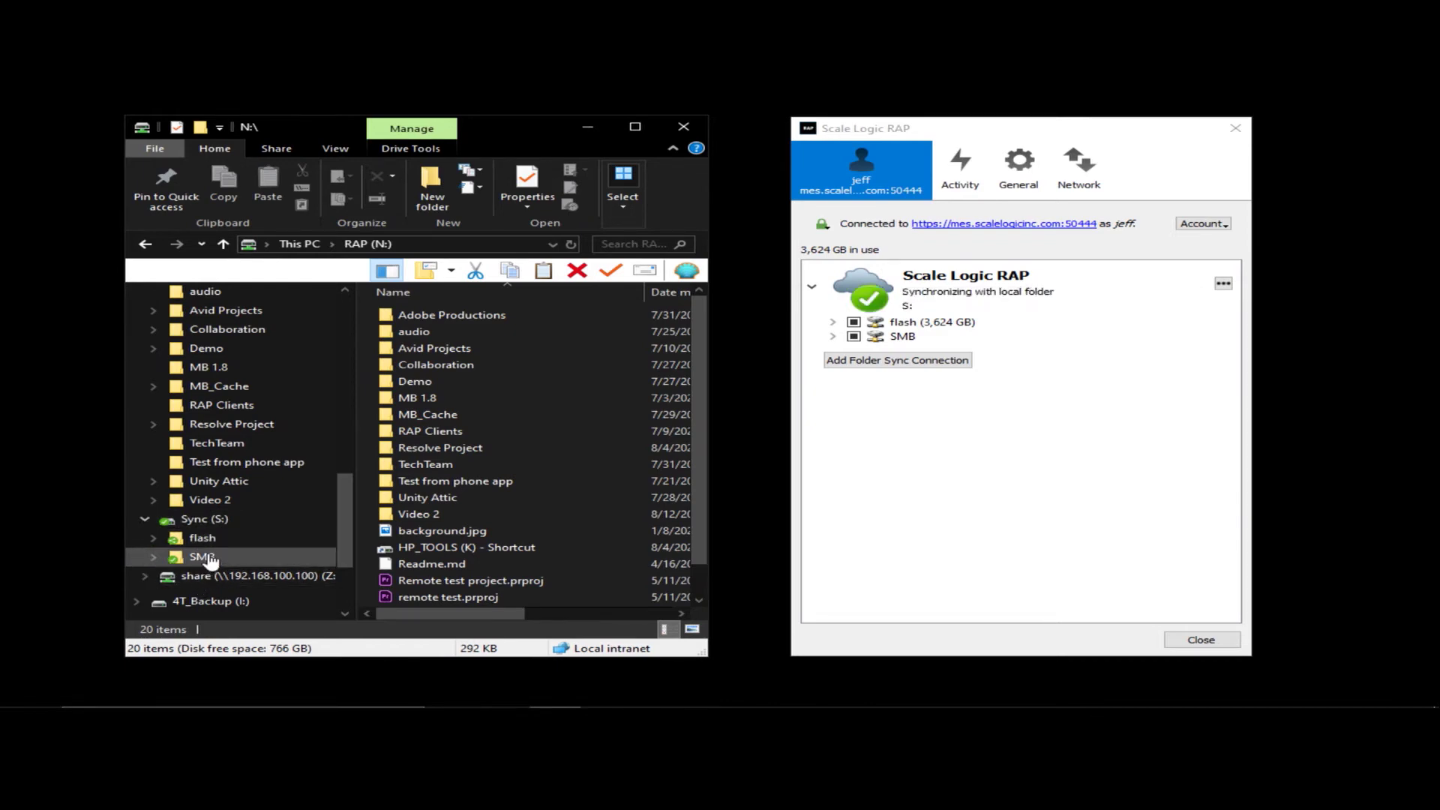
left_click(509, 696)
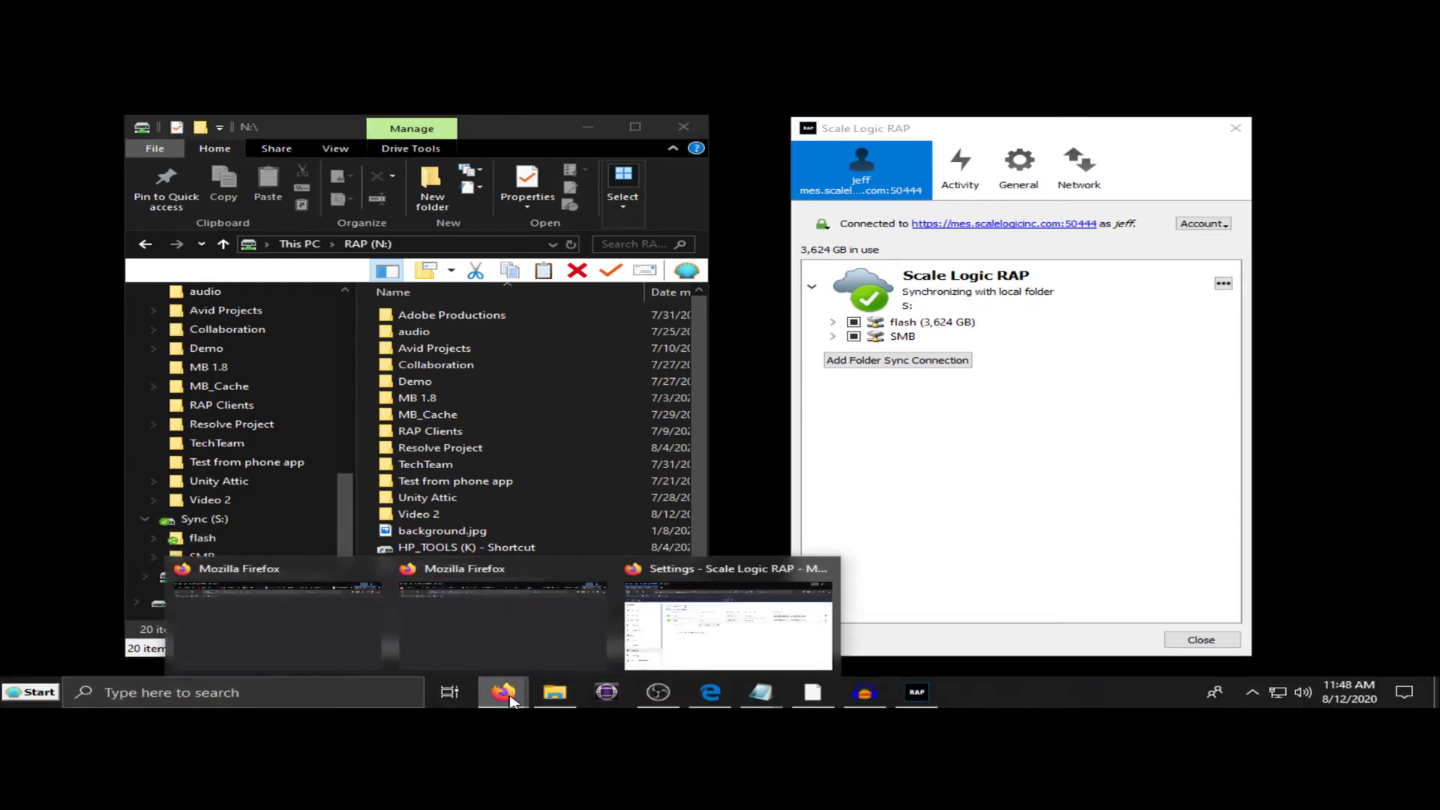
left_click(733, 659)
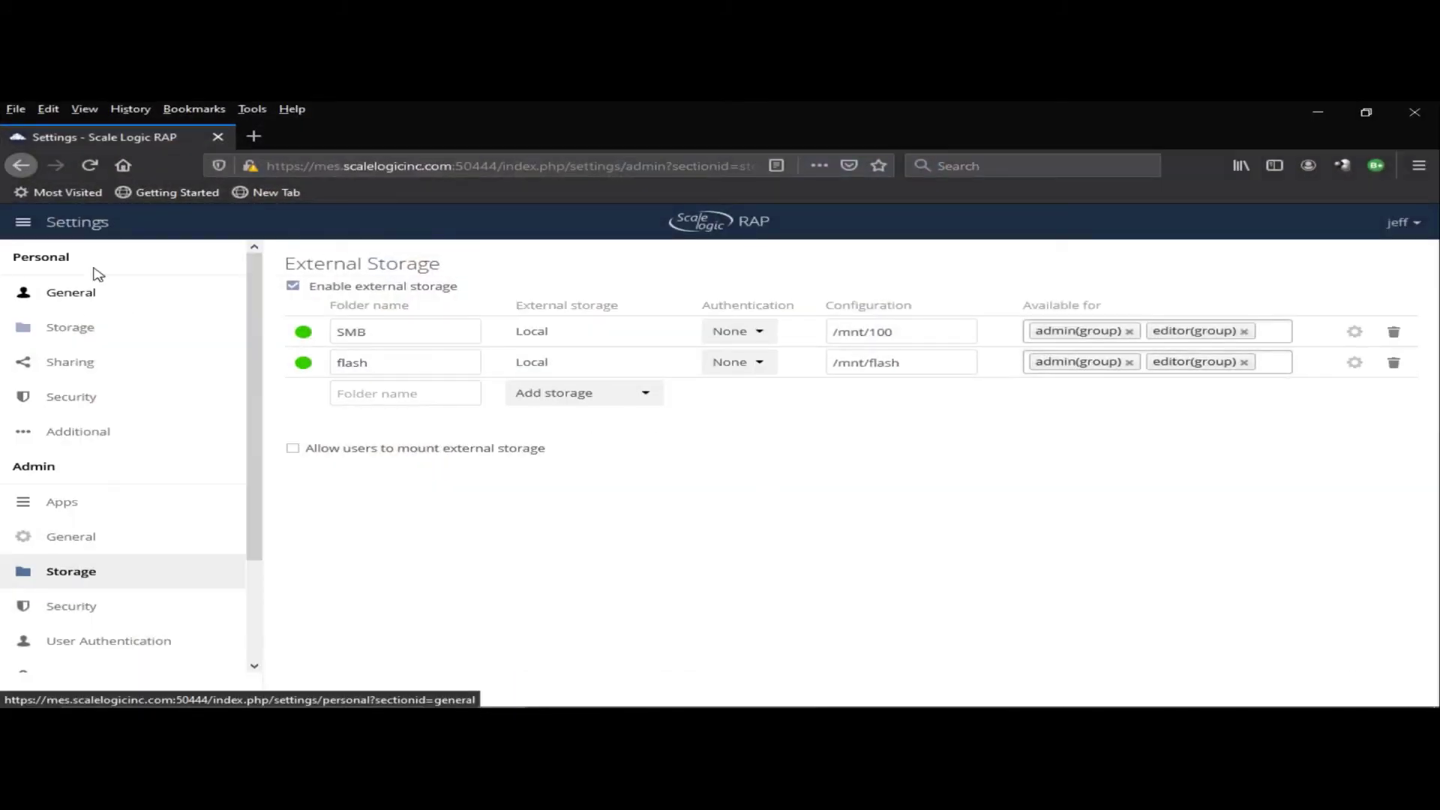
left_click(23, 222)
left_click(50, 274)
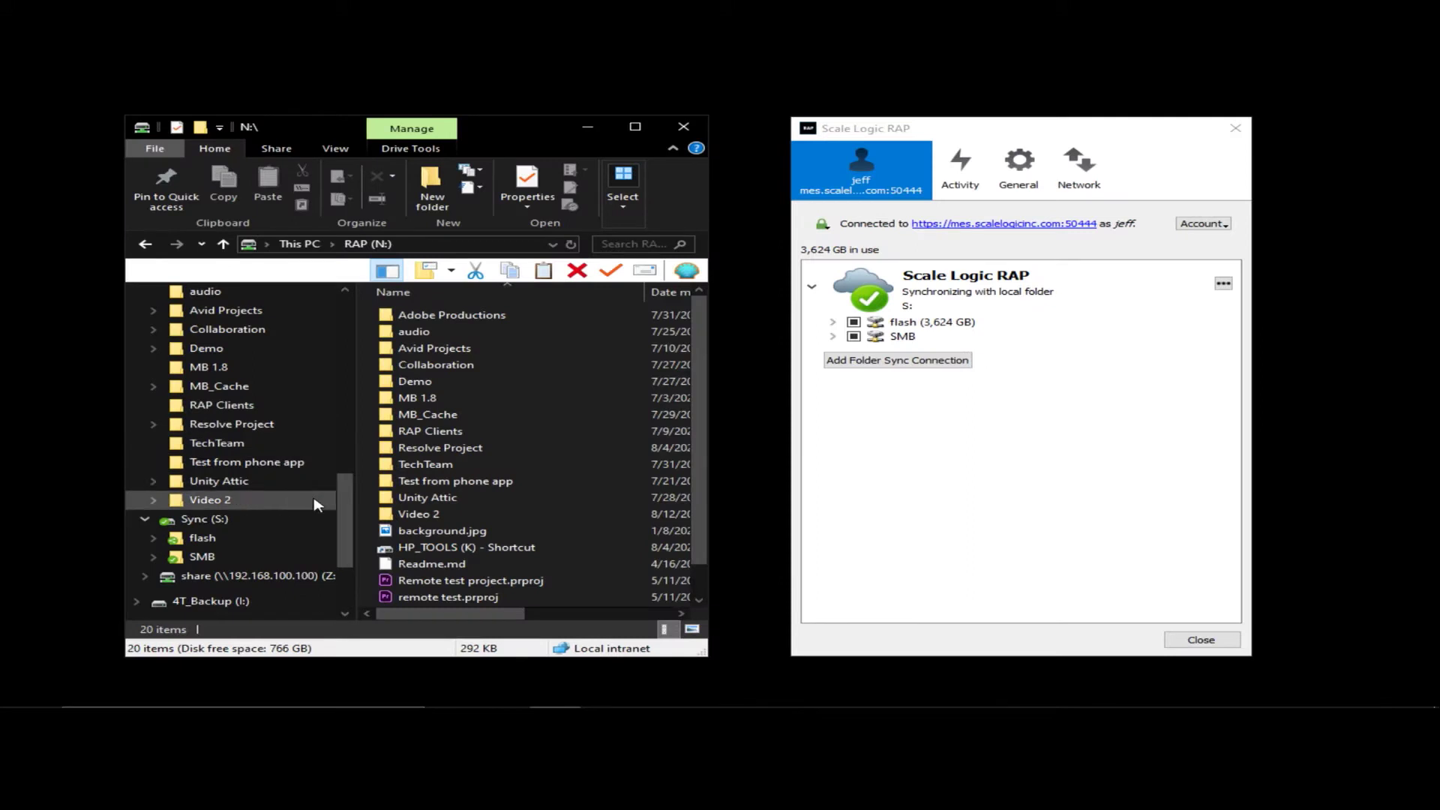
- Back in the RAP client, expand the SMB folder to list its subfolders
scroll(345, 487, "up", 2)
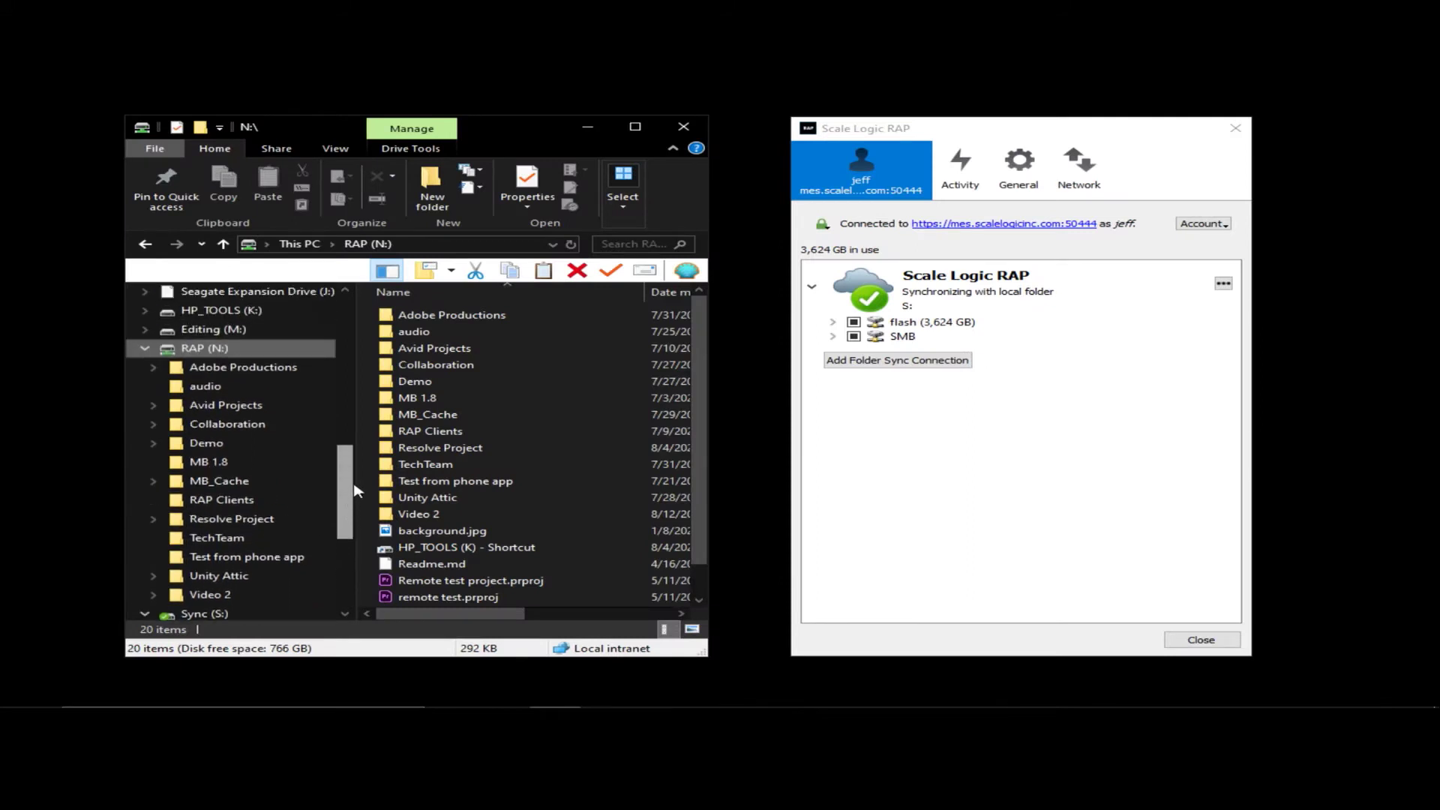
scroll(356, 489, "up", 1)
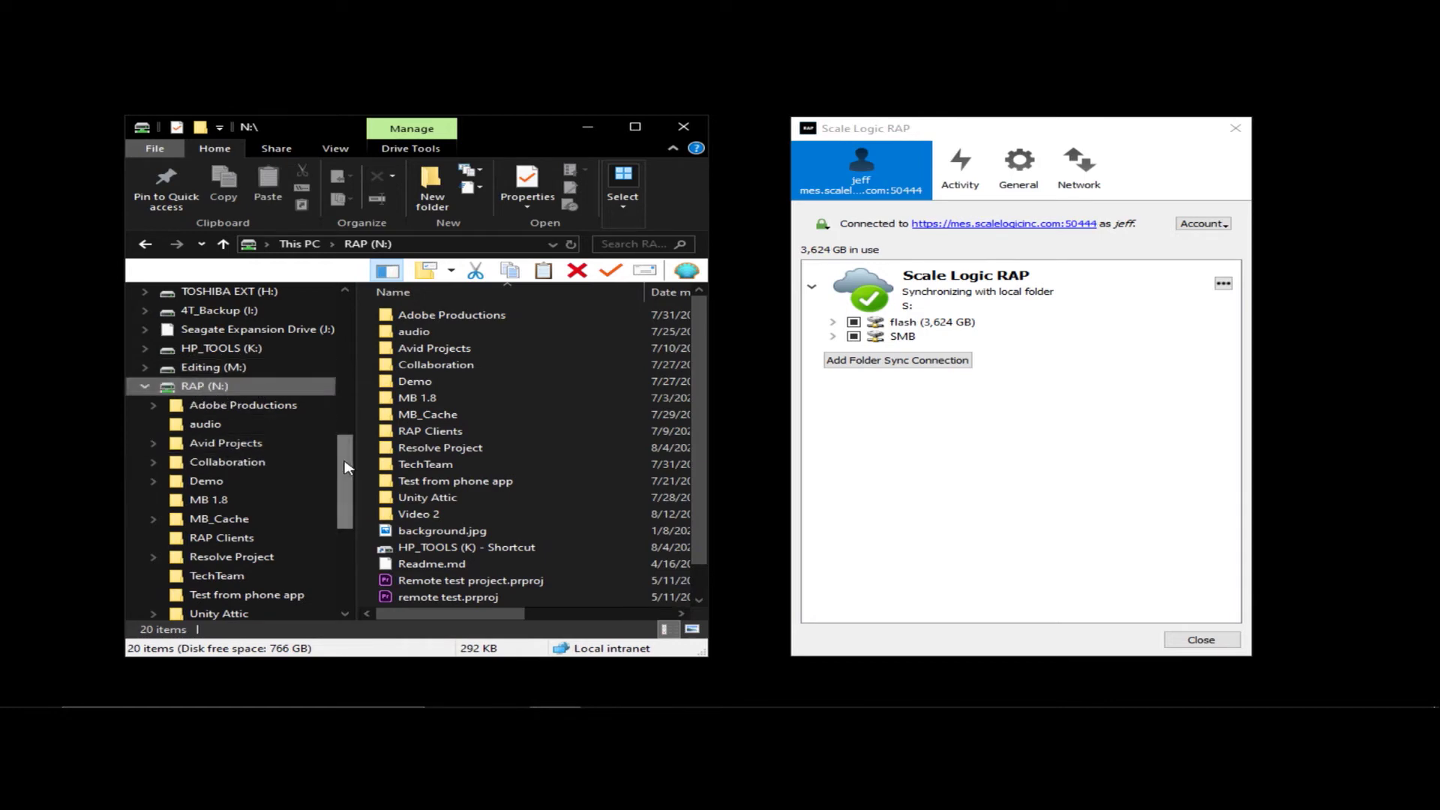
left_click_drag(348, 469, 351, 447)
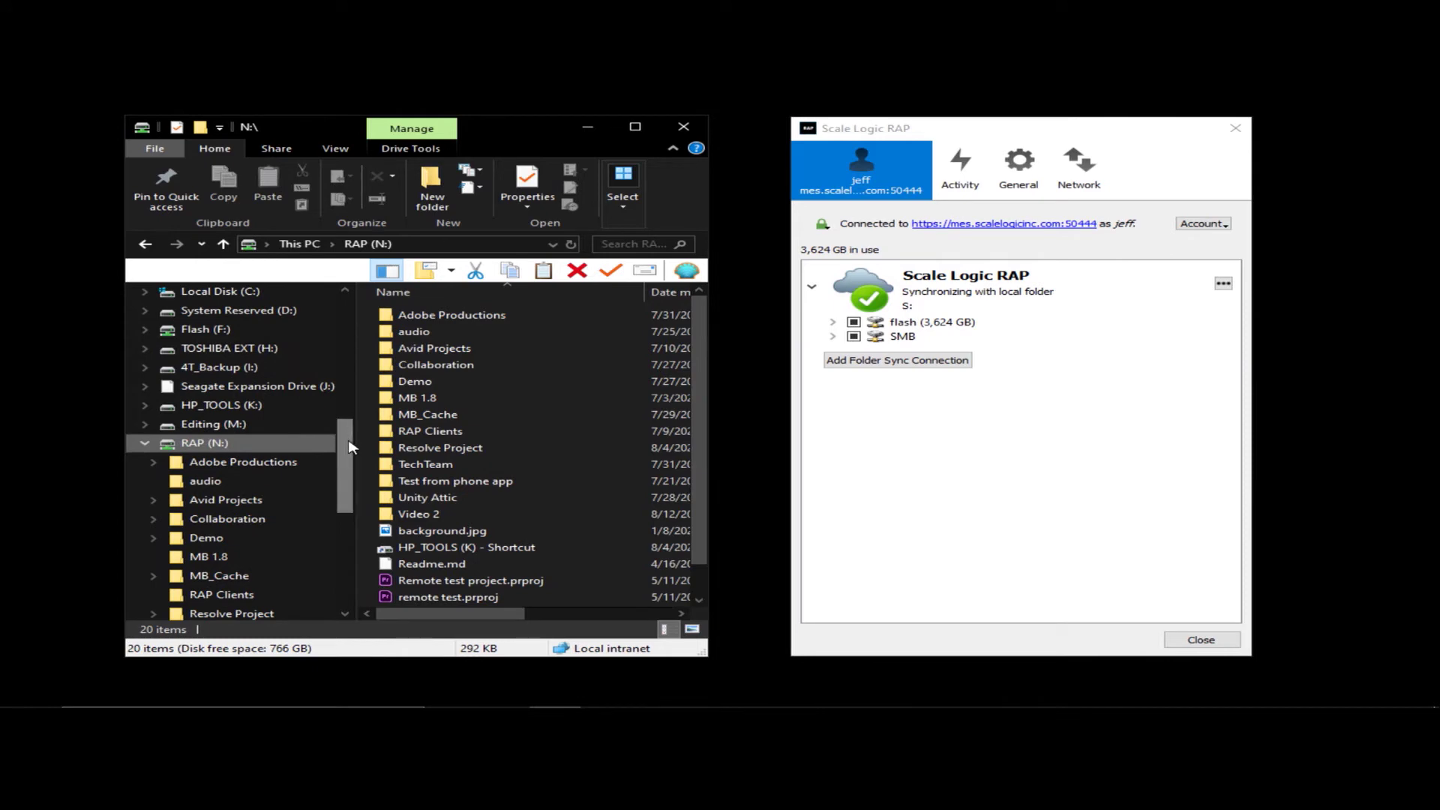
left_click_drag(349, 447, 345, 444)
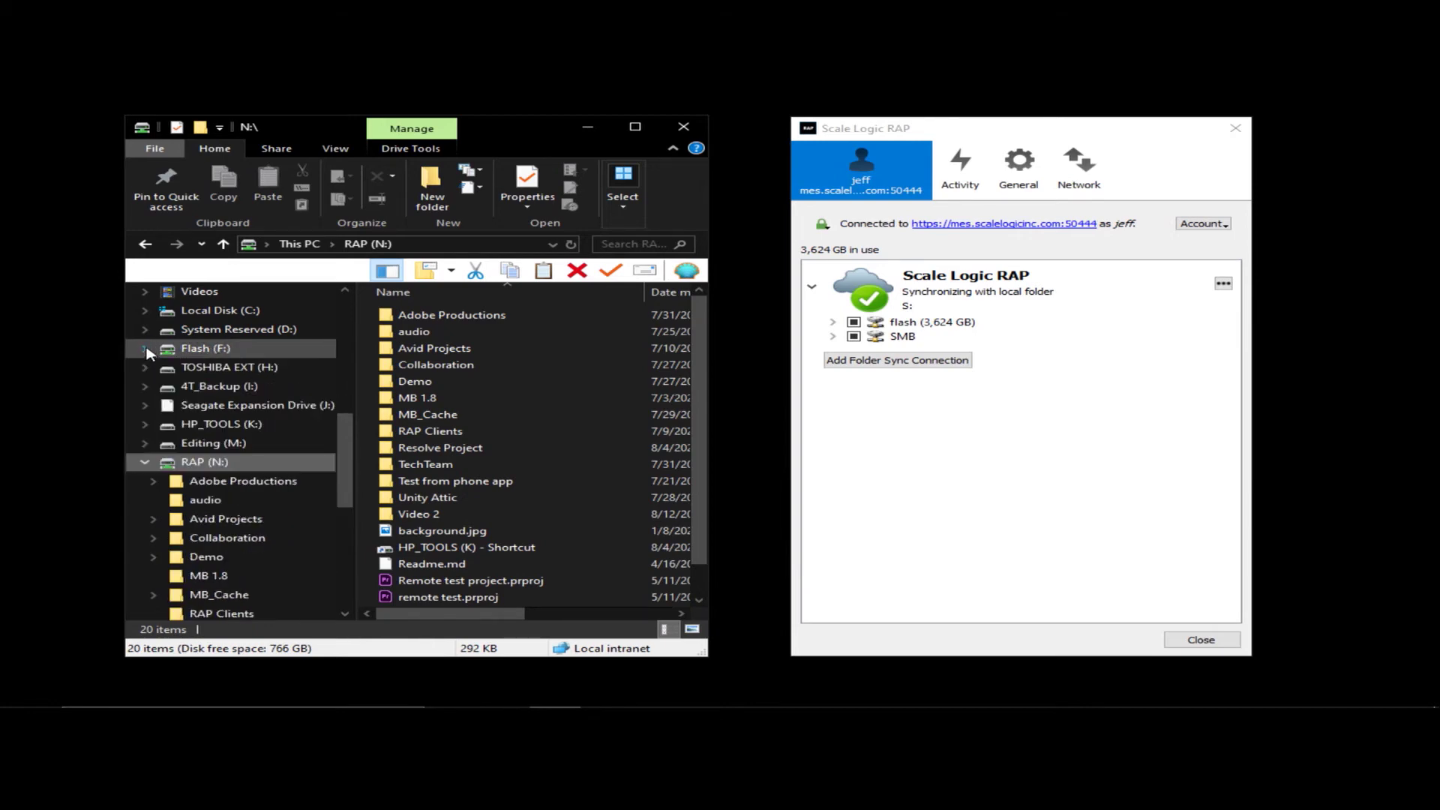
left_click_drag(349, 450, 349, 488)
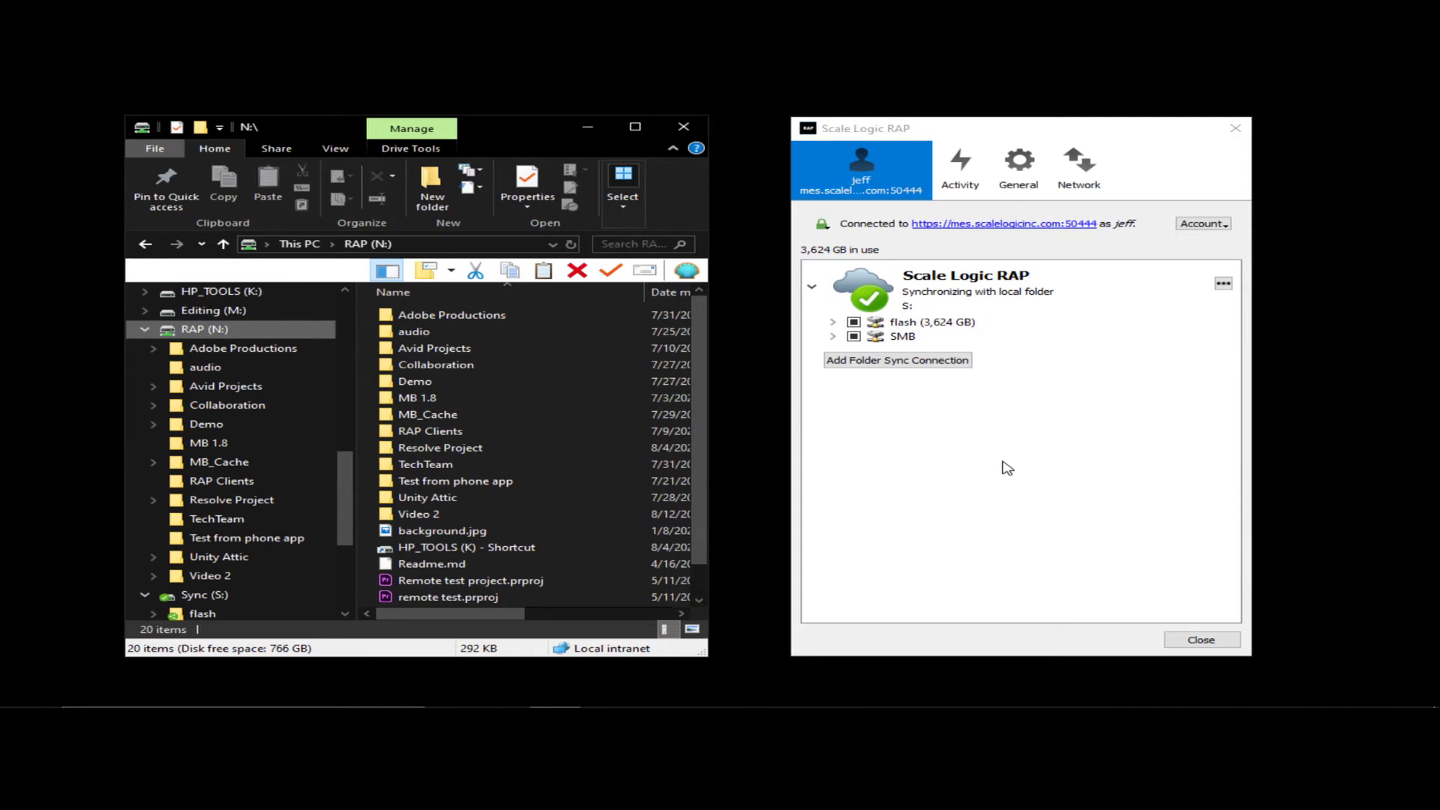
left_click(832, 337)
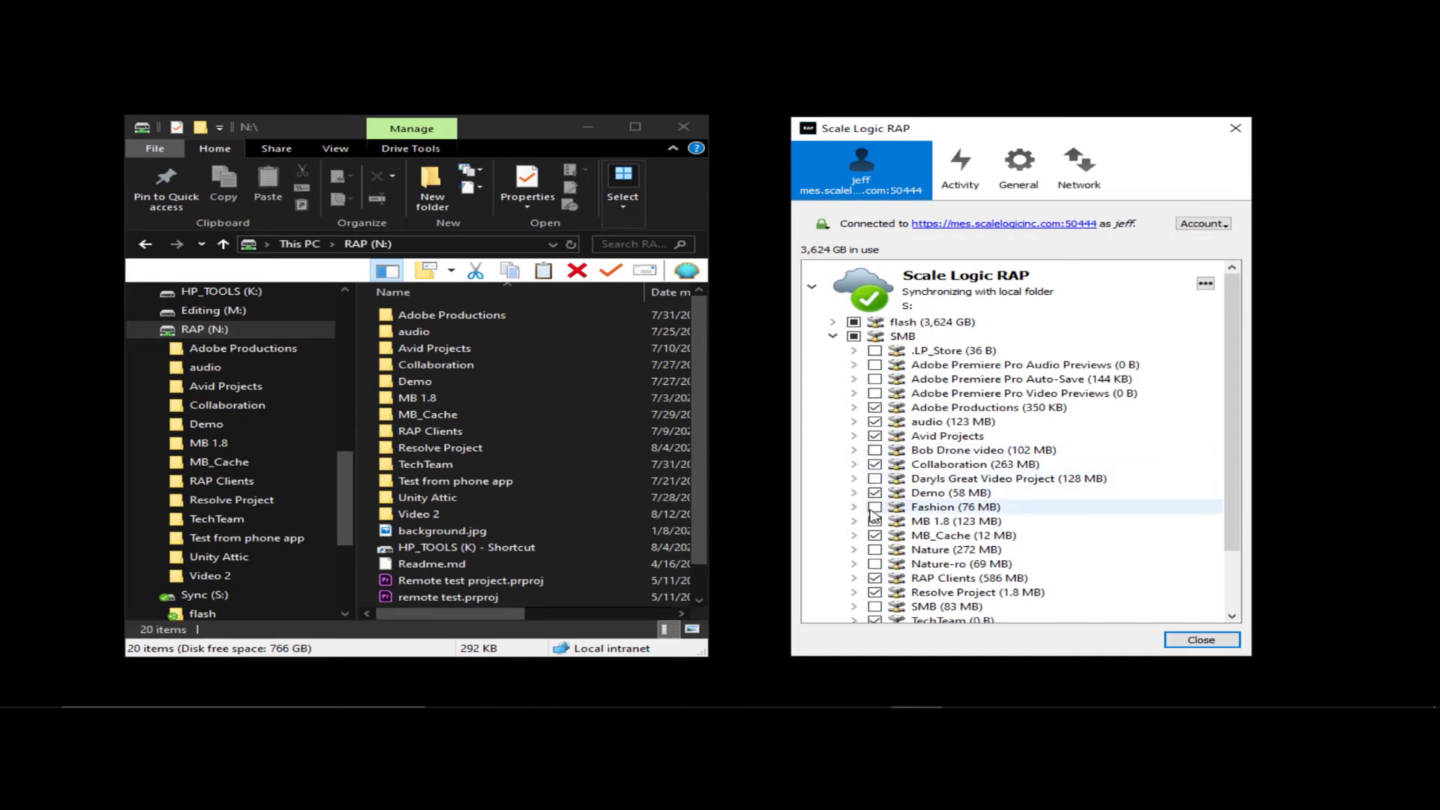
- Review SMB's sync list: Video 3, Visio, Nature unchecked; Video 2, Unity Attic, RAP Clients synced
left_click(343, 504)
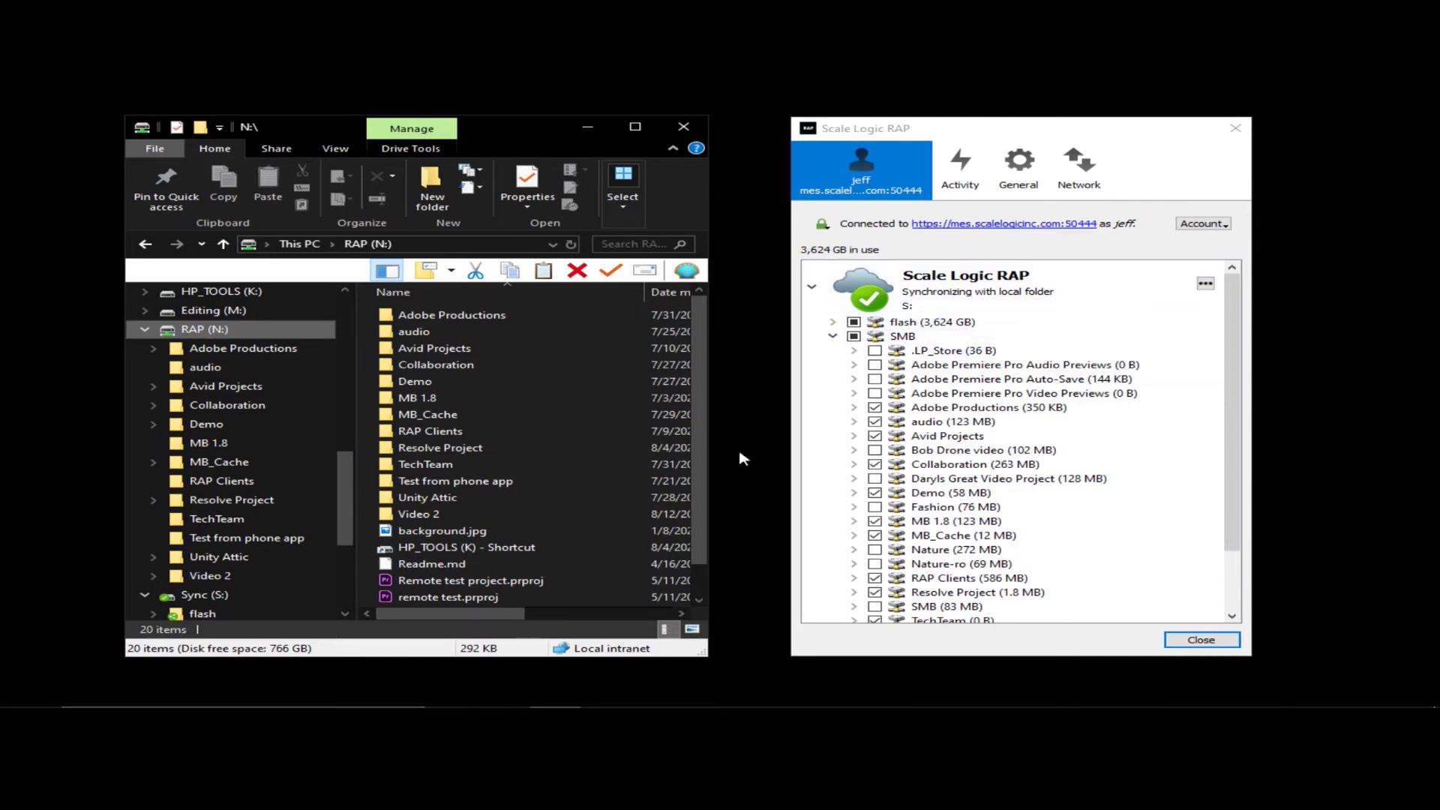
scroll(570, 489, "down", 1)
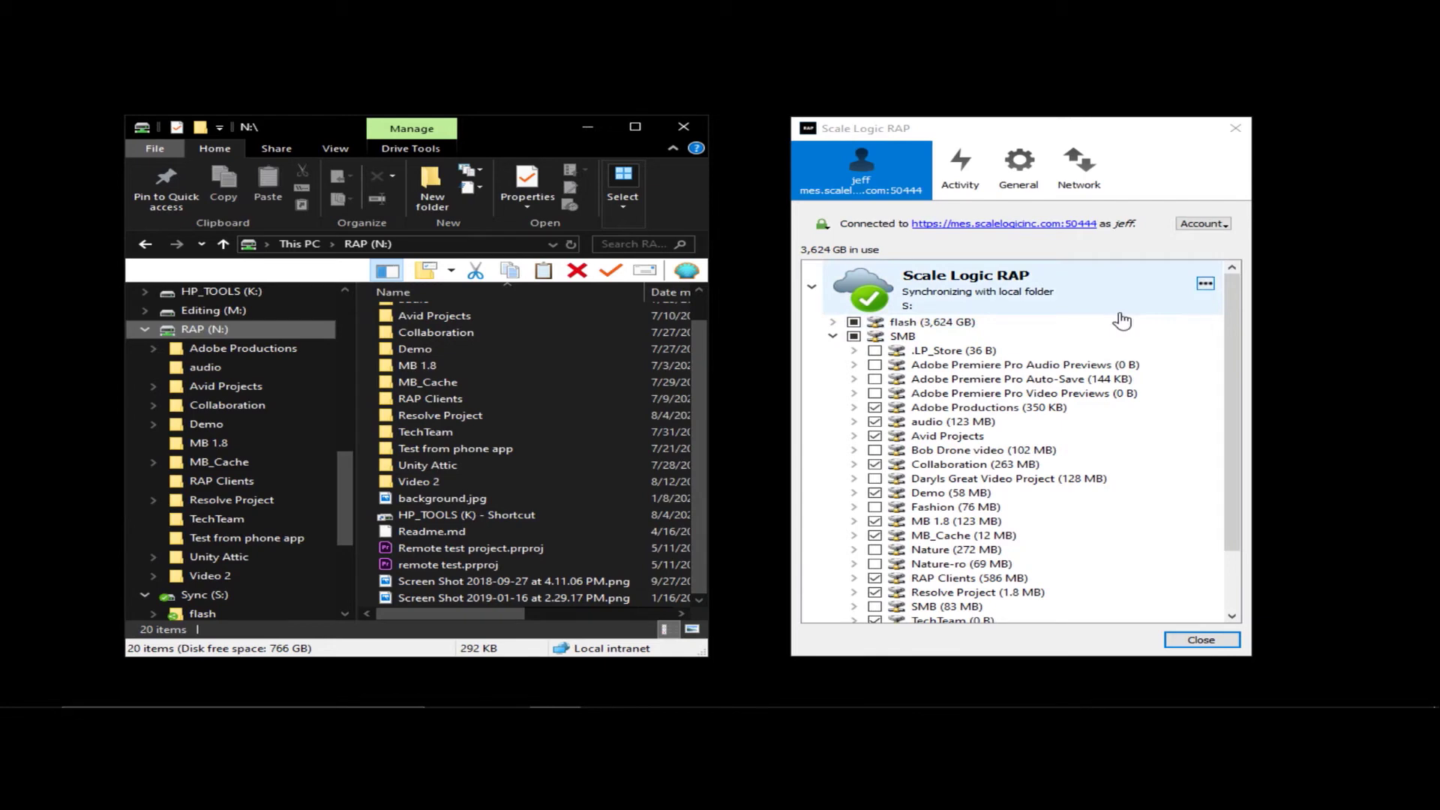
left_click(1231, 430)
scroll(1232, 430, "down", 3)
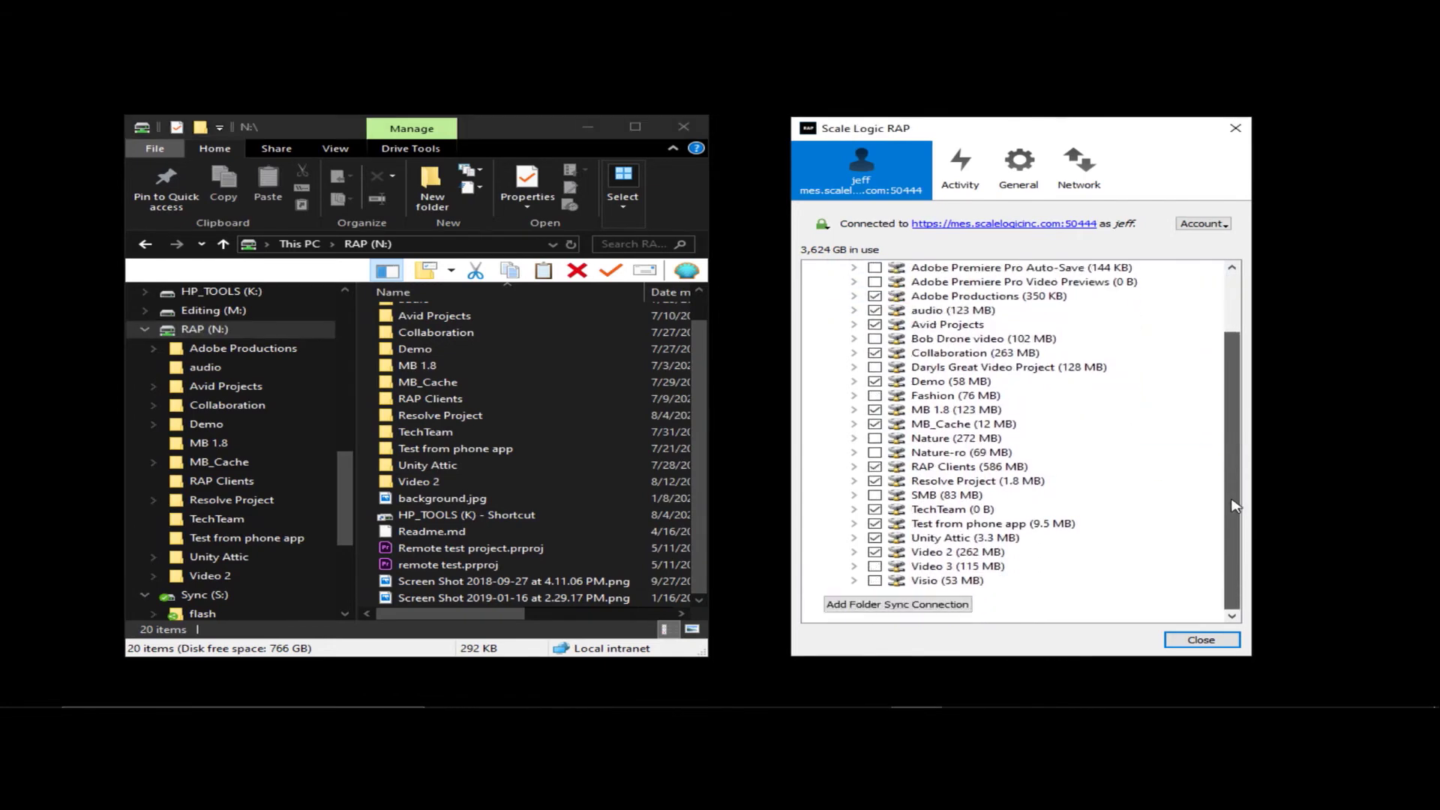
scroll(1233, 443, "up", 3)
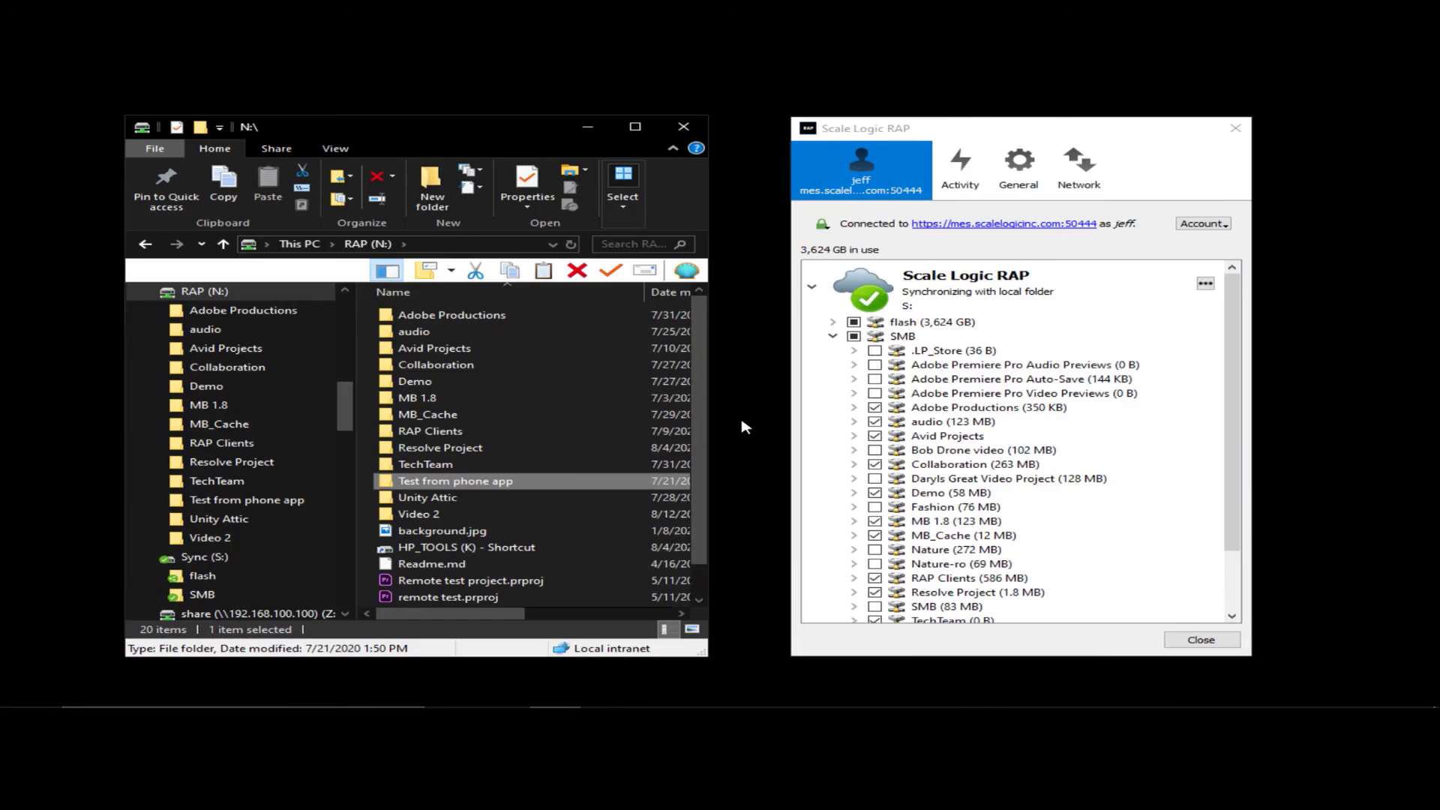
- Browse the Avid Projects and Adobe Productions folders, then collapse SMB in the RAP sync list
left_click(429, 353)
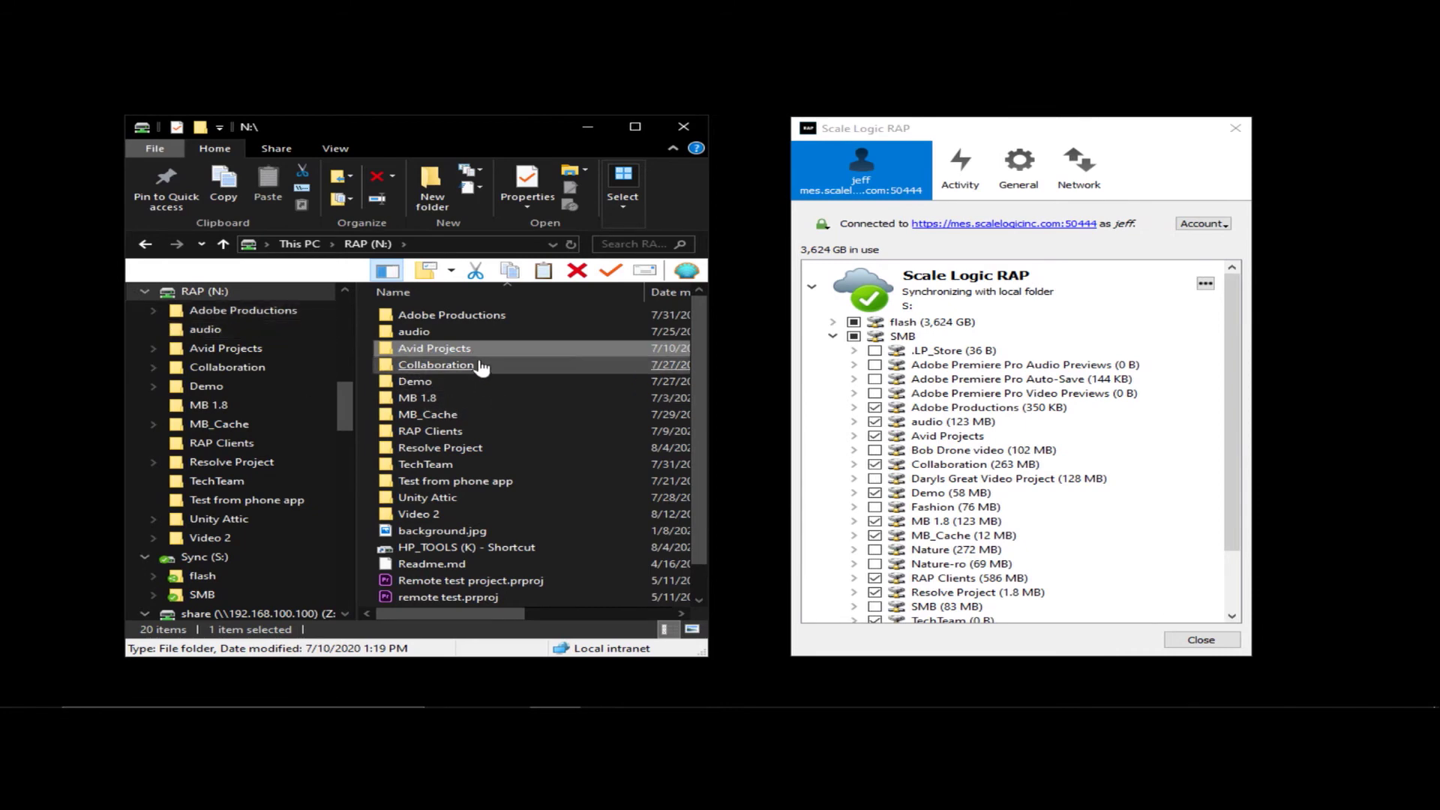
left_click(487, 317)
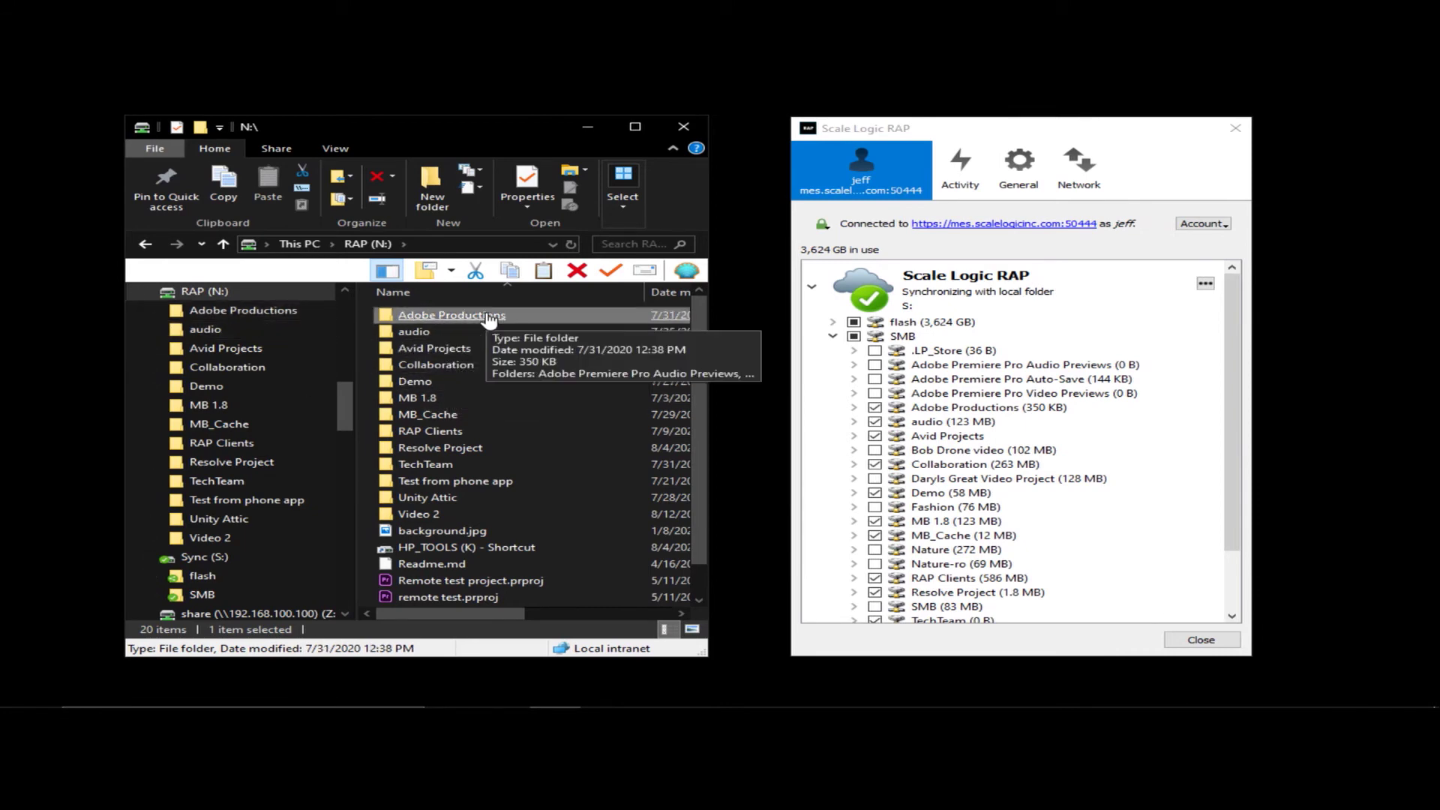
left_click(834, 336)
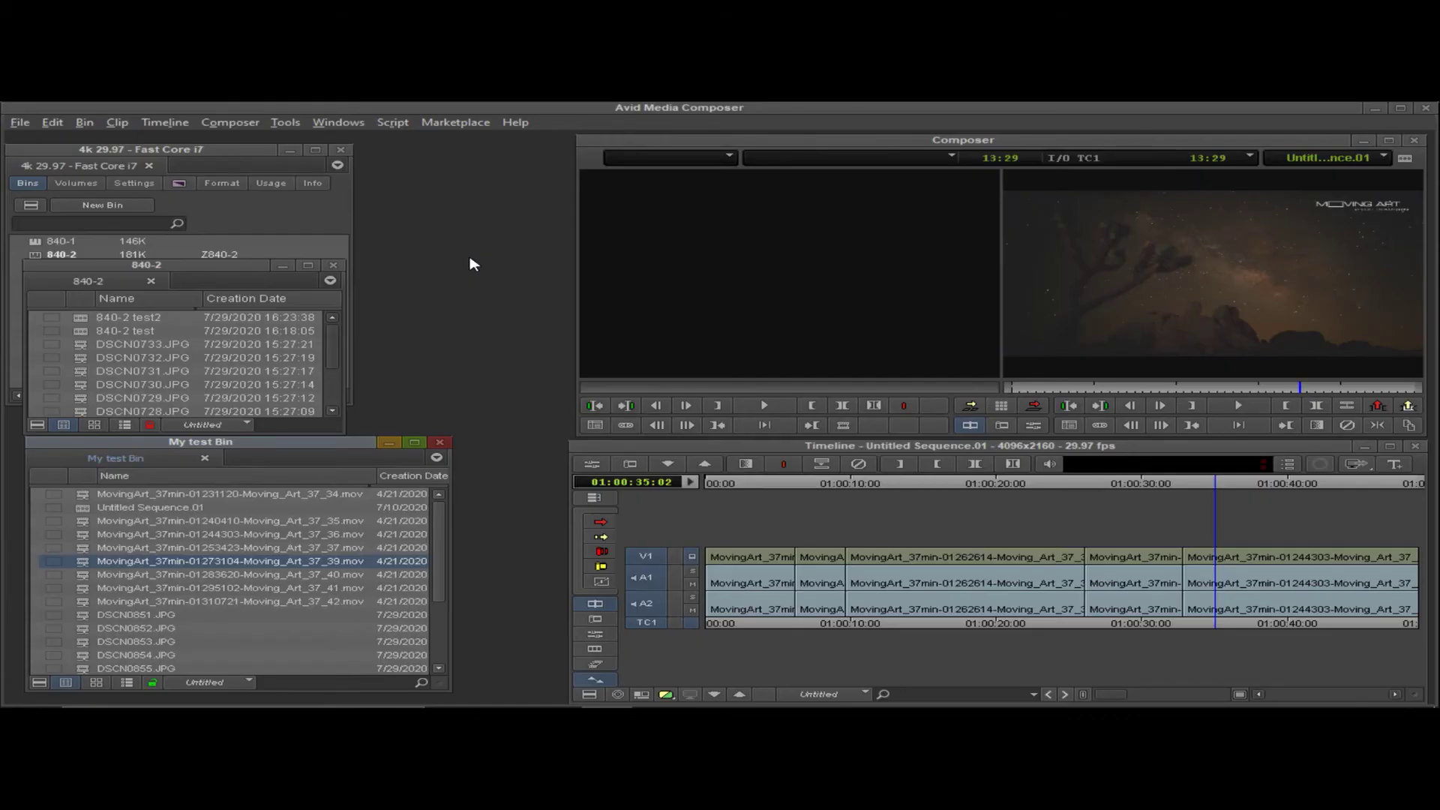
- Check the hidden tray icons, then reposition the My test Bin and 840-2 bin windows
mouse_move(1221, 701)
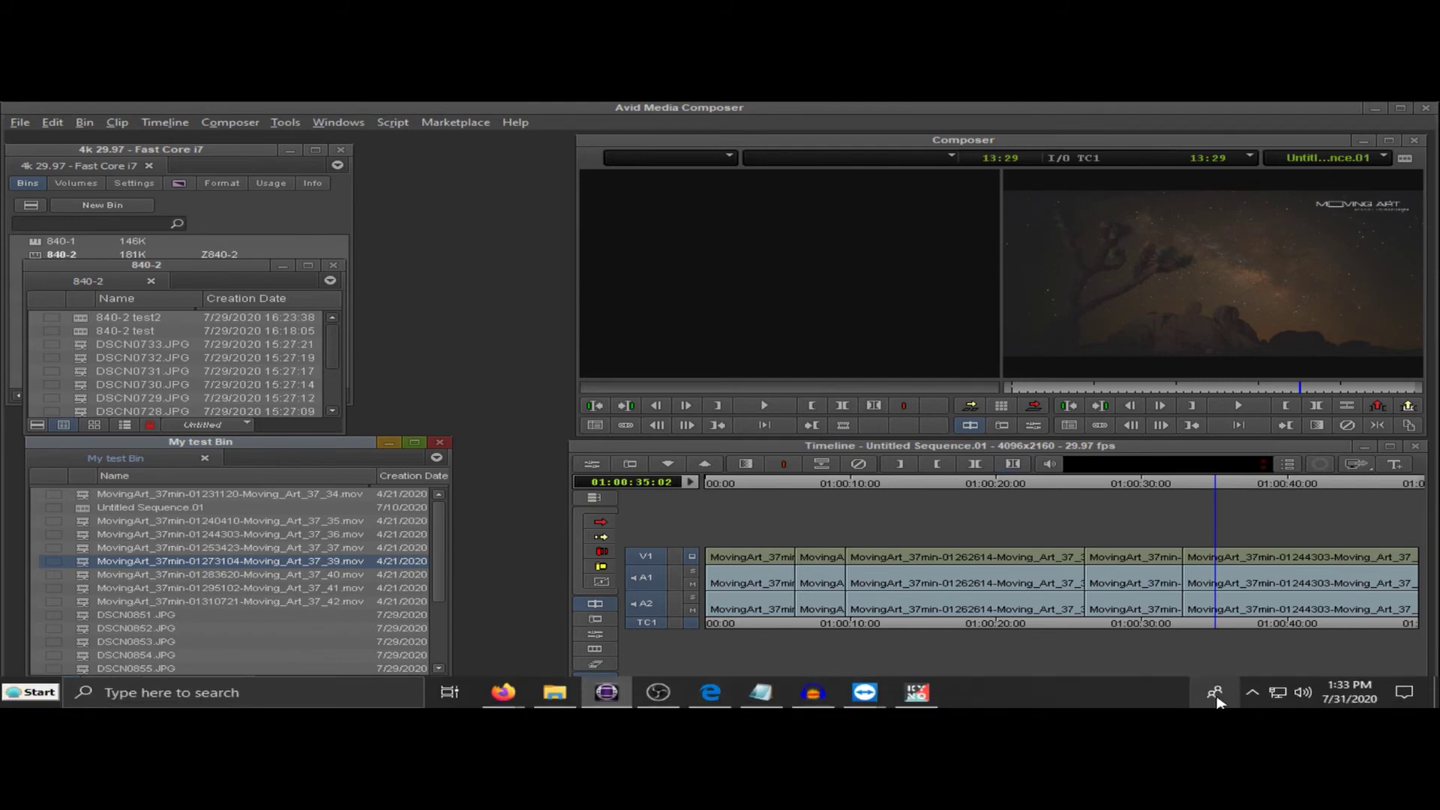
left_click(1252, 697)
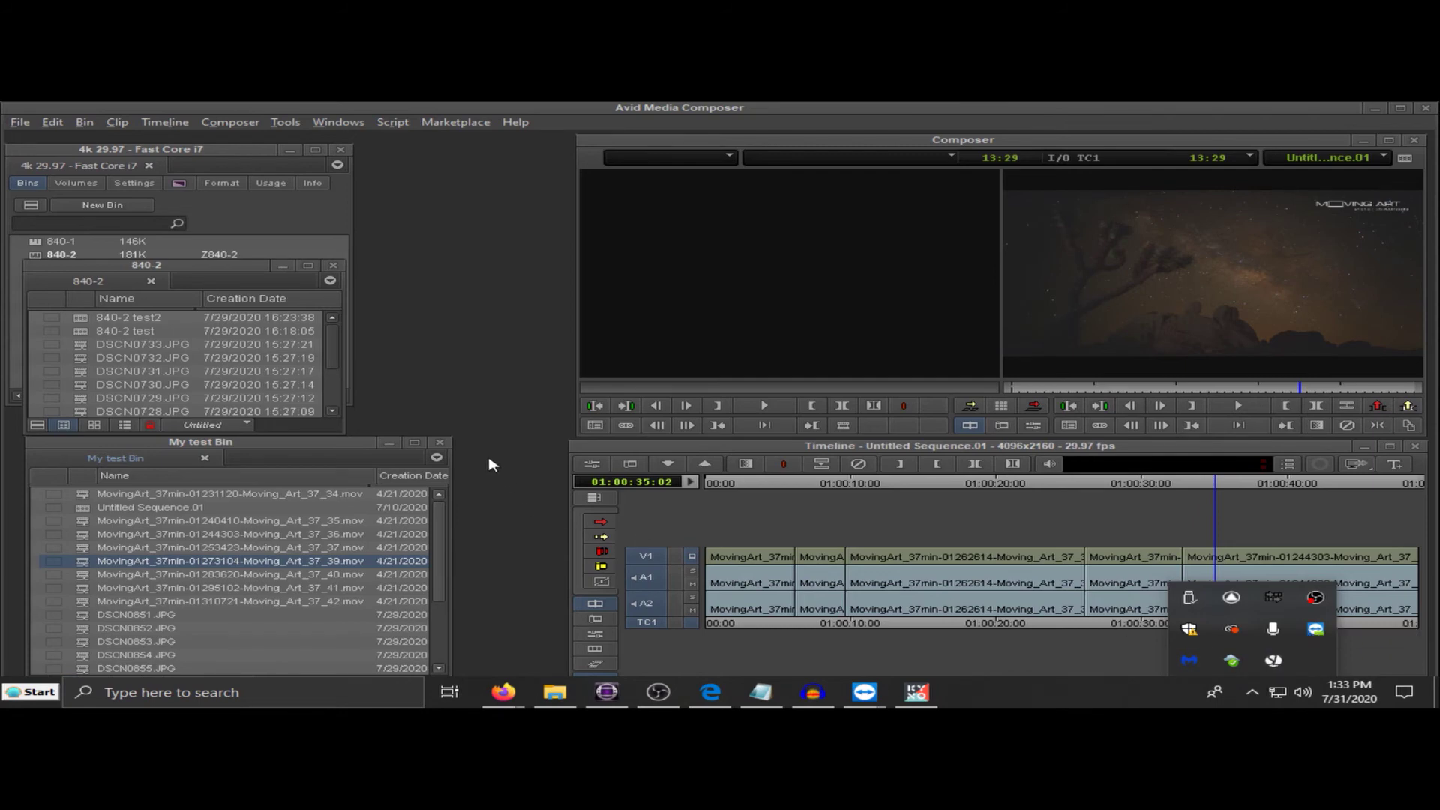
left_click(333, 446)
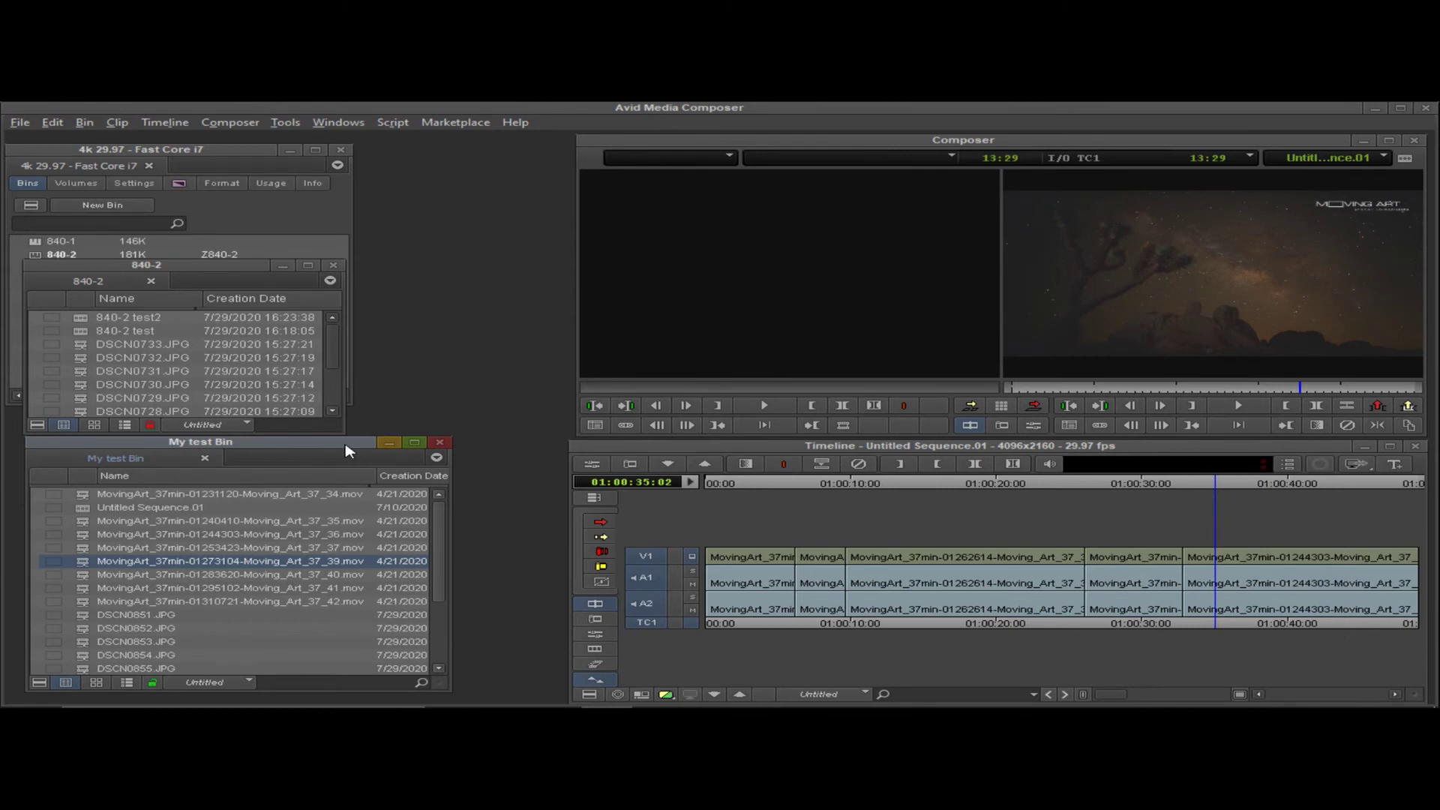
left_click_drag(347, 450, 392, 444)
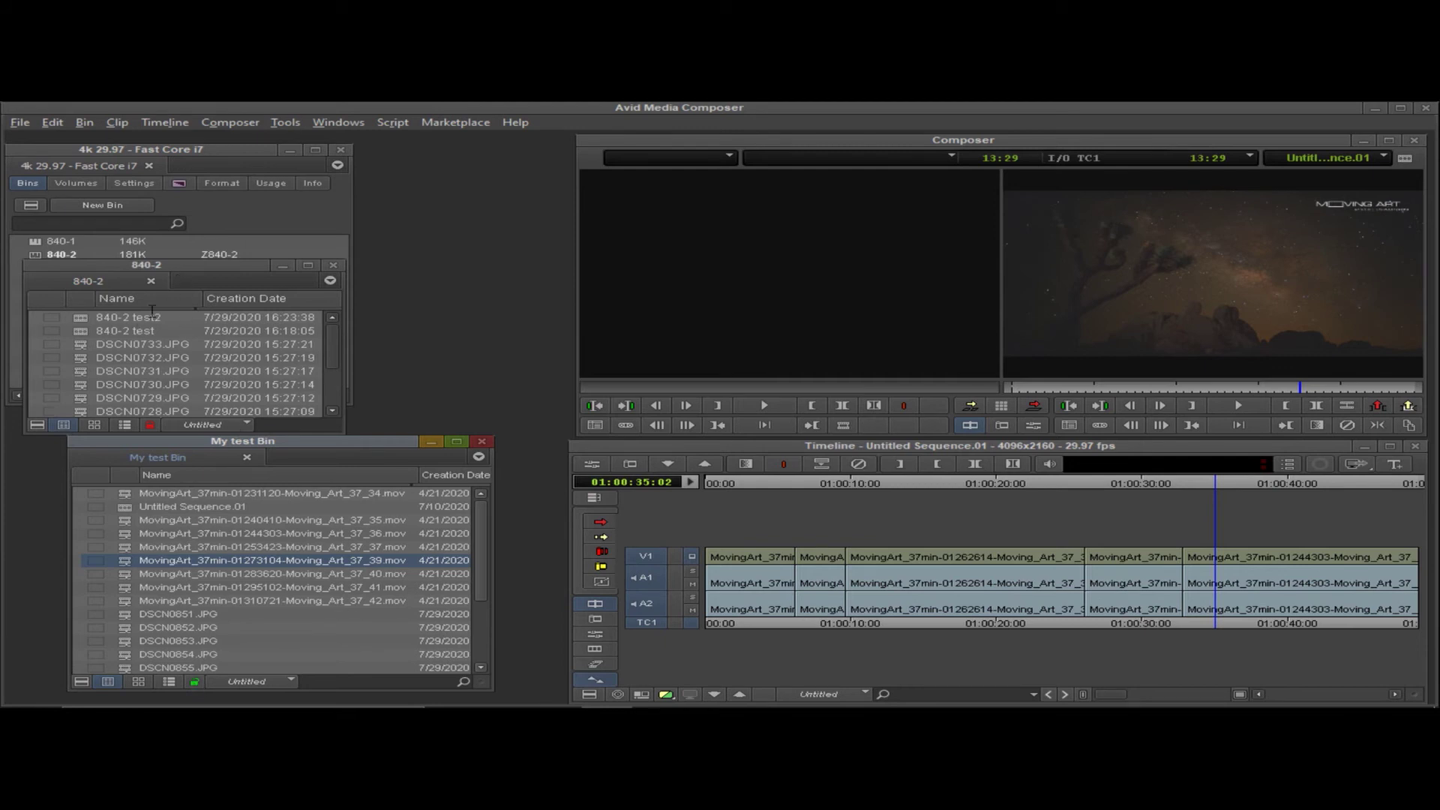
left_click_drag(167, 269, 175, 277)
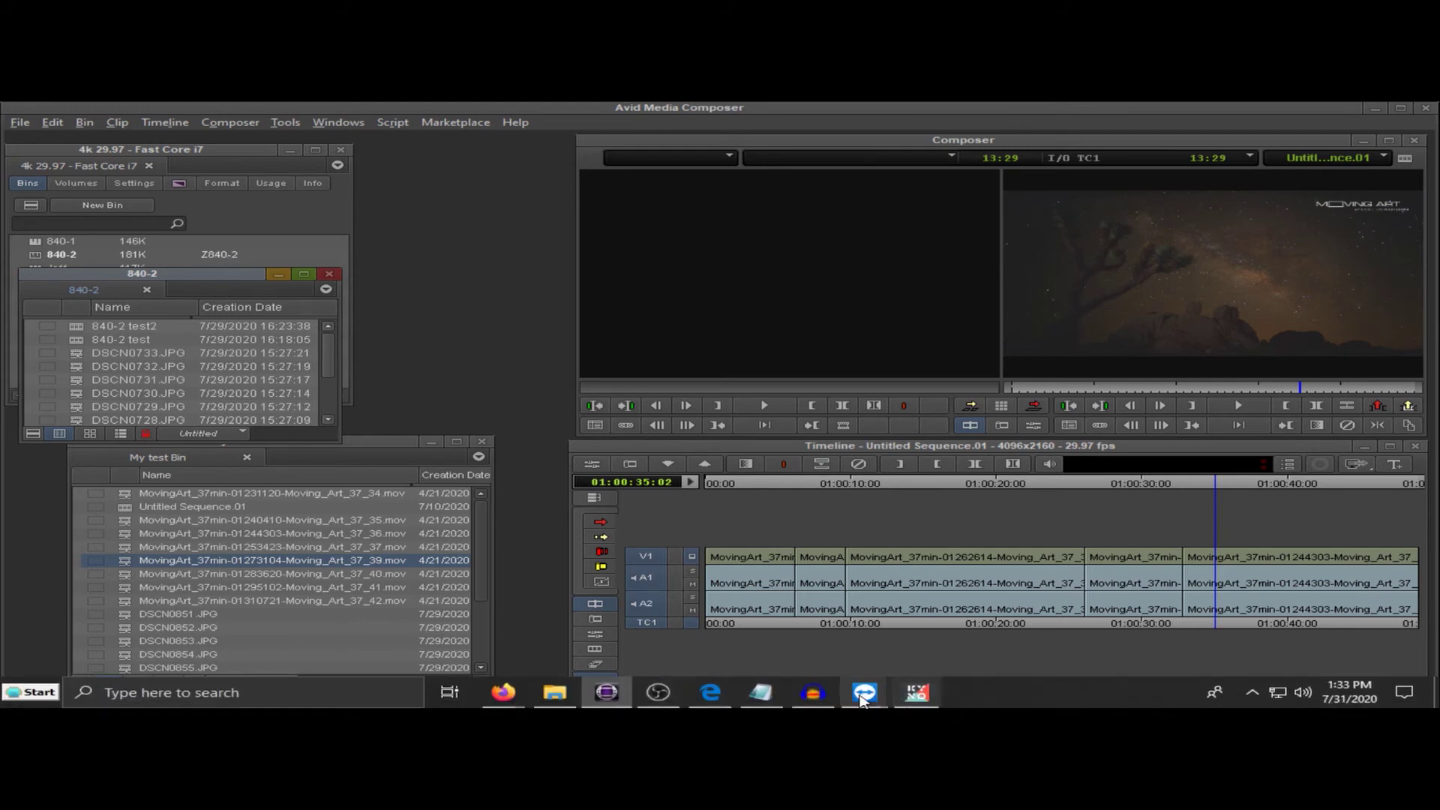
- Switch to the Z840-2 remote session, select My test Bin, and bring up the 4k 29.97 folder
mouse_move(864, 696)
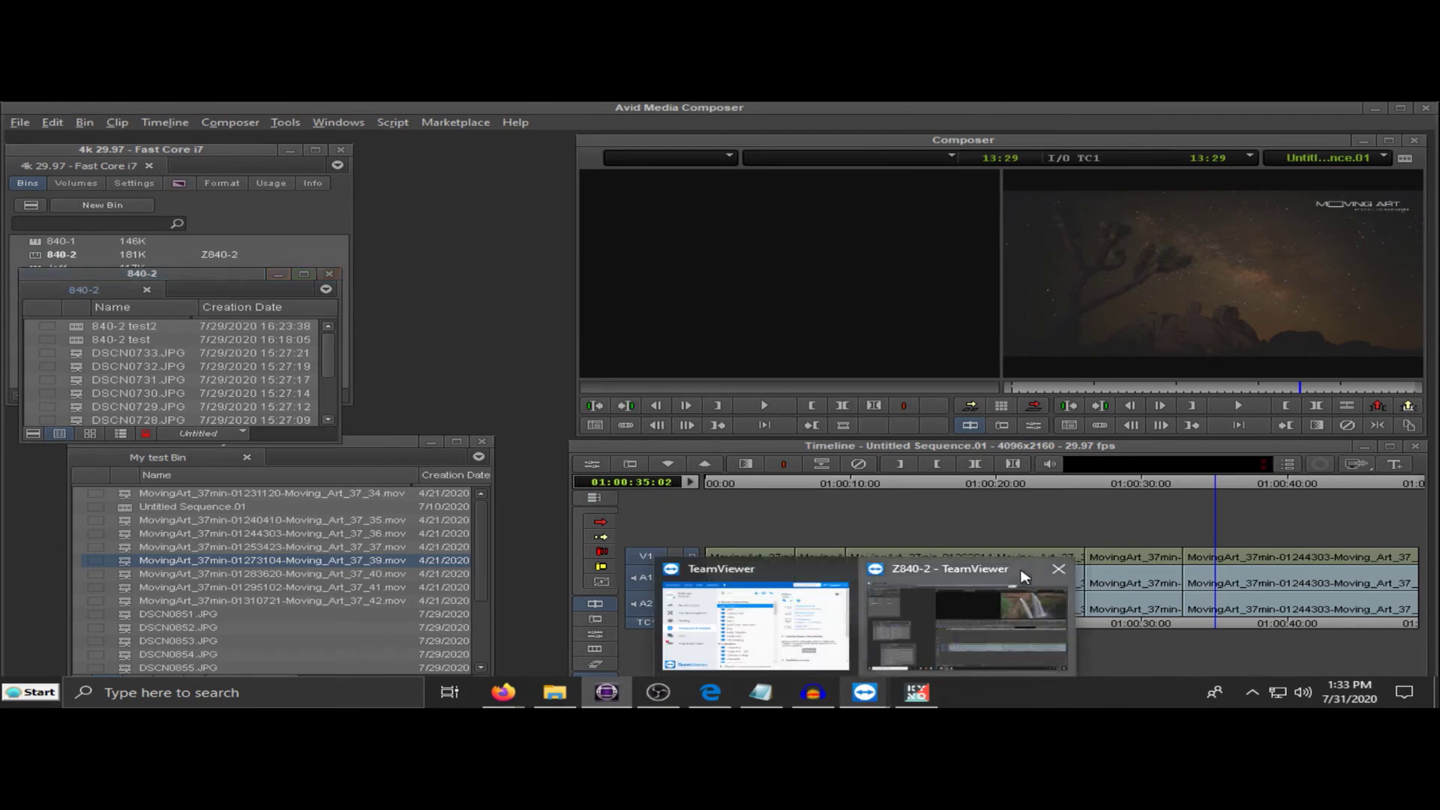
left_click(982, 582)
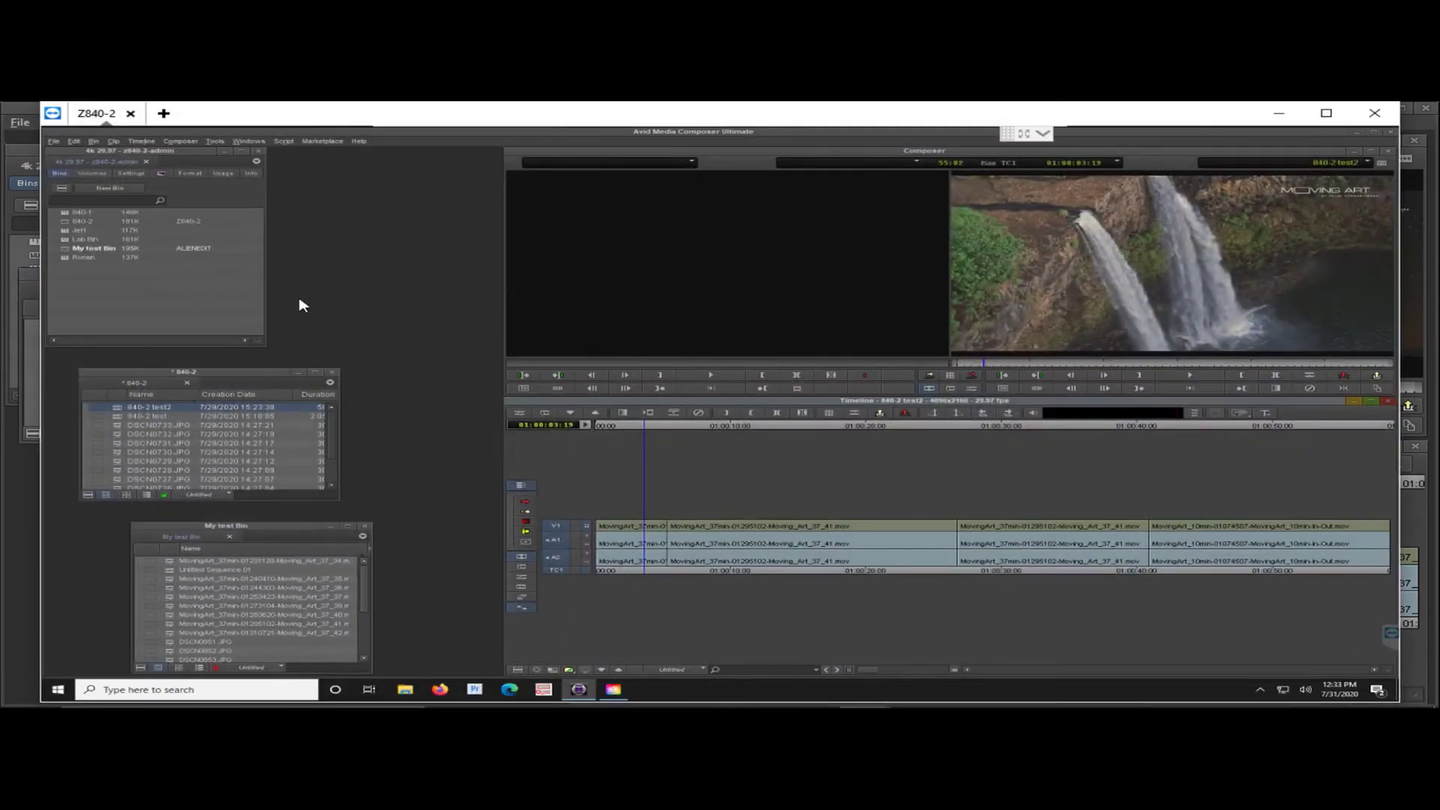
left_click(207, 250)
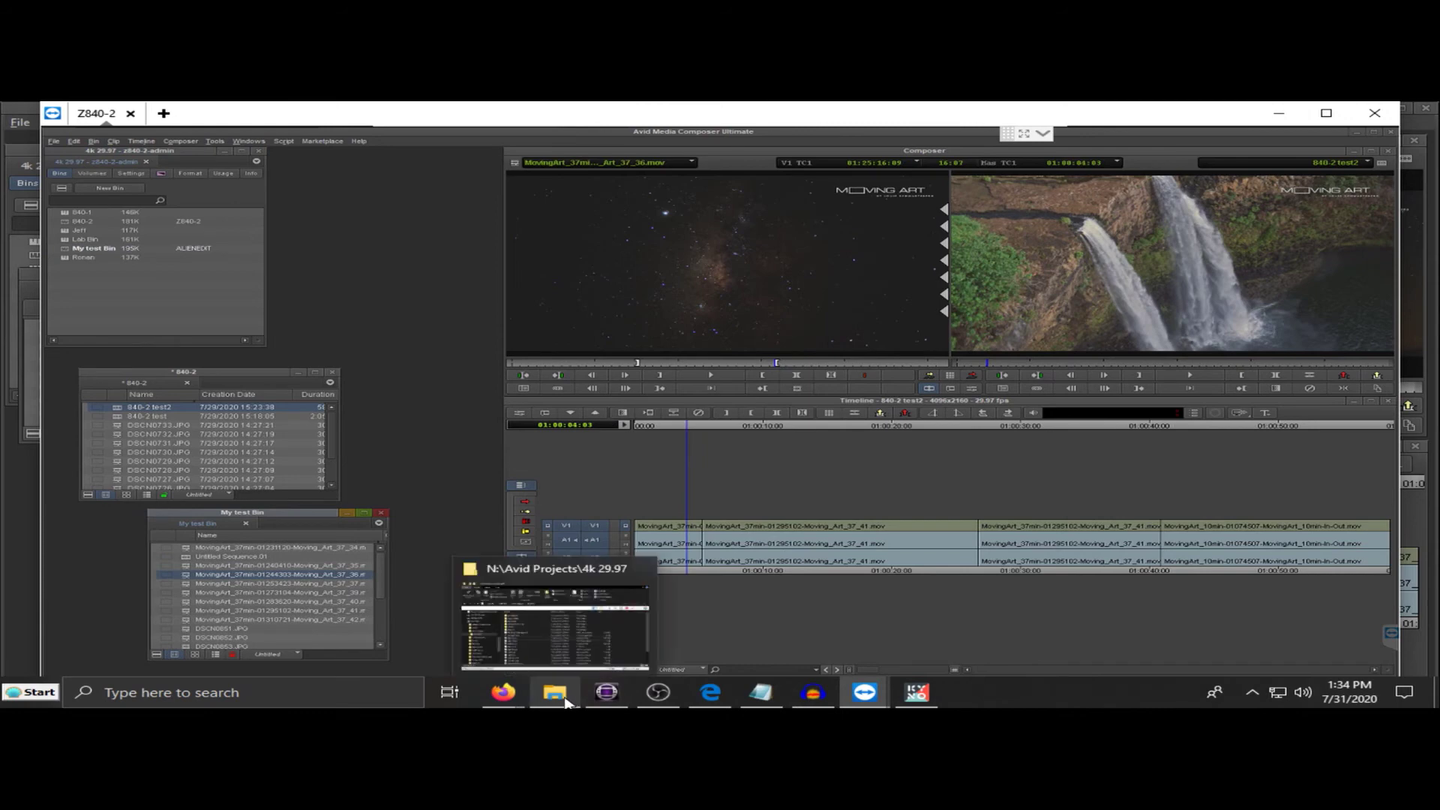
left_click(564, 700)
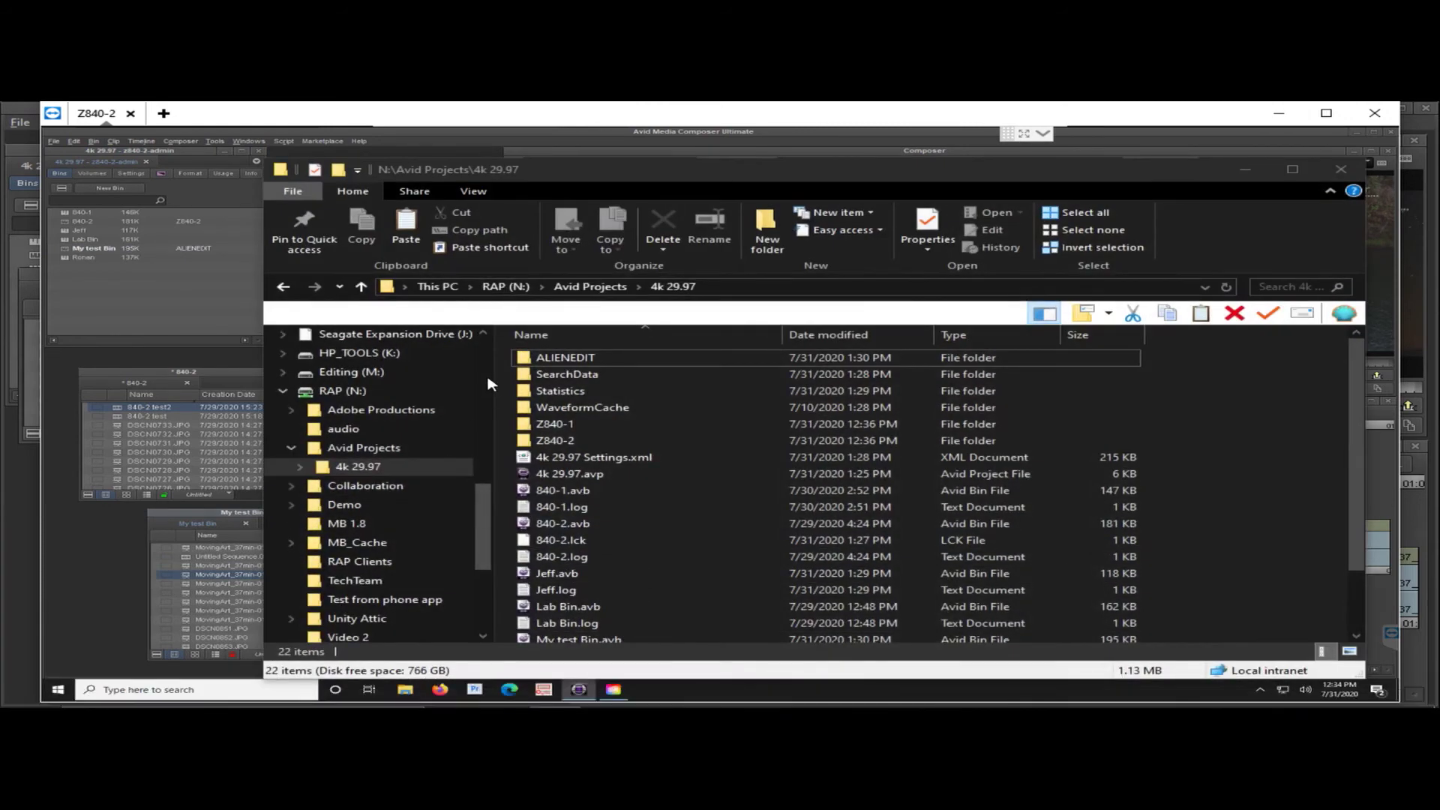
left_click(590, 287)
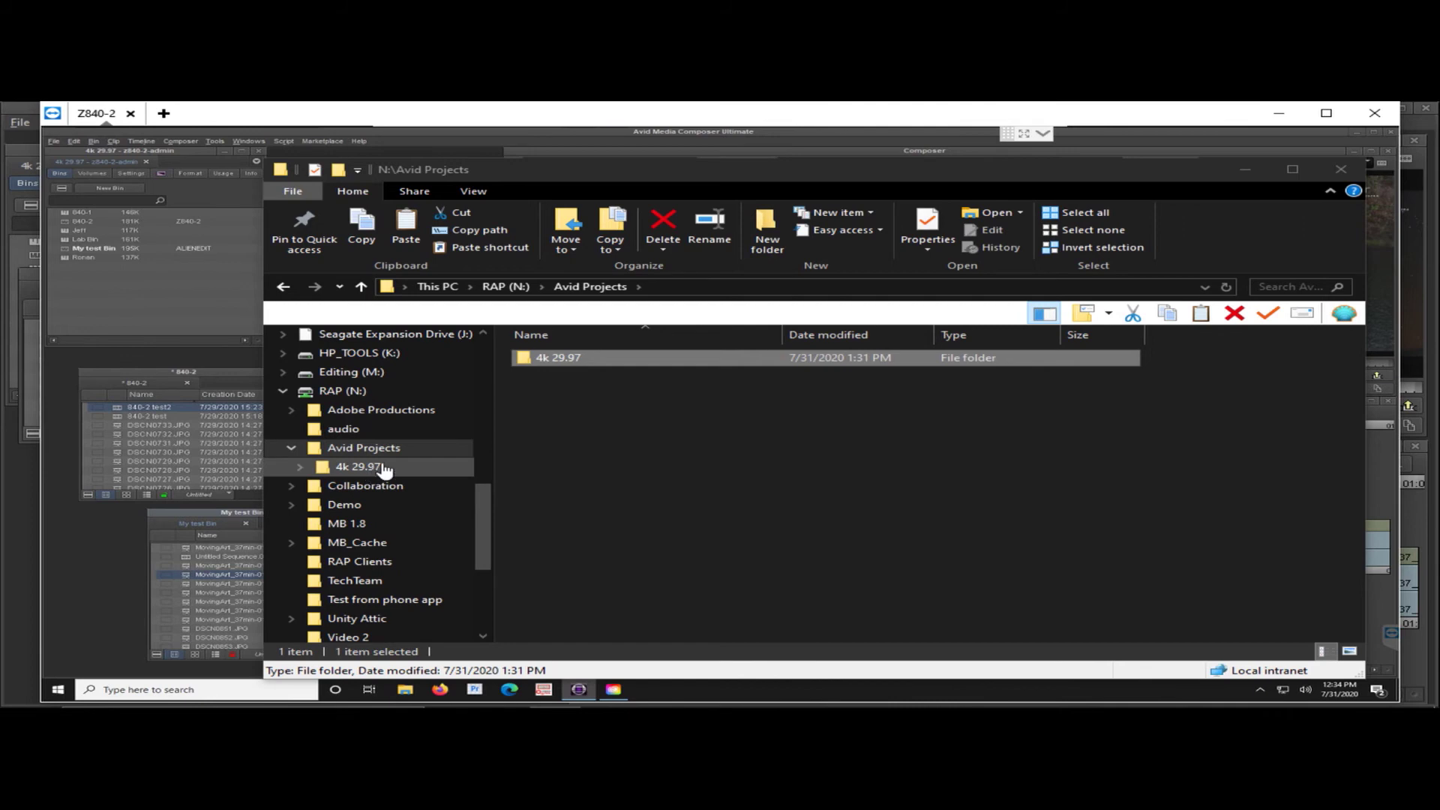
left_click(558, 361)
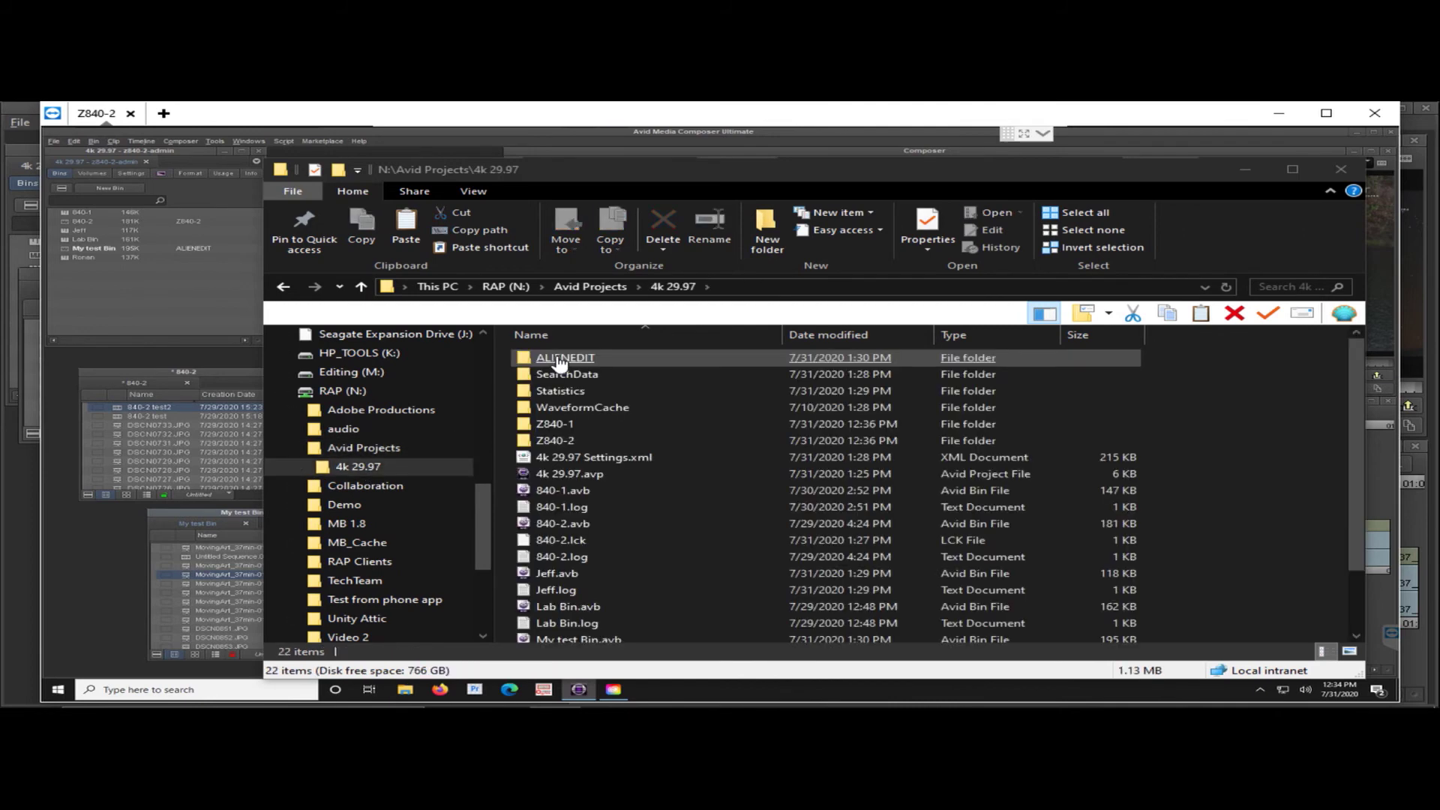
left_click(658, 567)
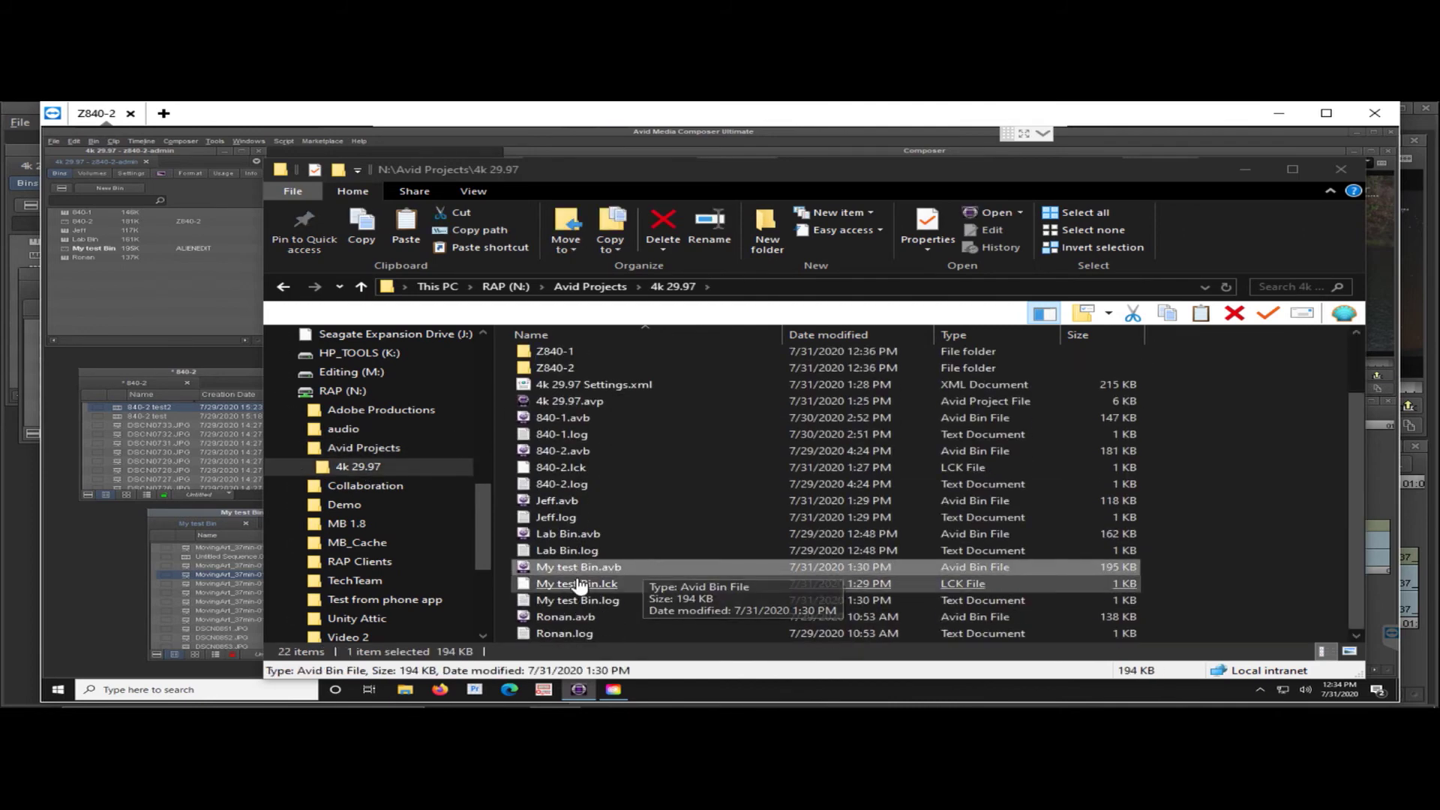
mouse_move(889, 702)
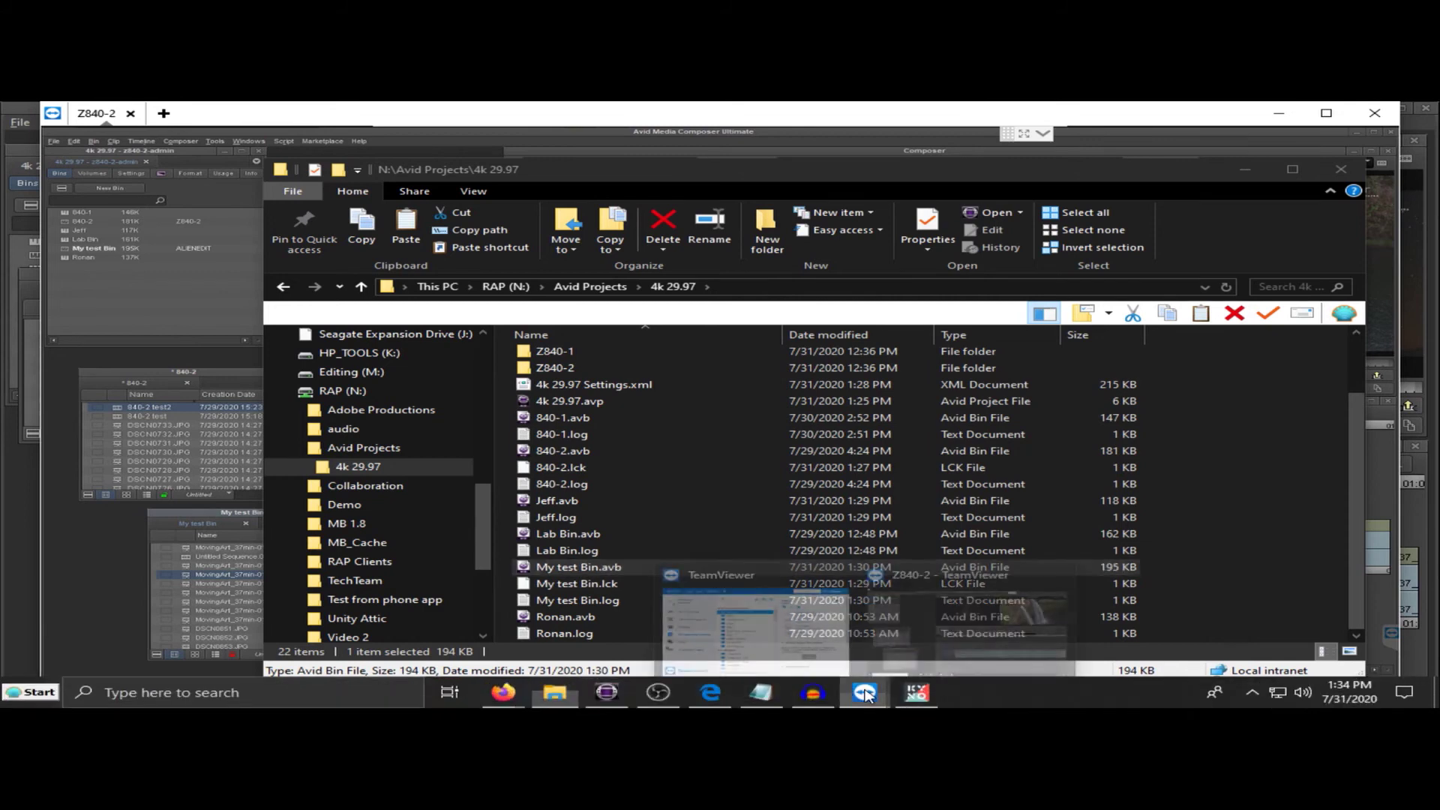
left_click(1024, 576)
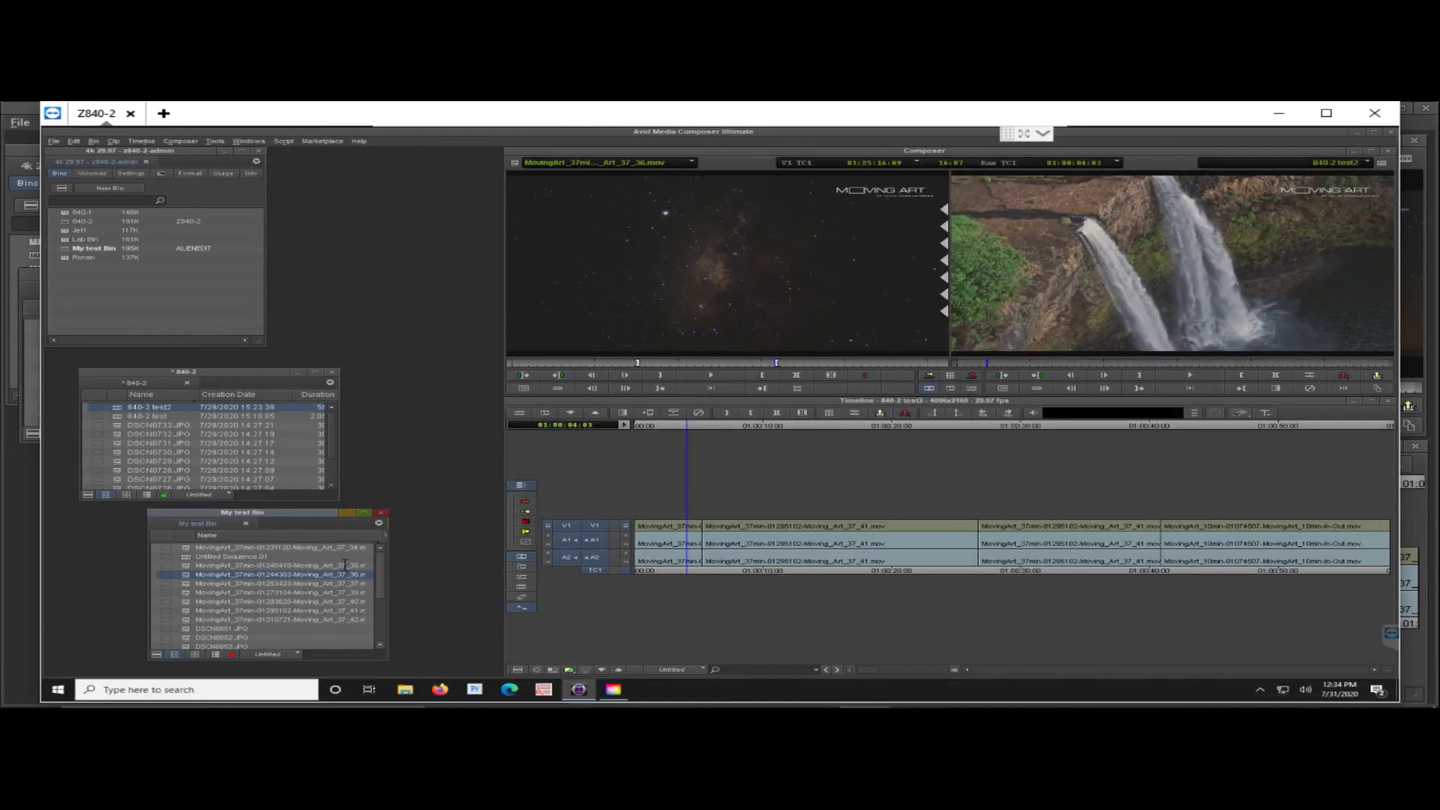
- In a new Explorer window, open Avid Projects > 4k 29.97 on the test (N:) drive
left_click(405, 690)
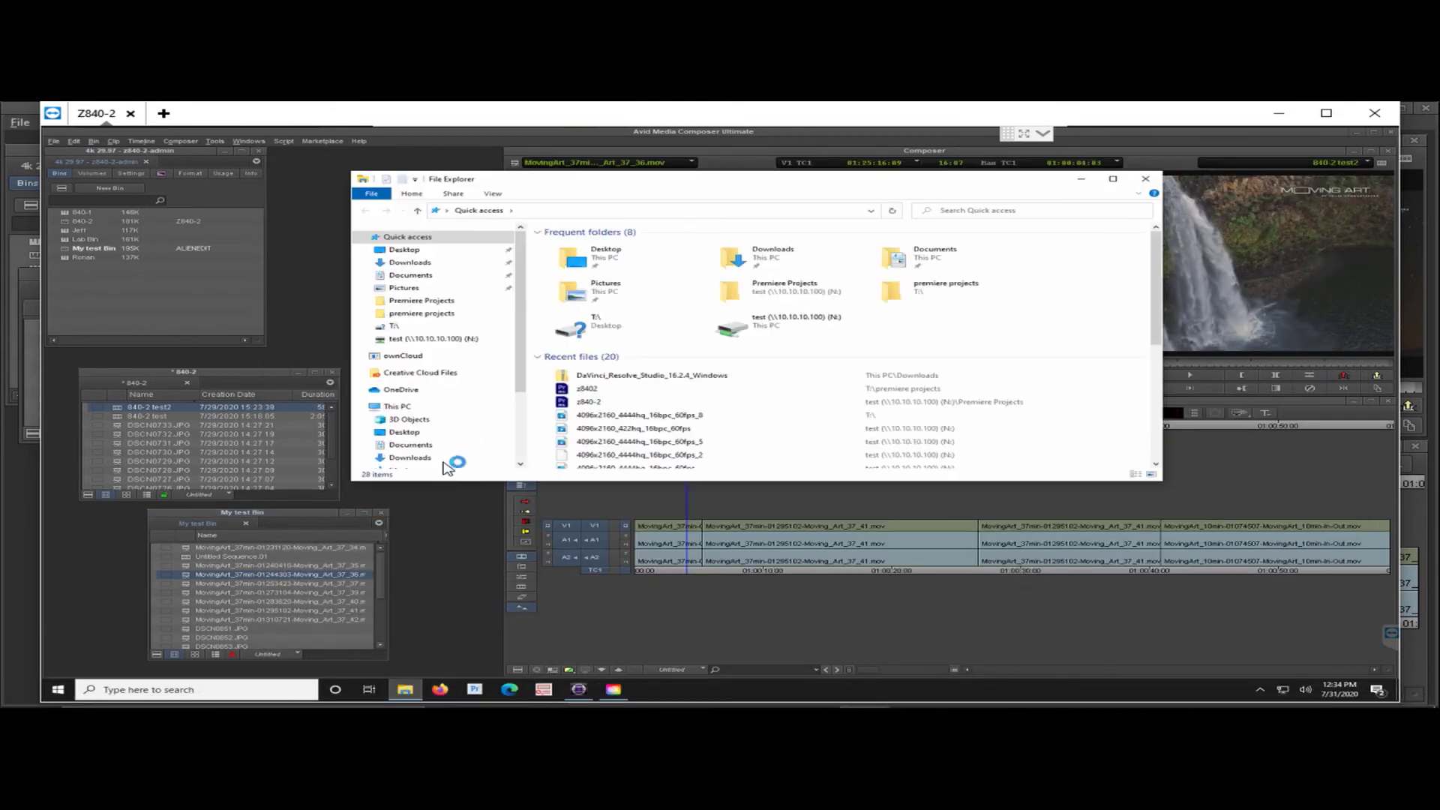
scroll(516, 405, "down", 3)
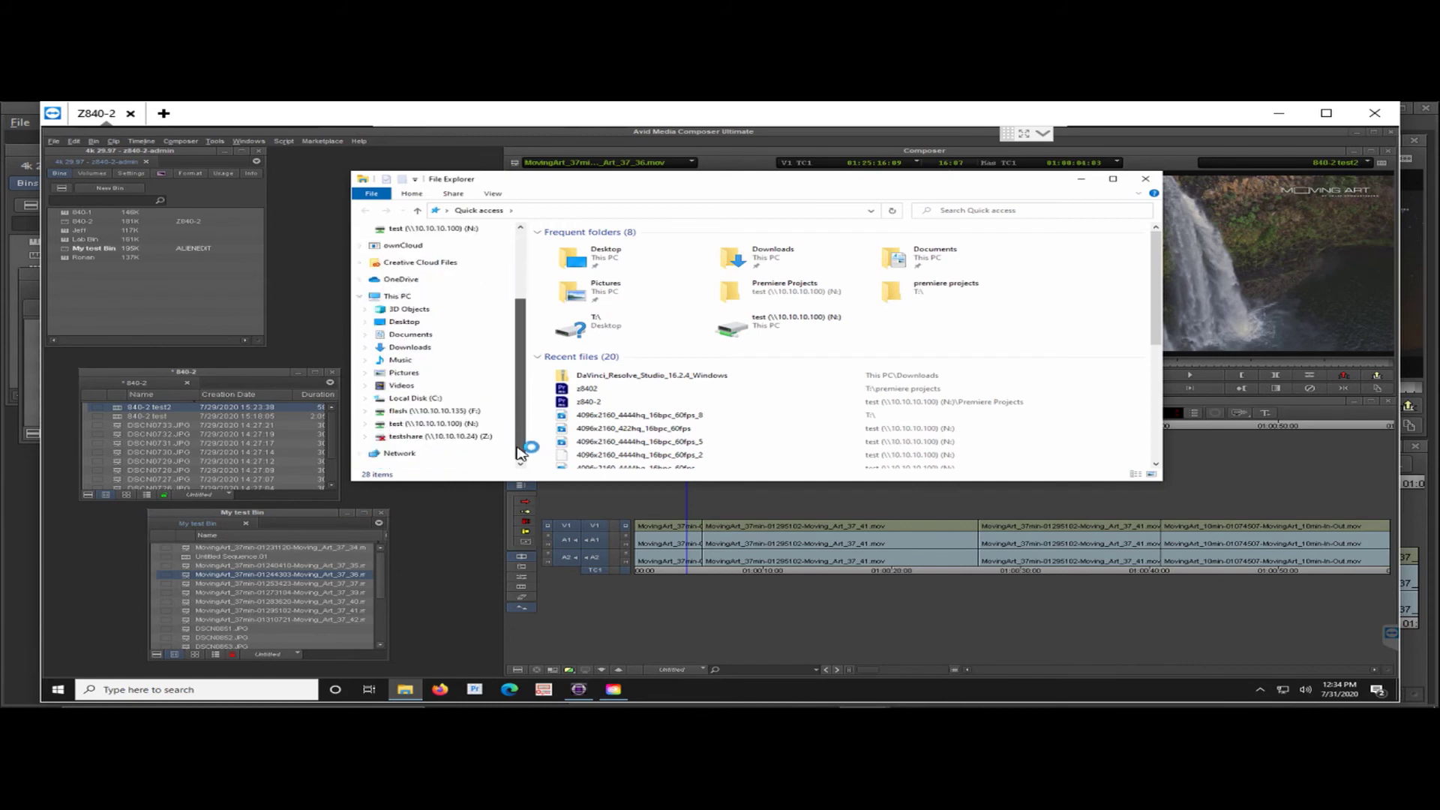
left_click(391, 424)
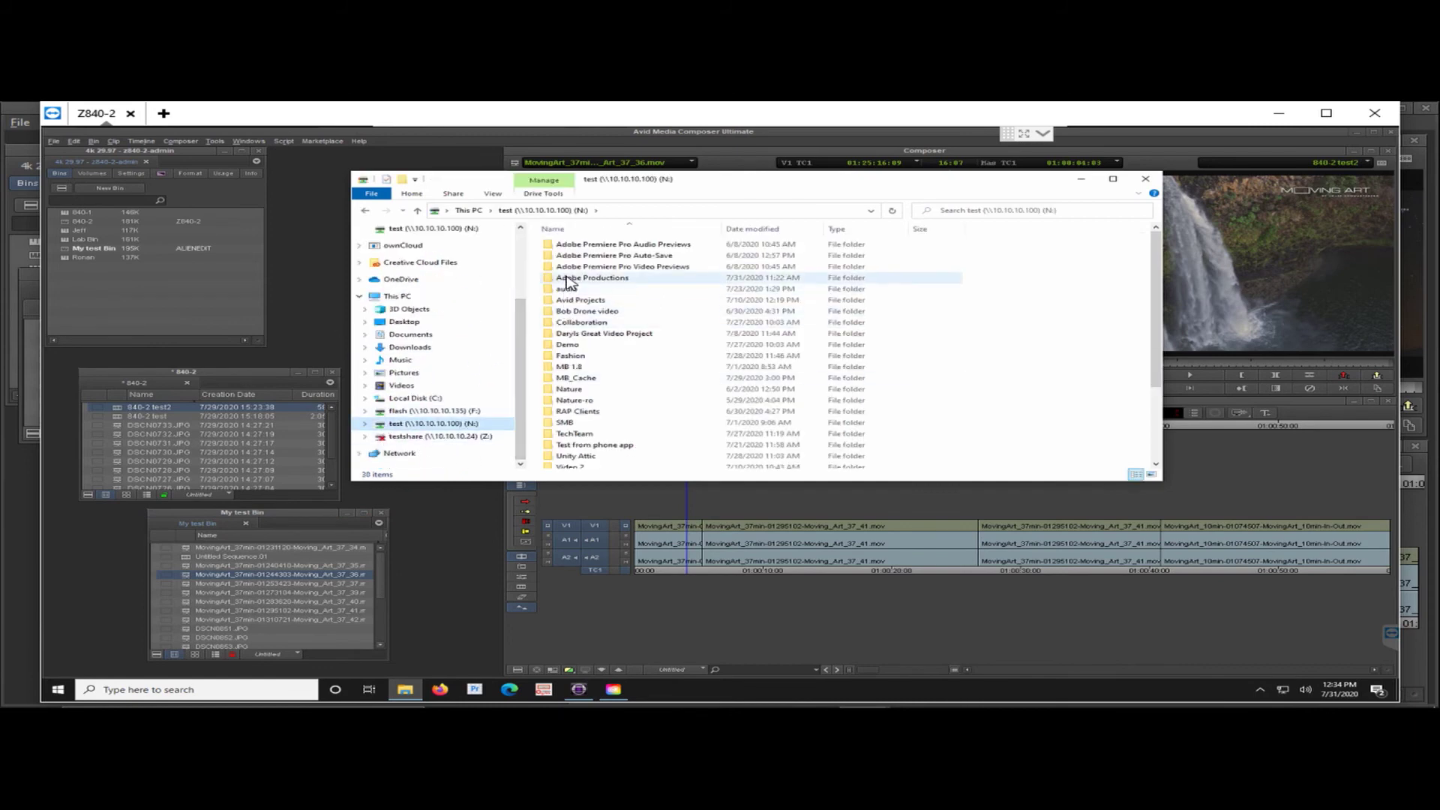
left_click(576, 302)
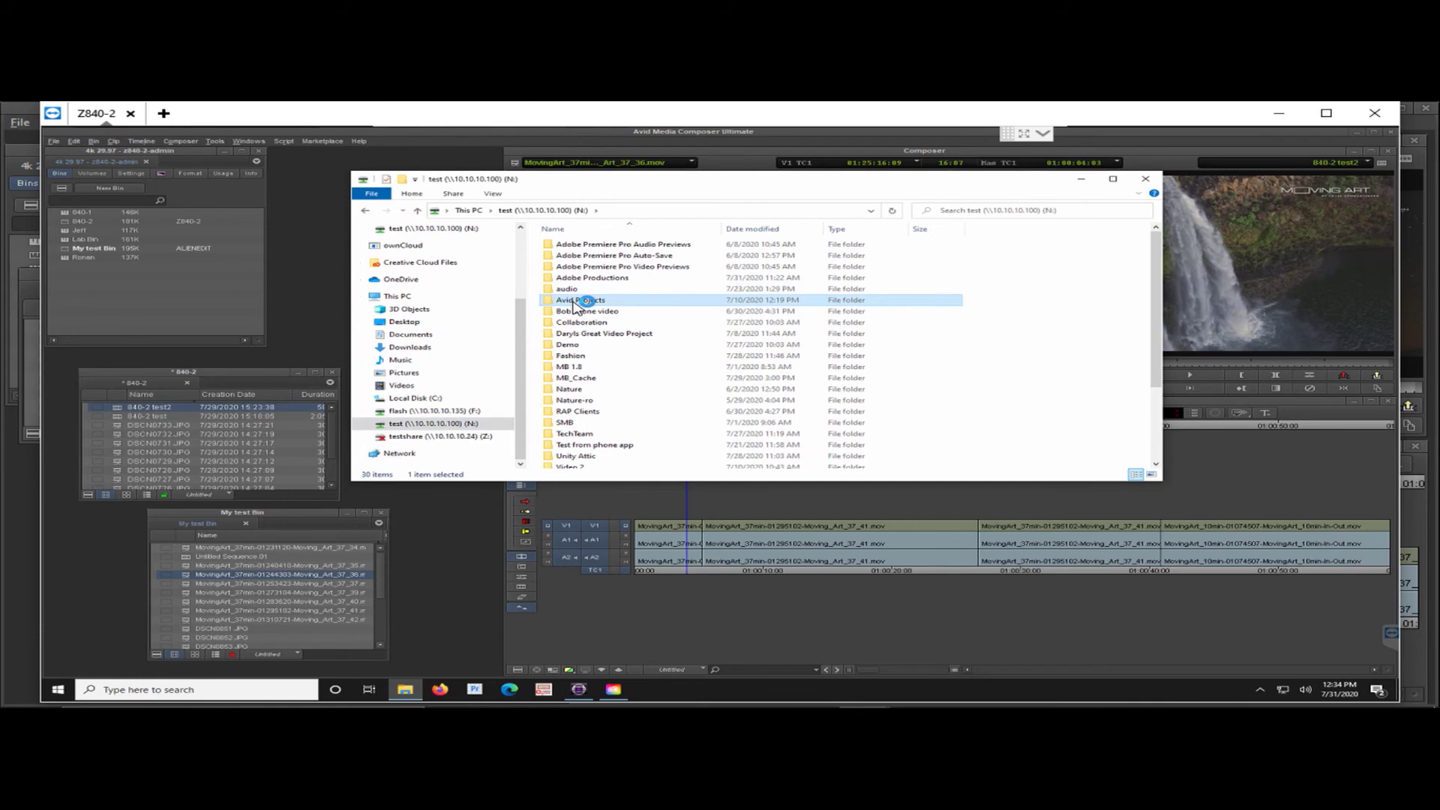
double_click(575, 303)
left_click(585, 249)
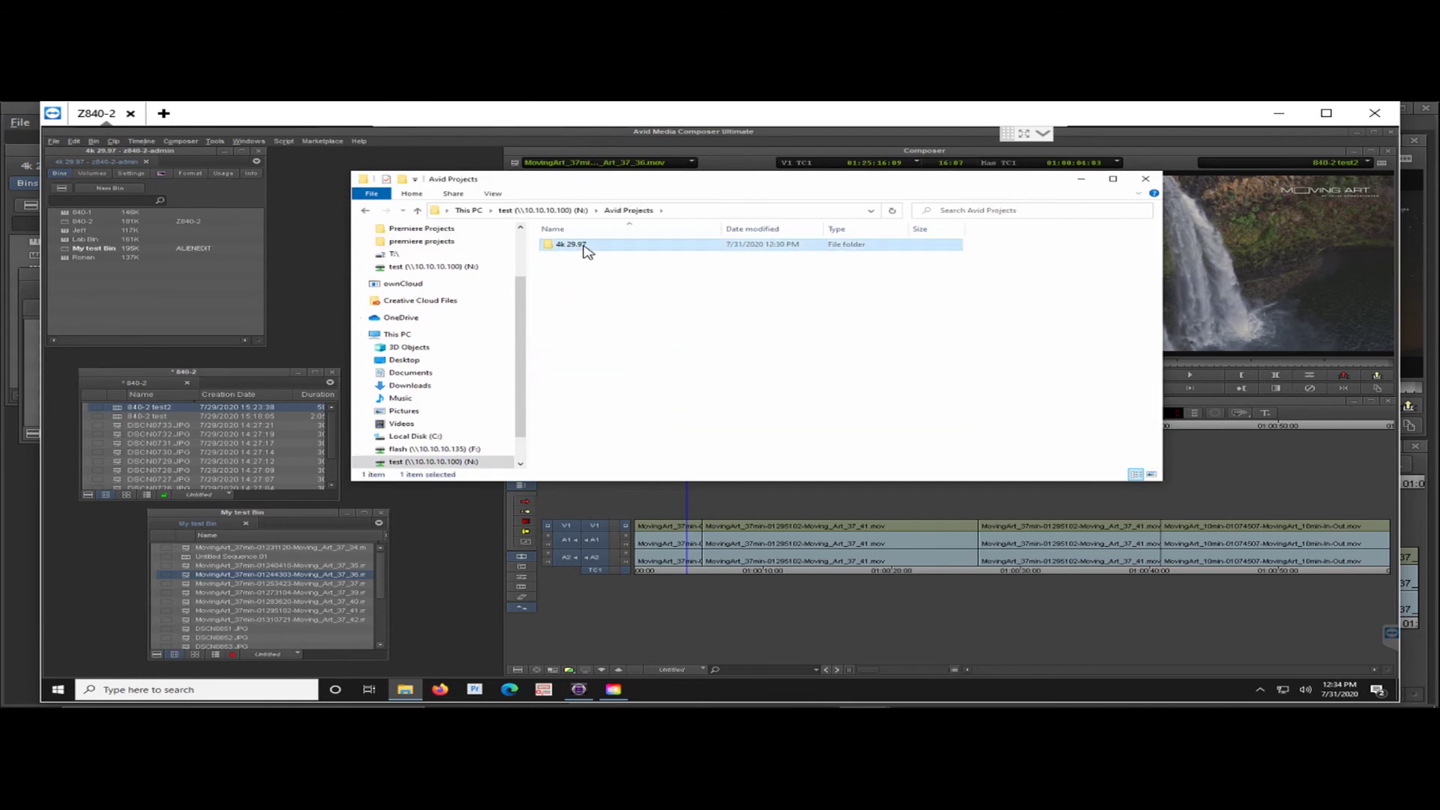
double_click(584, 247)
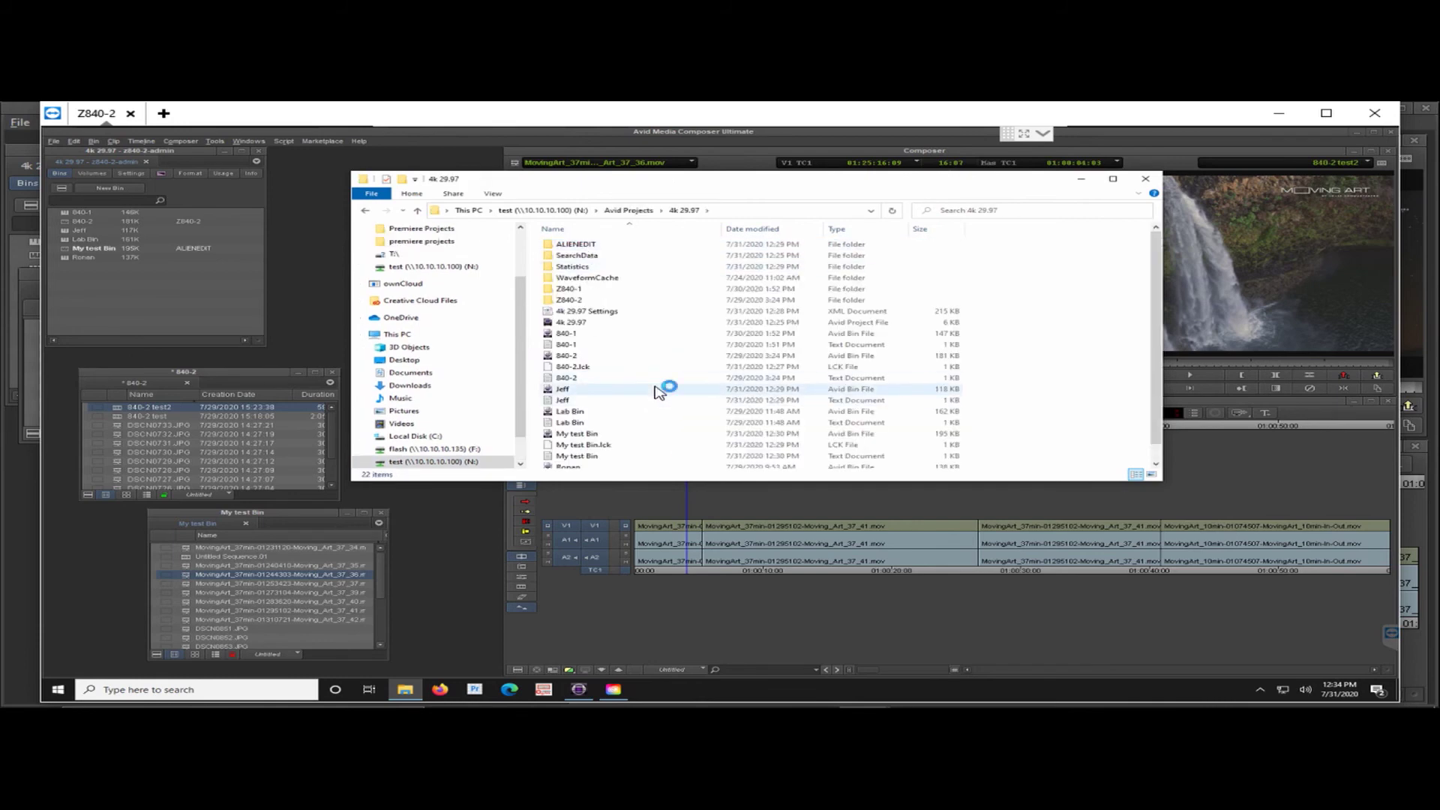
- Switch to the flash (F:) drive and open its Avid MediaFiles folder
left_click(431, 450)
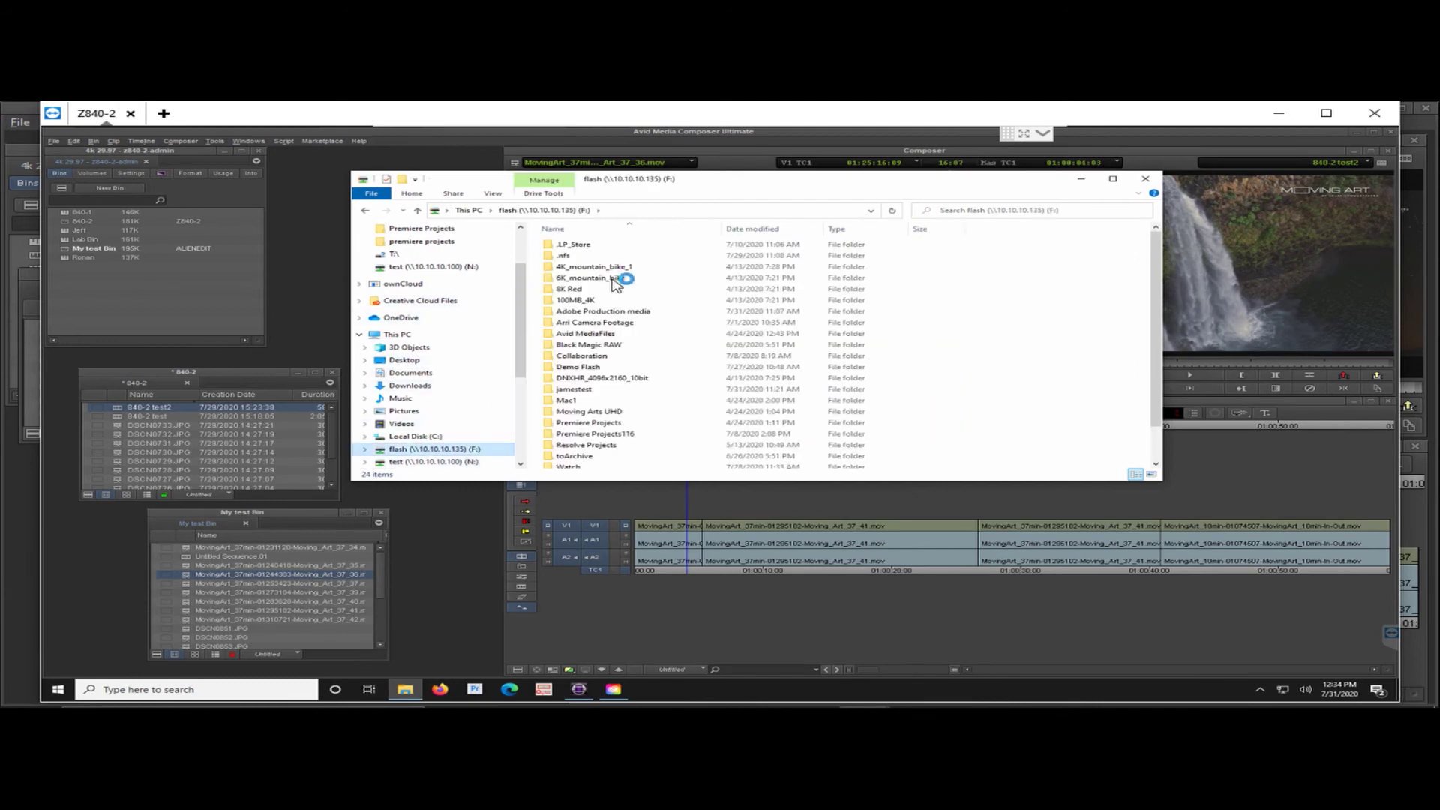
double_click(608, 336)
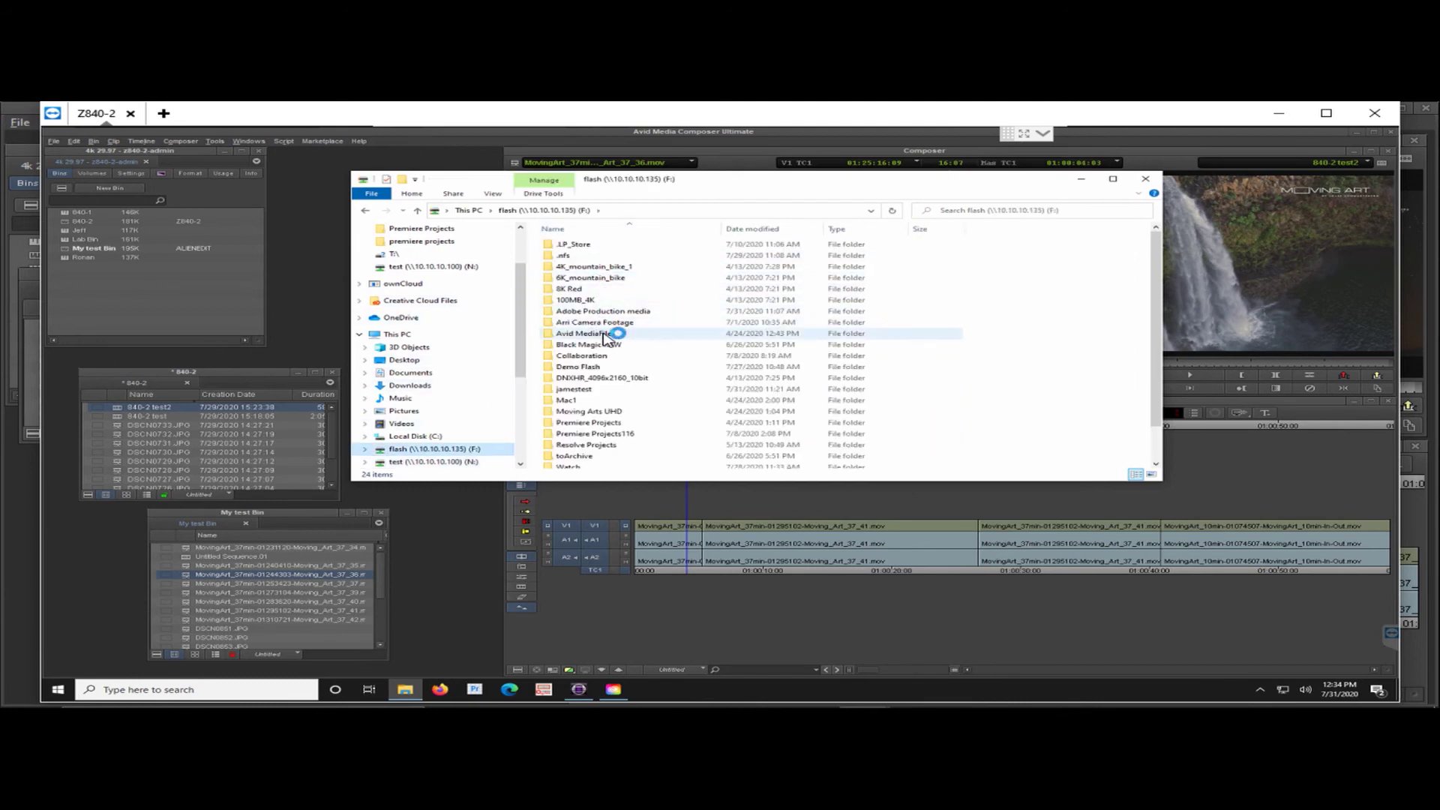
left_click(606, 337)
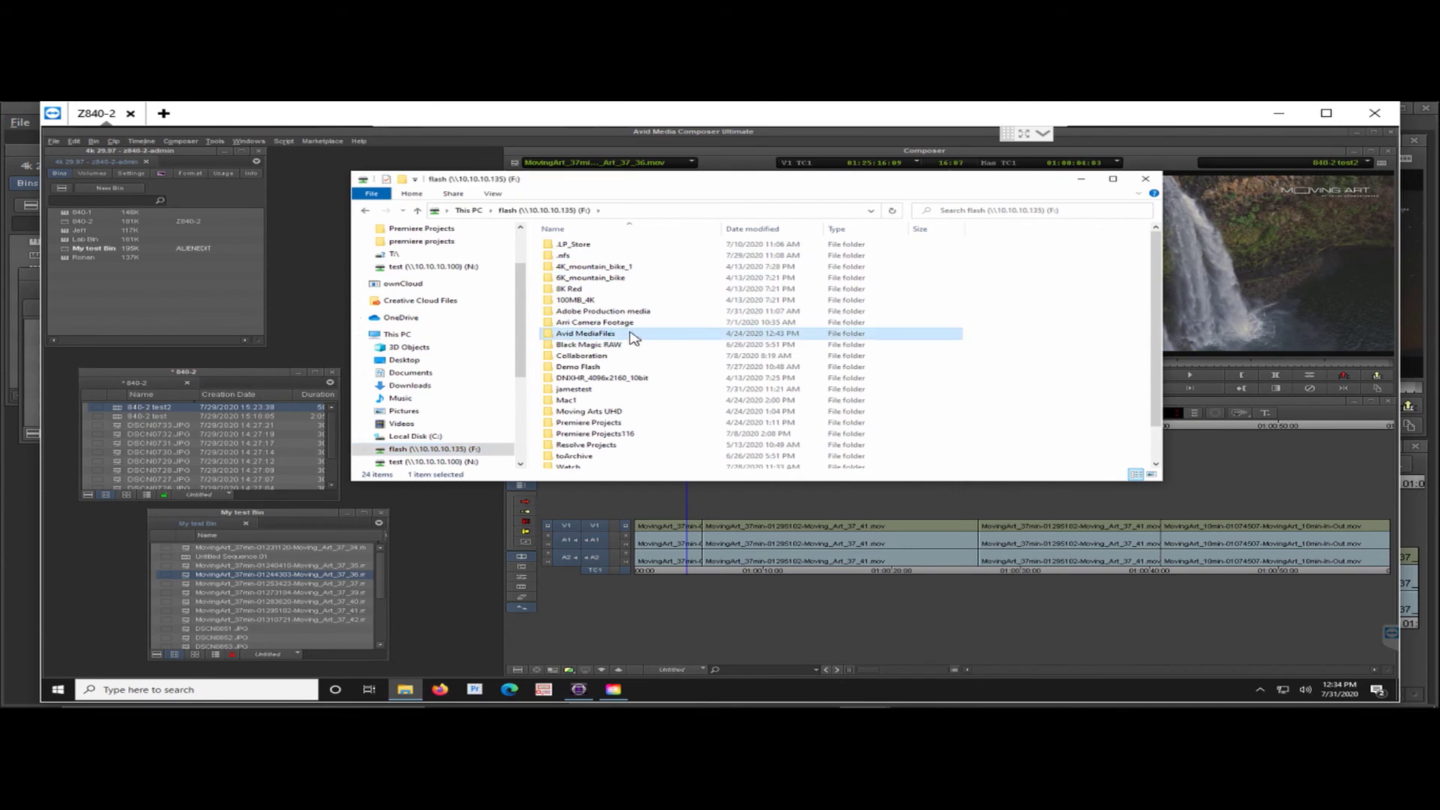
left_click(1251, 693)
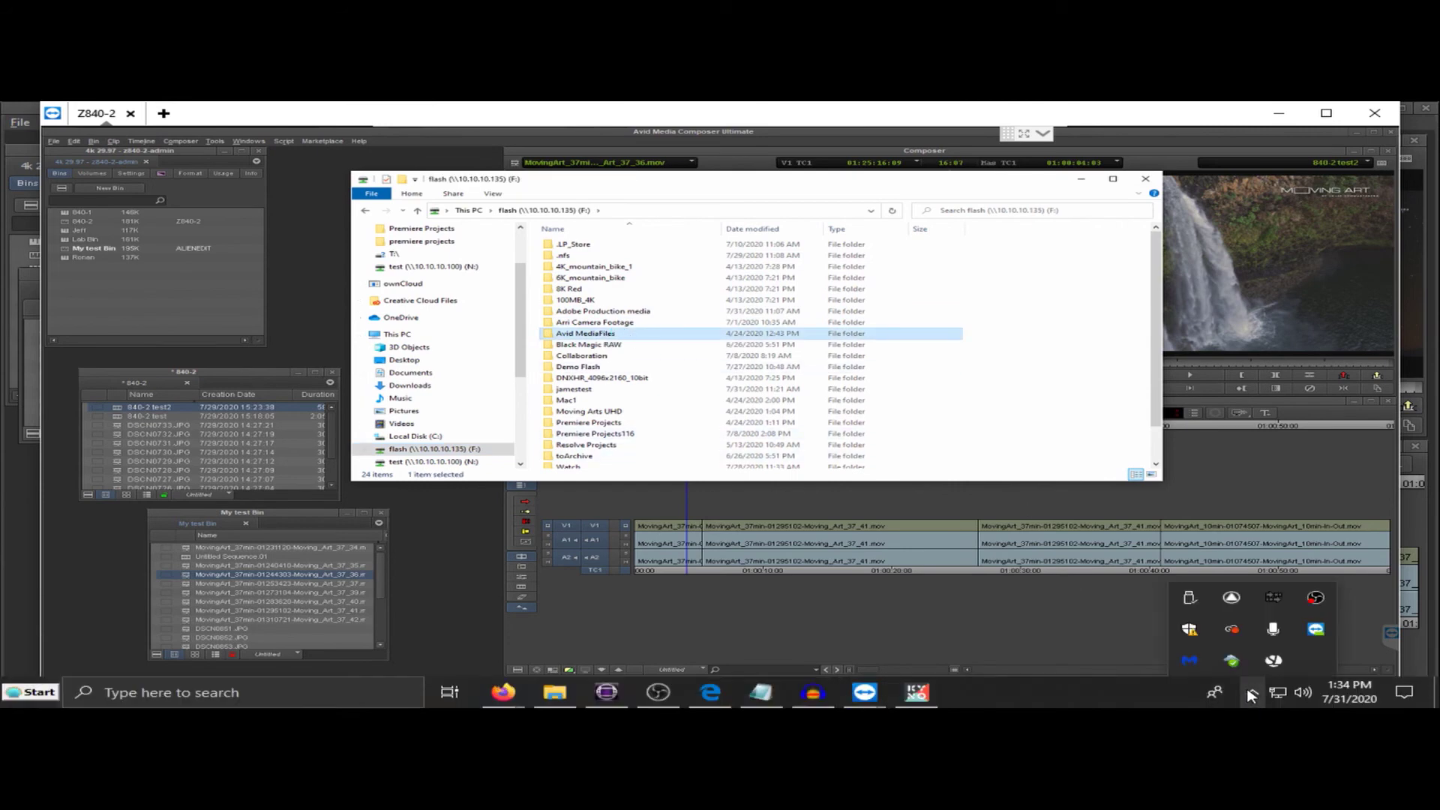
- Open the RAP sync window, expand the flash share, then close RAP and Explorer
left_click(1232, 660)
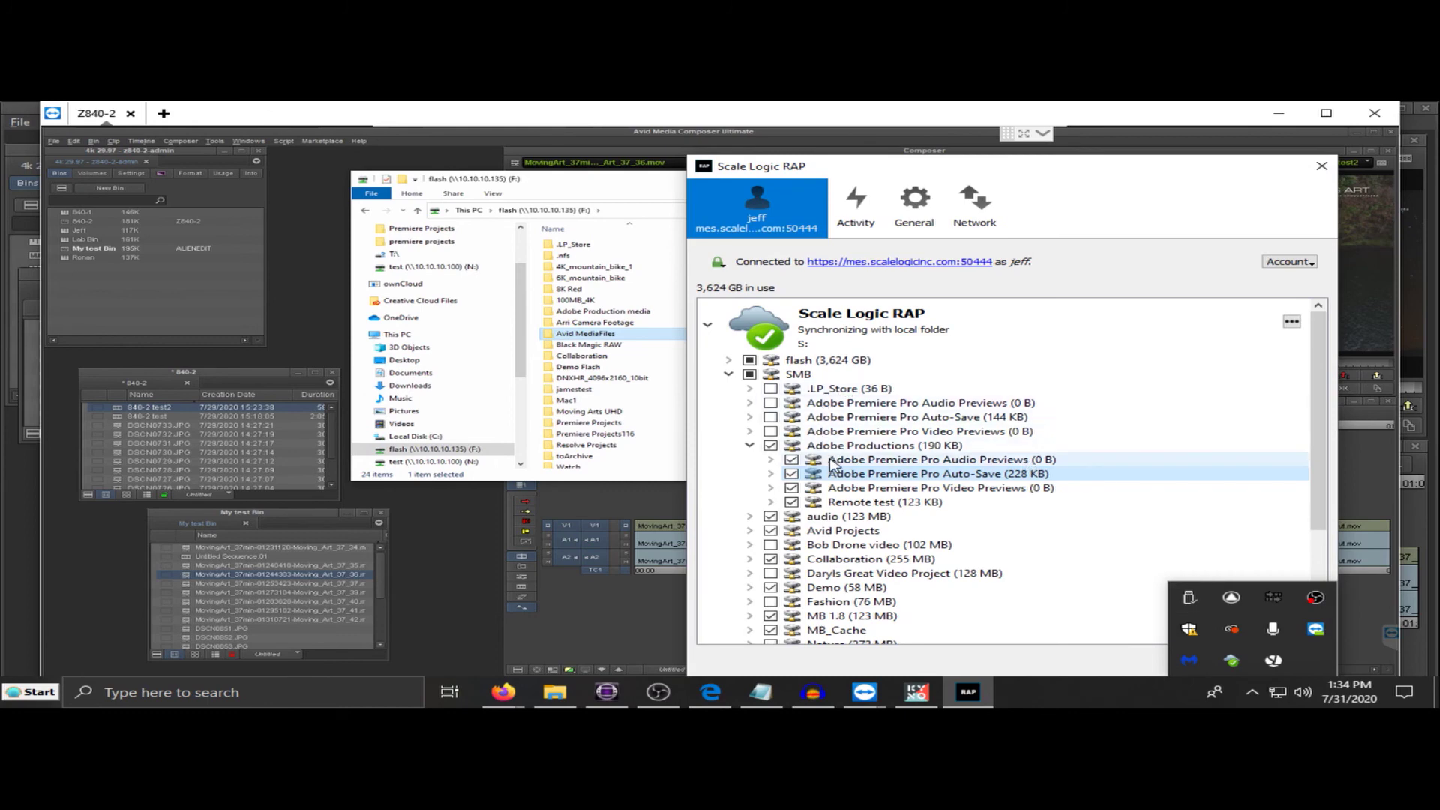
left_click(729, 360)
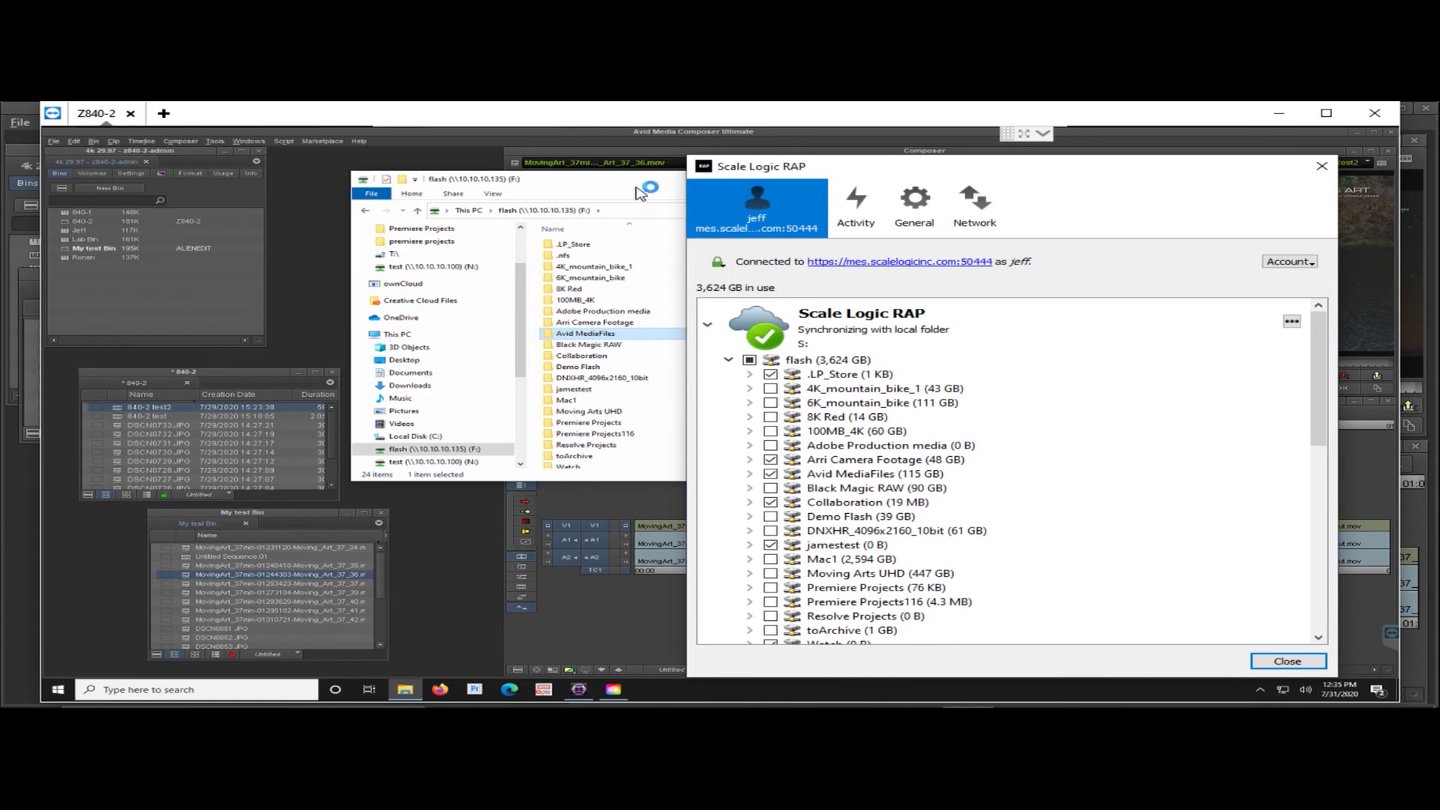
left_click(1322, 168)
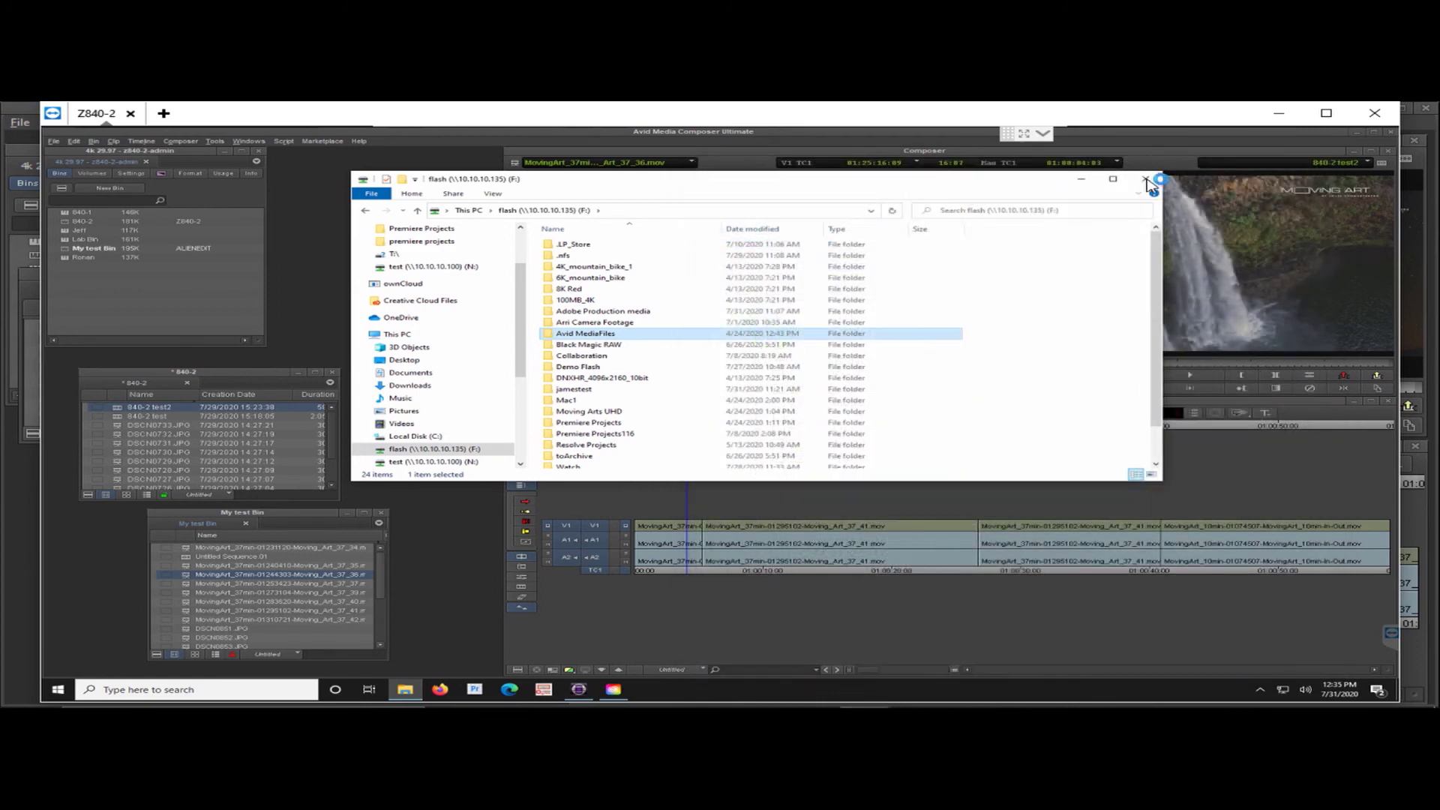
left_click(1148, 182)
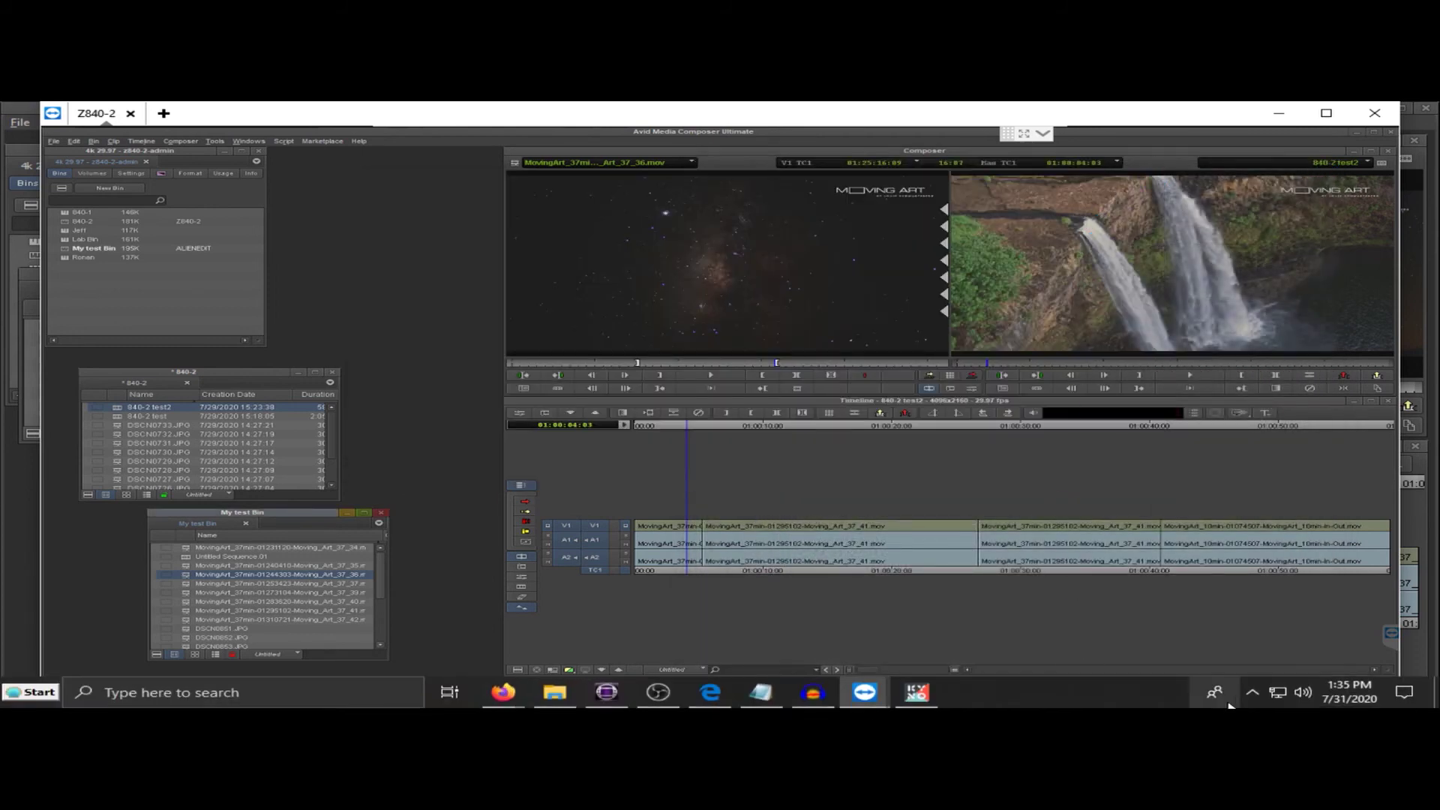
- Reopen the RAP sync window from the tray and move it further left
left_click(1254, 696)
left_click(1232, 660)
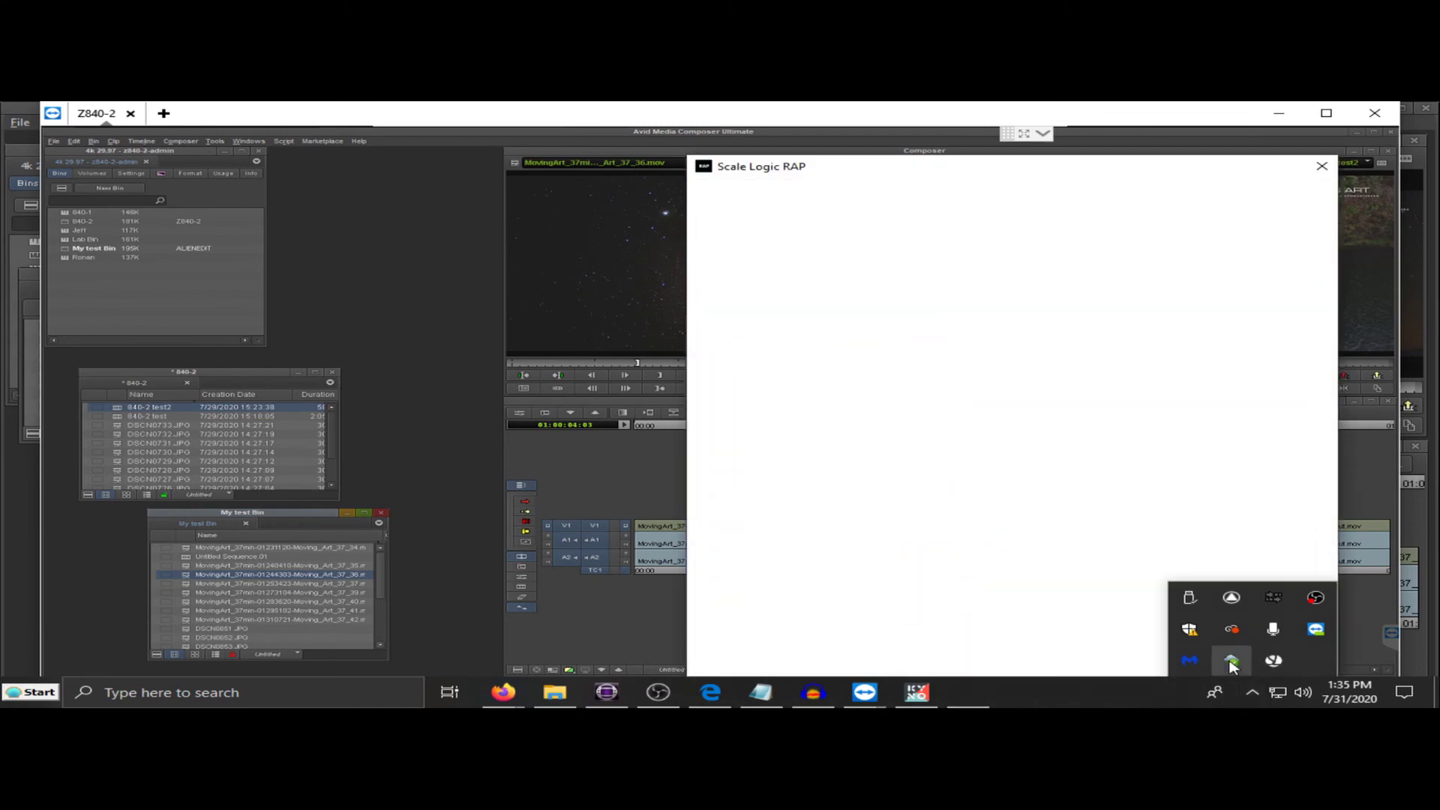
left_click_drag(1072, 166, 970, 159)
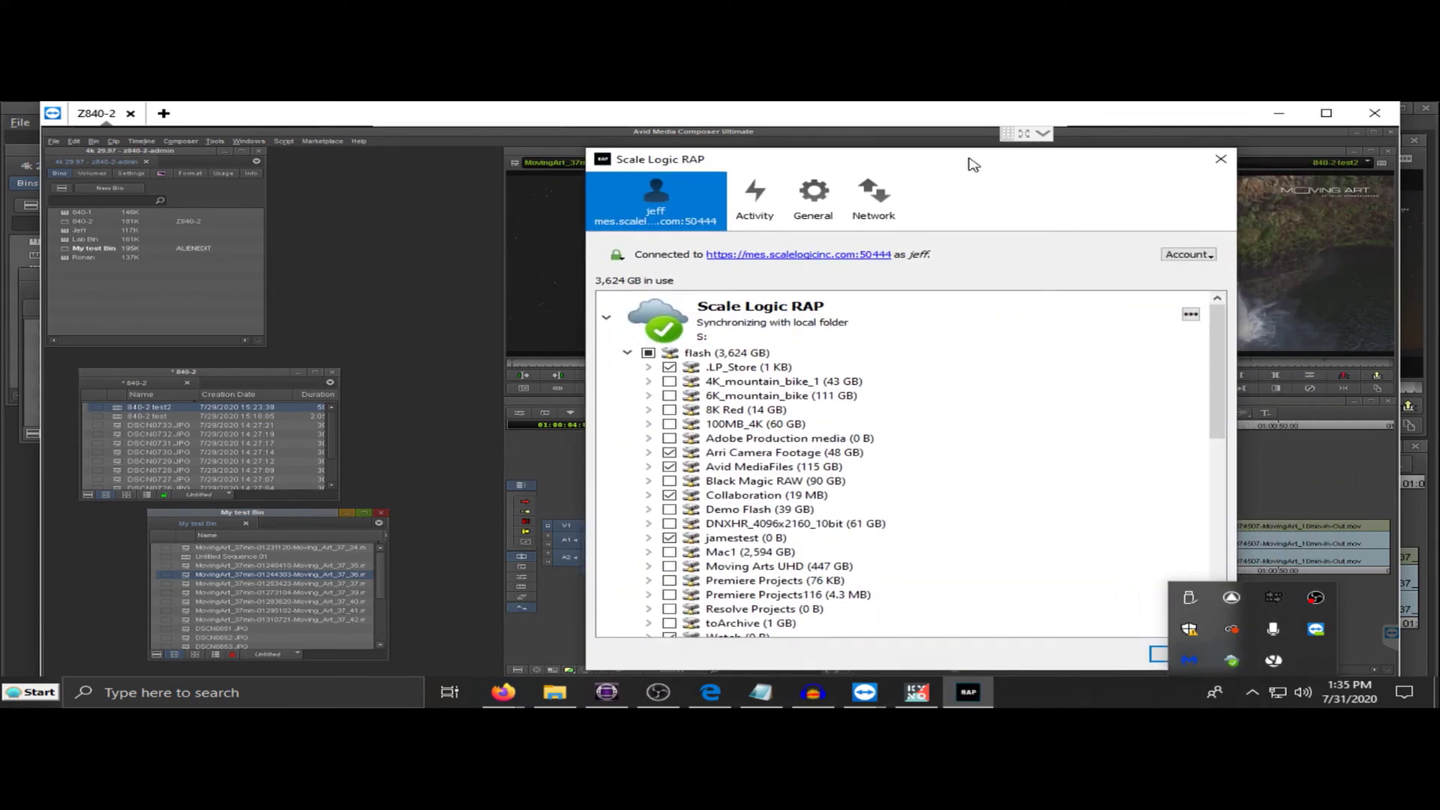
mouse_move(941, 319)
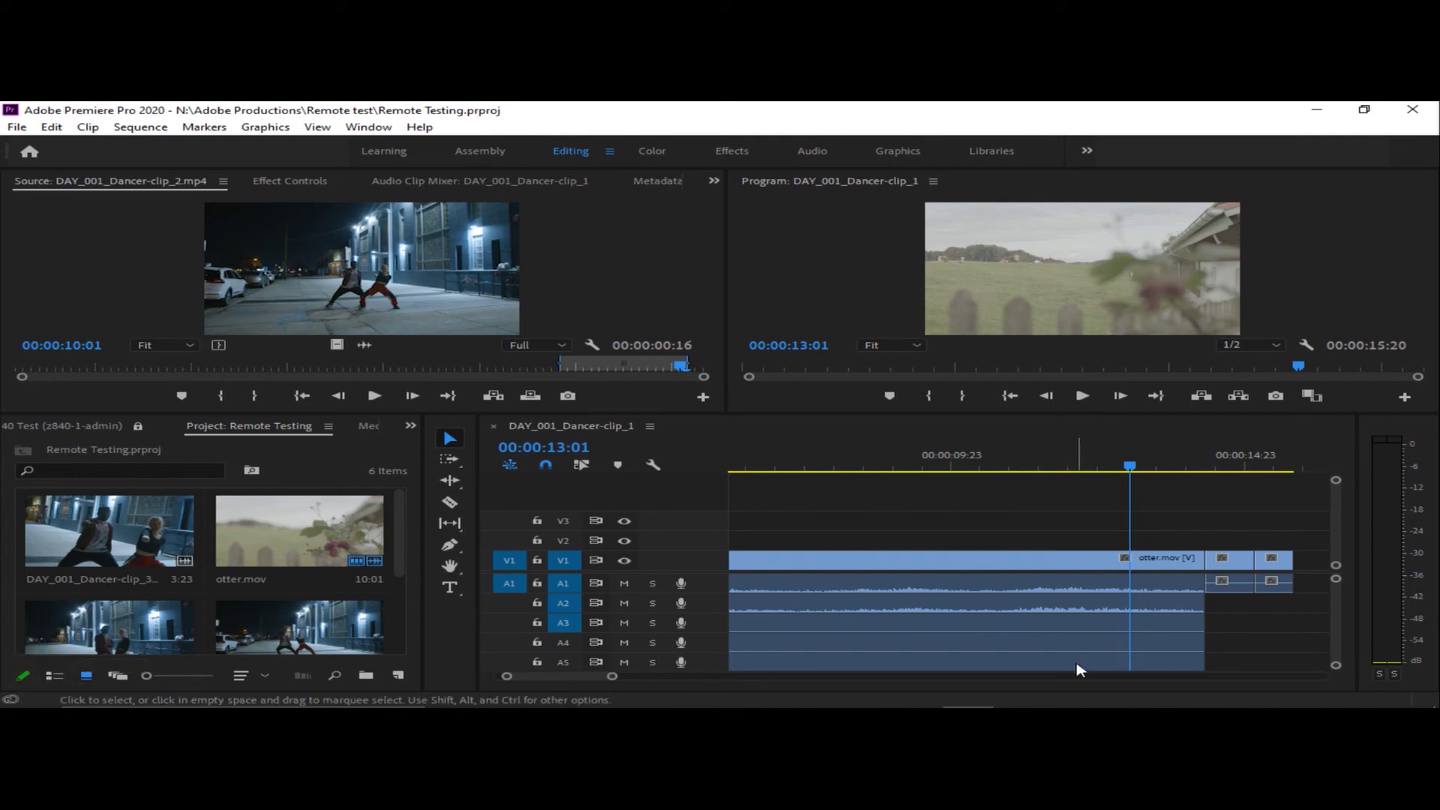
- View the remote Z840-1 session, then return to local Premiere's Remote Testing project
mouse_move(1055, 692)
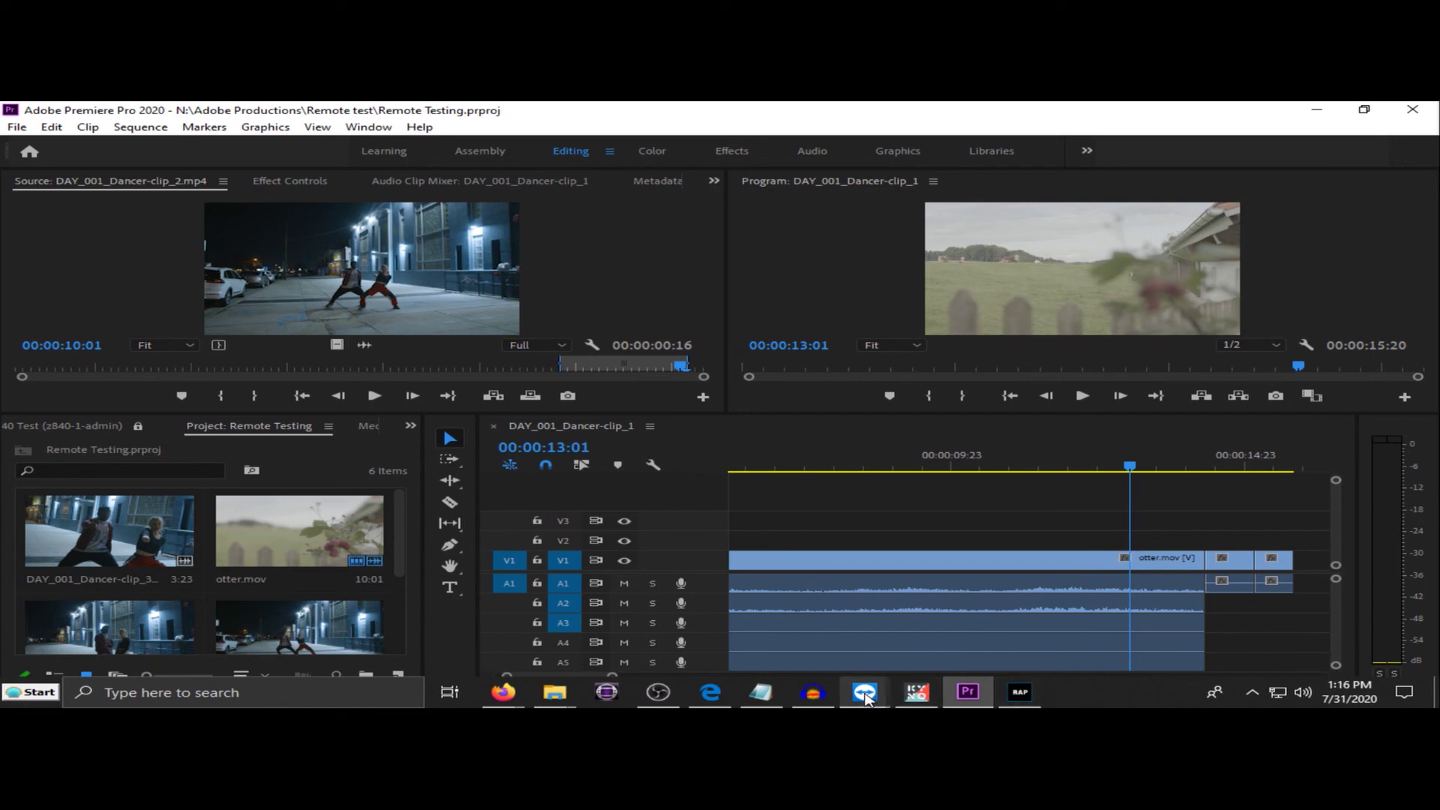
mouse_move(866, 698)
left_click(1022, 578)
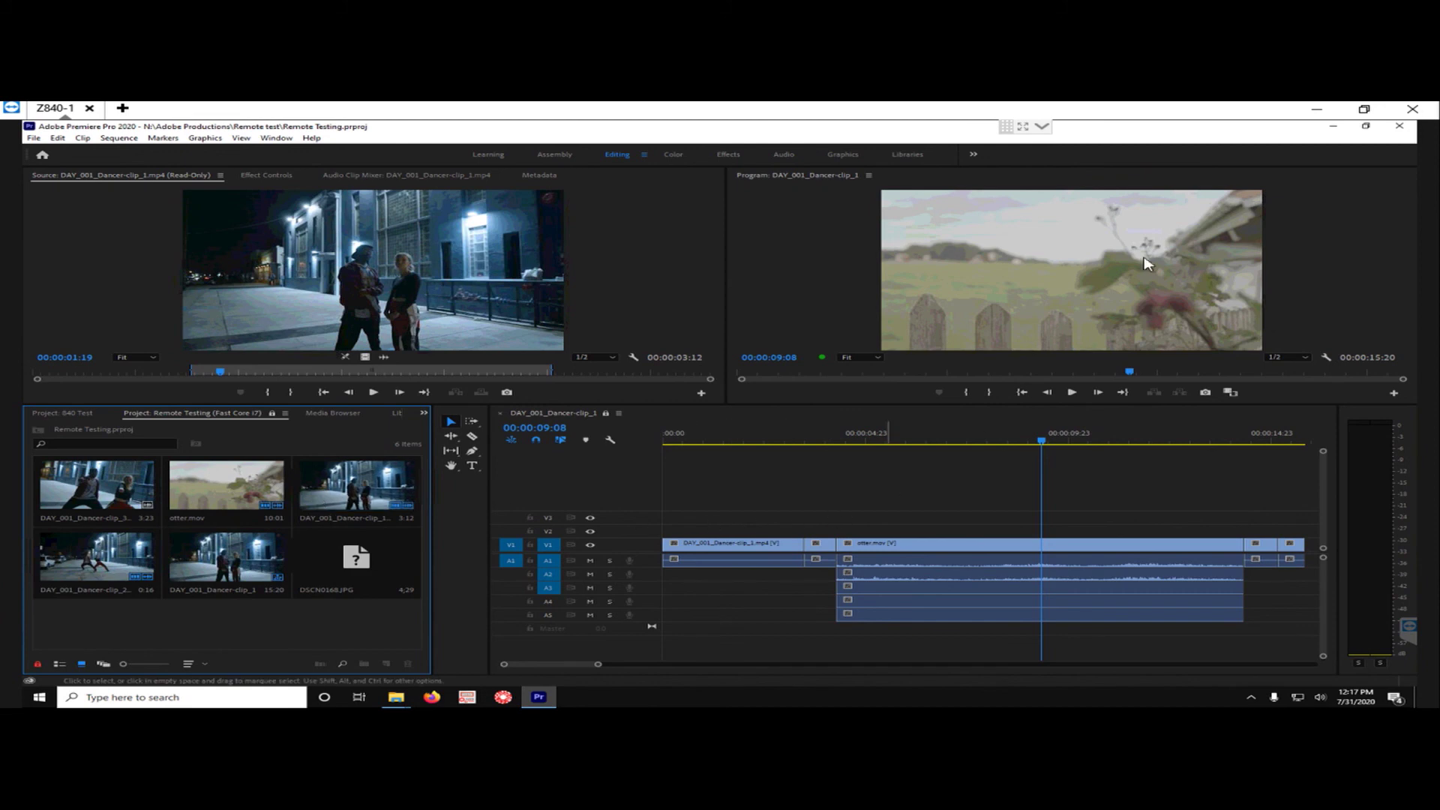
left_click(1316, 113)
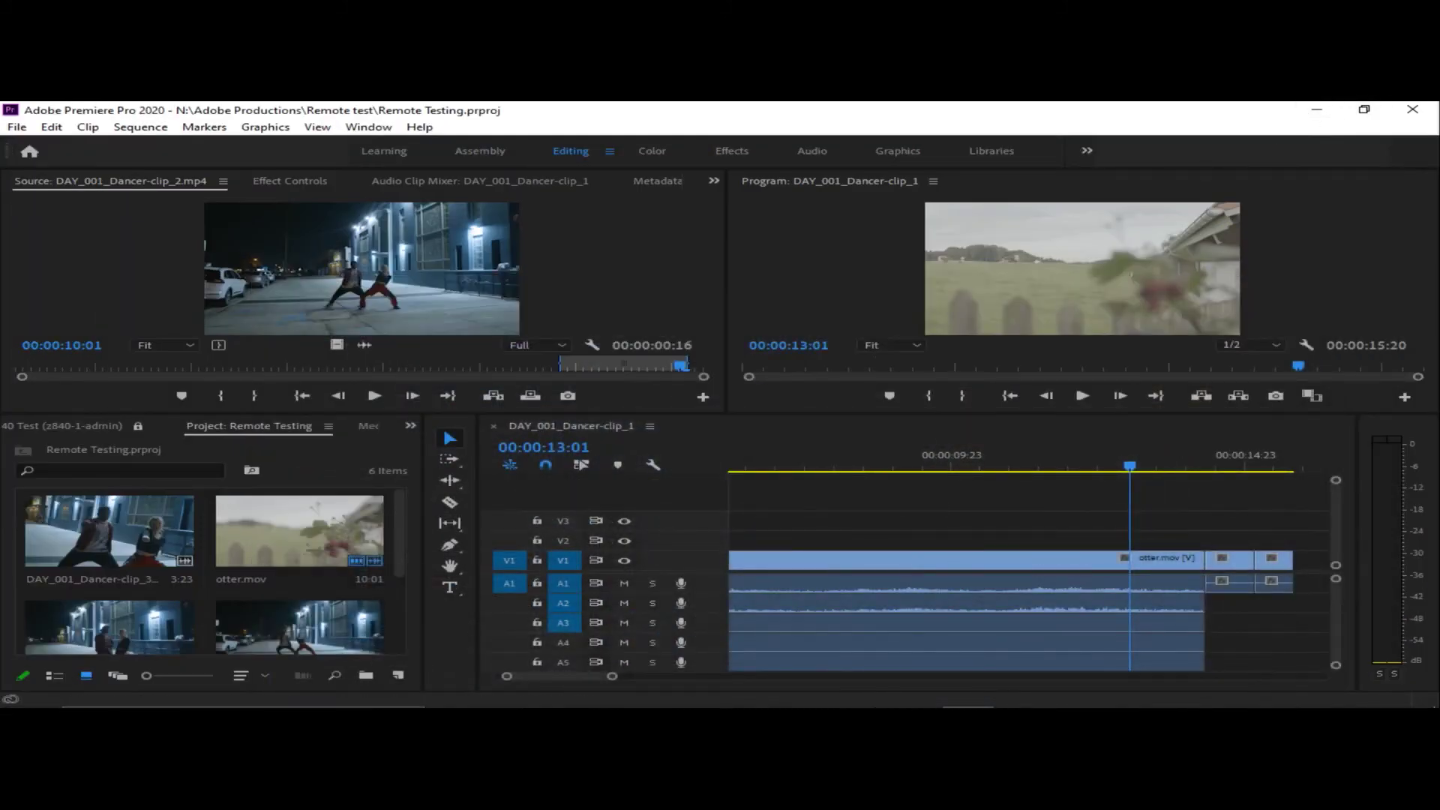
- Open the RAP sync window and expand Adobe Productions under SMB to show its four subfolders
left_click(1022, 694)
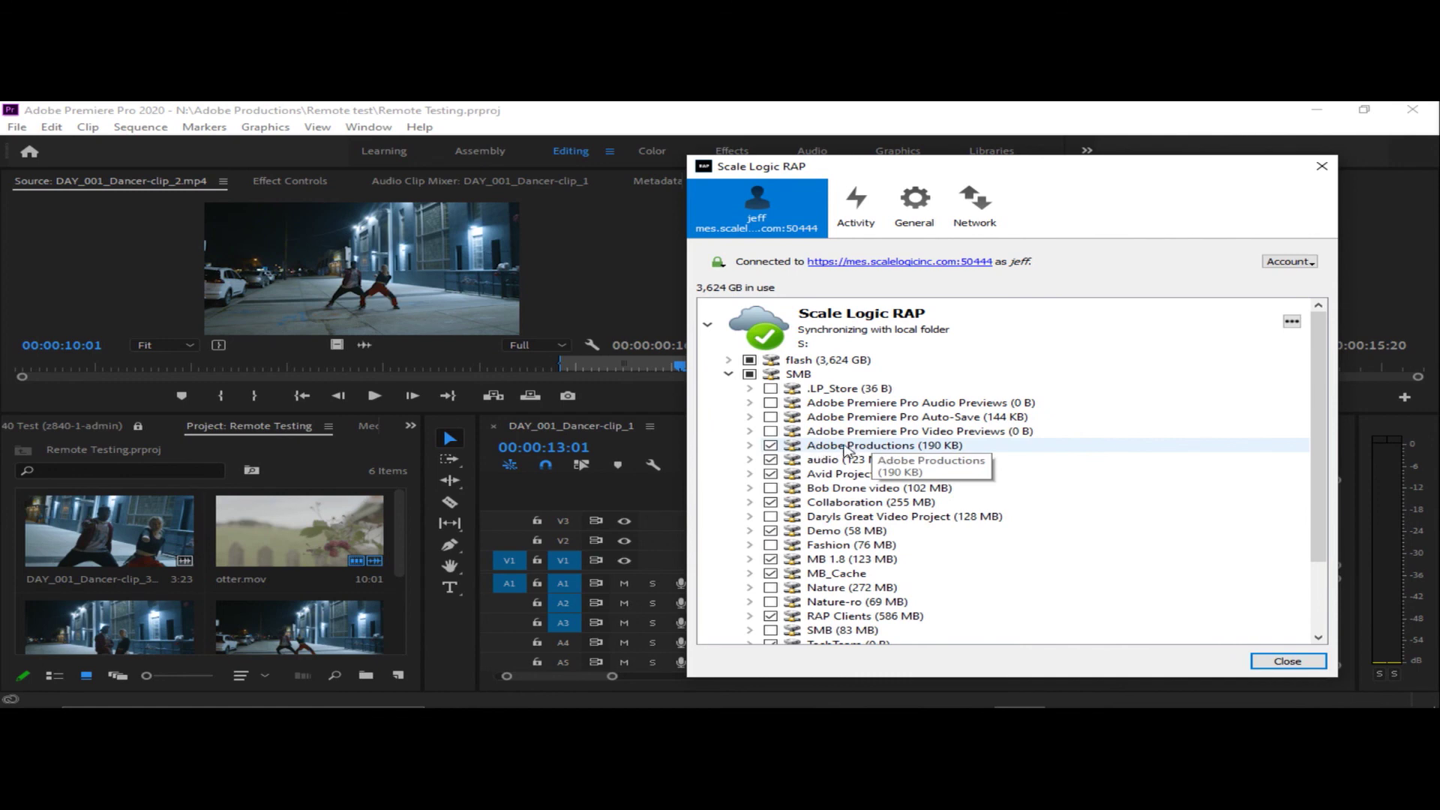
left_click(750, 446)
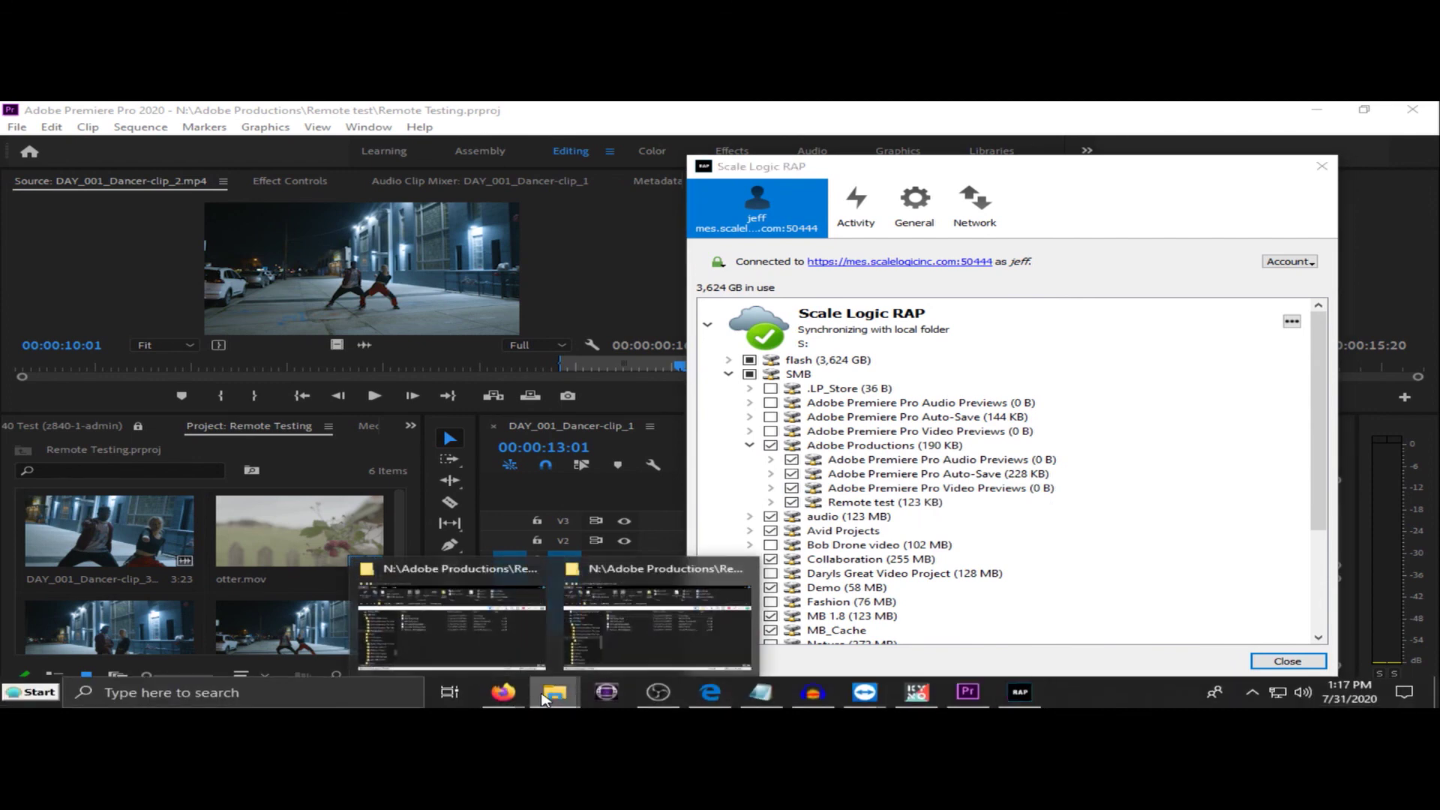
left_click(554, 692)
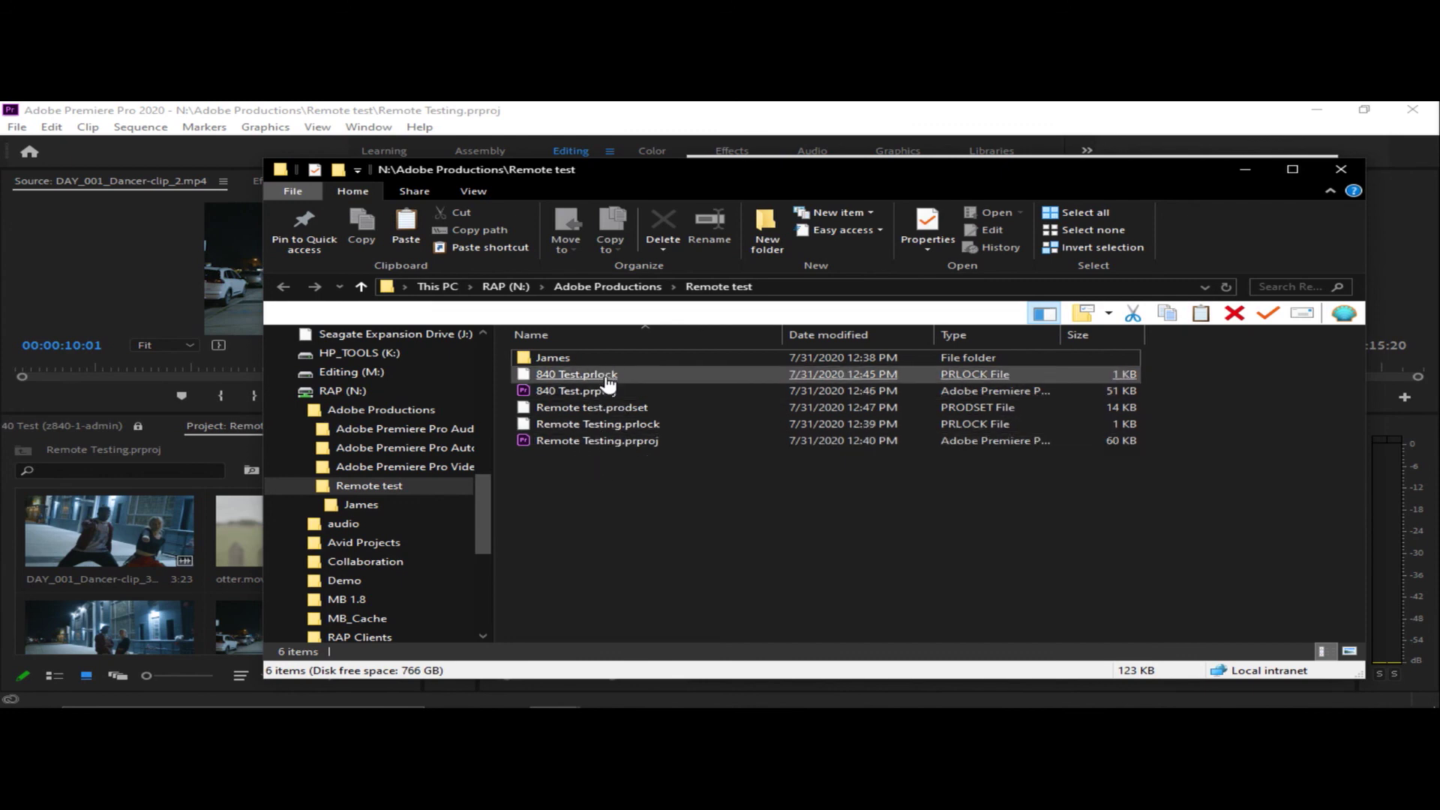
- Select Remote test.prodset, then switch to the remote Z840-1 session
left_click(638, 407)
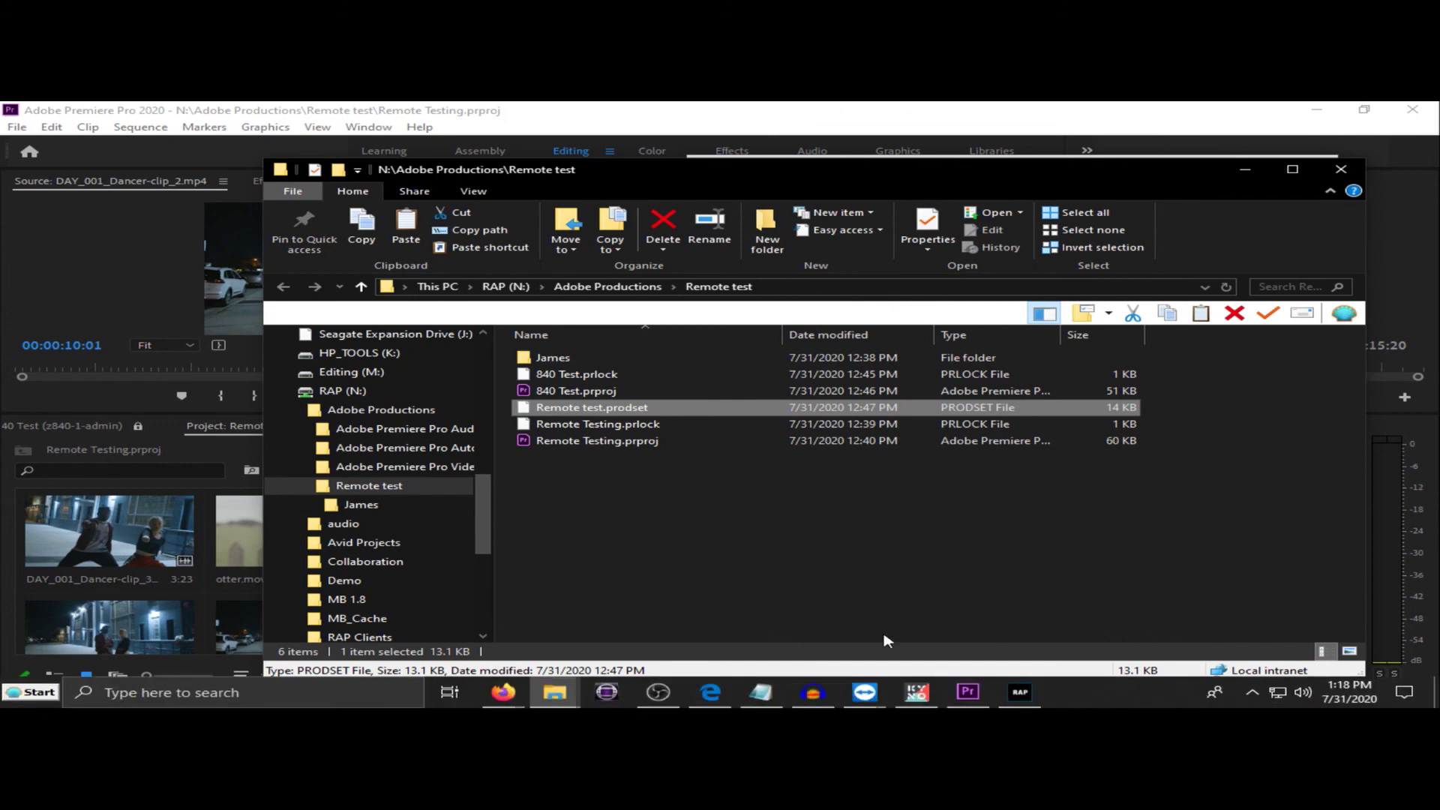
mouse_move(865, 692)
left_click(1012, 622)
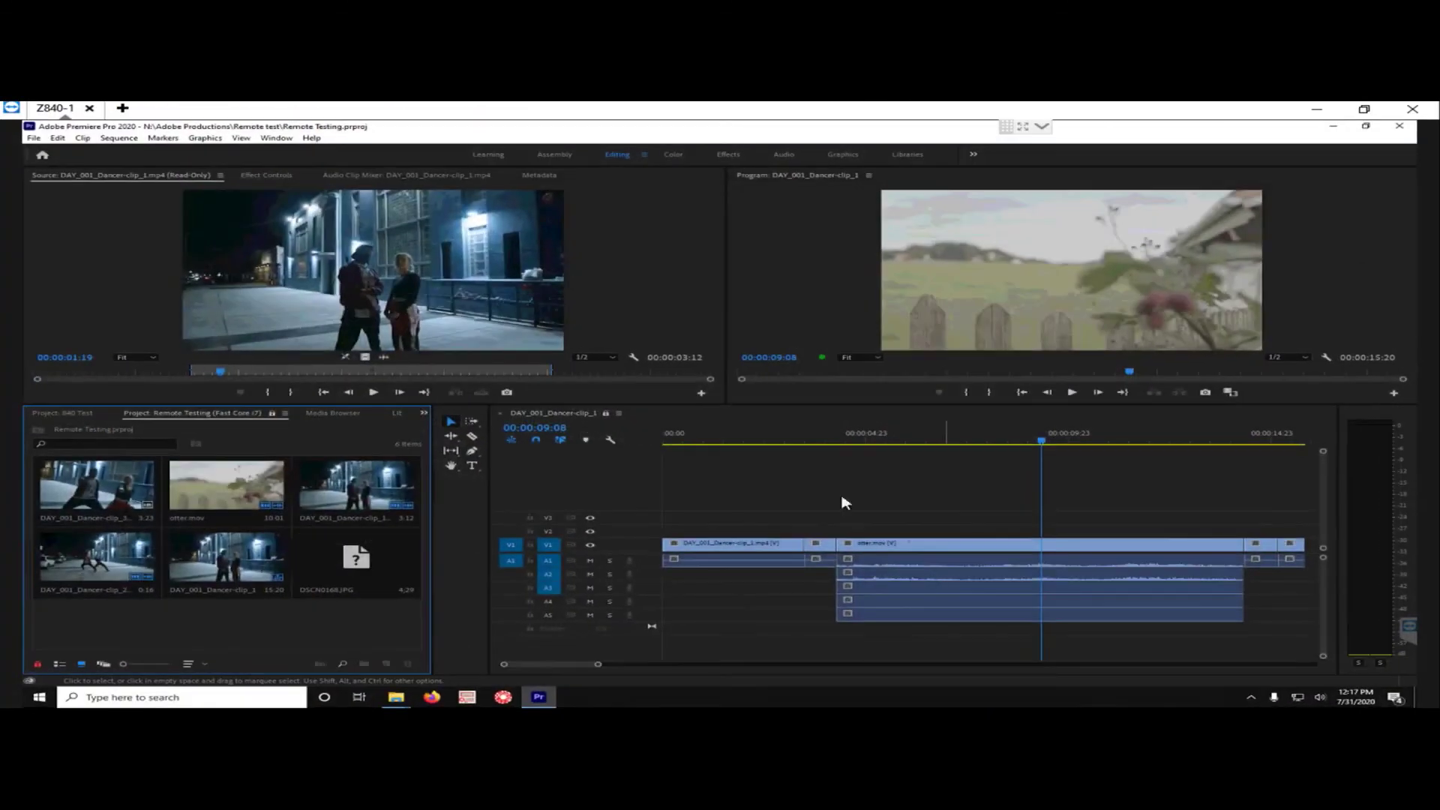
- On Z840-1, bring up and minimize the Remote test folder, then minimize the remote session
left_click(396, 697)
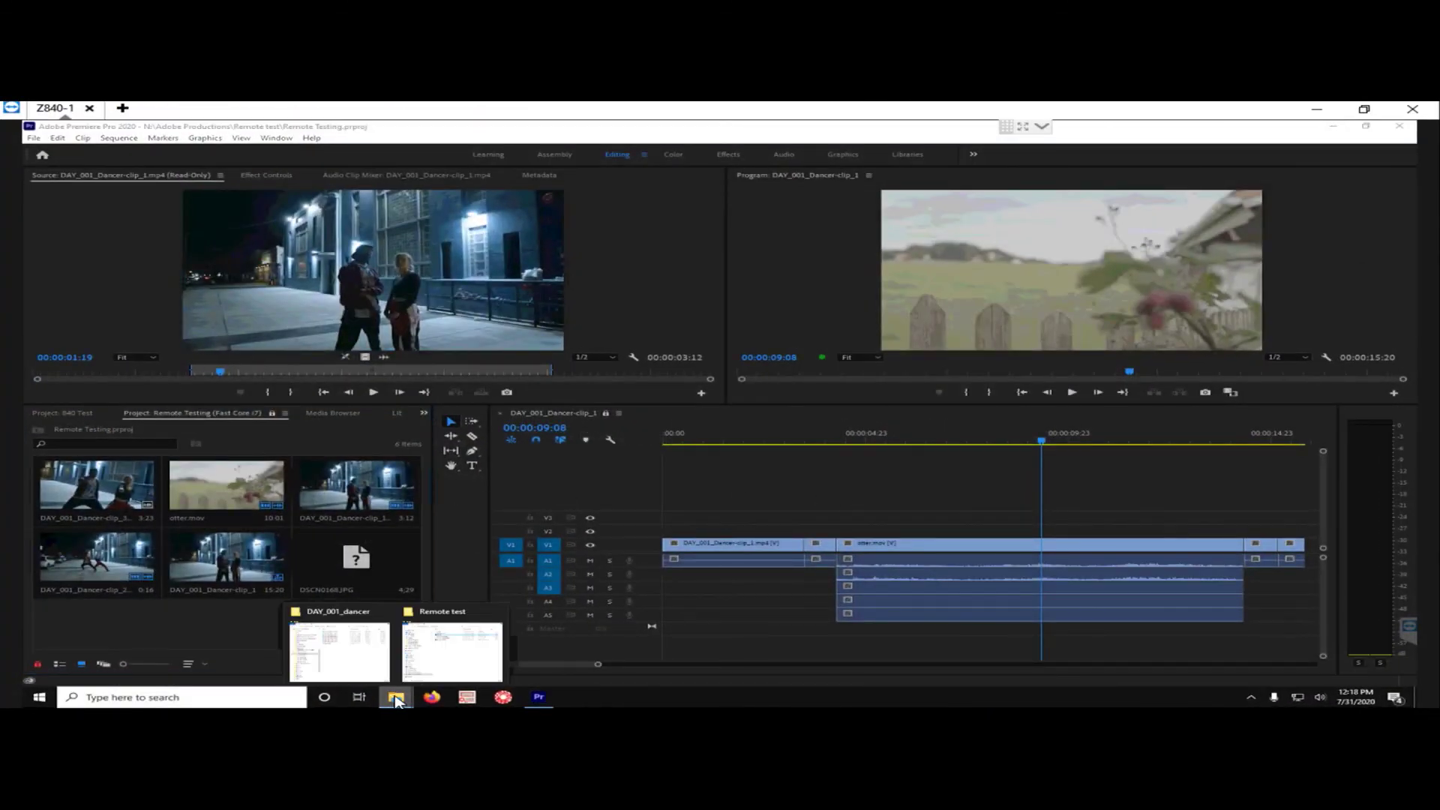
left_click(466, 660)
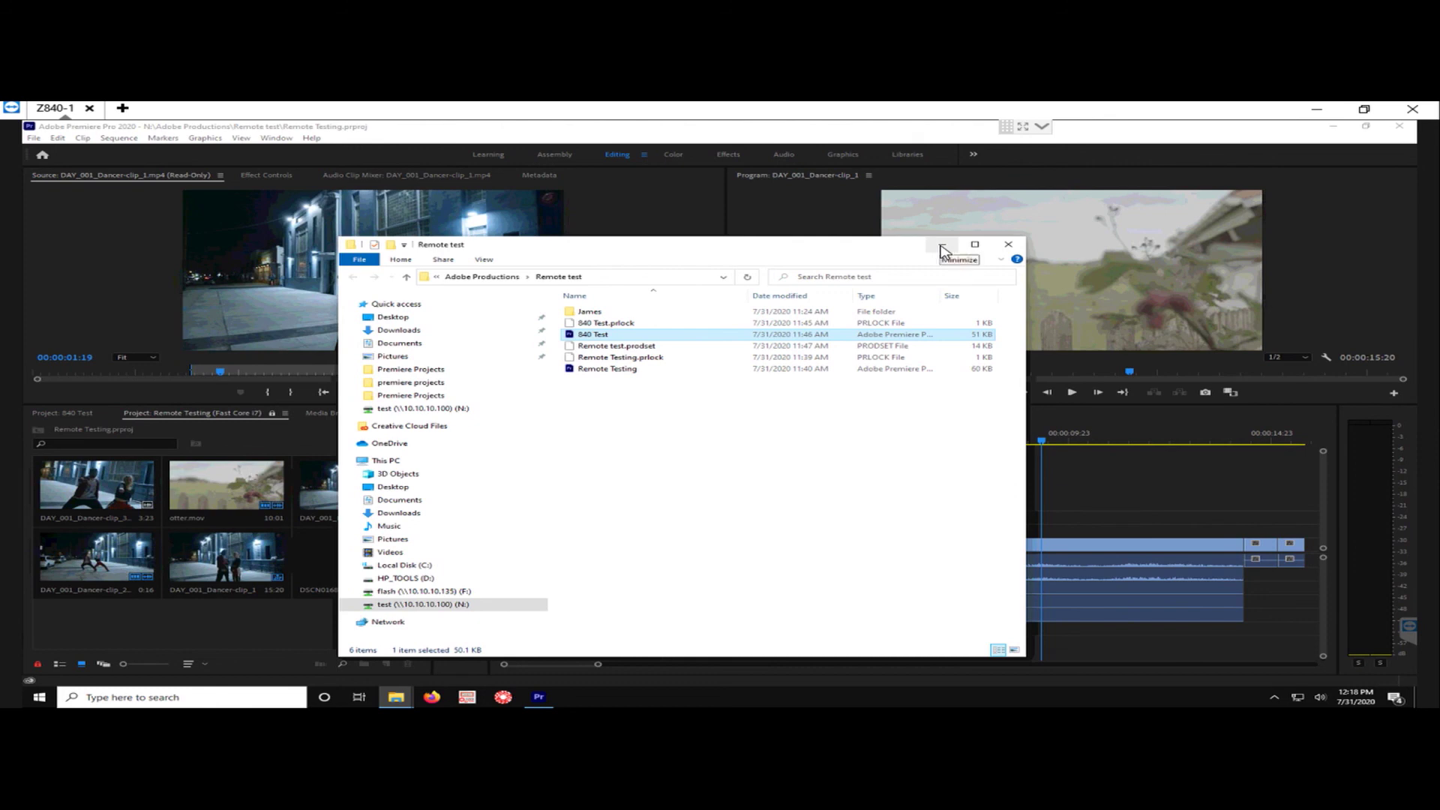
left_click(942, 249)
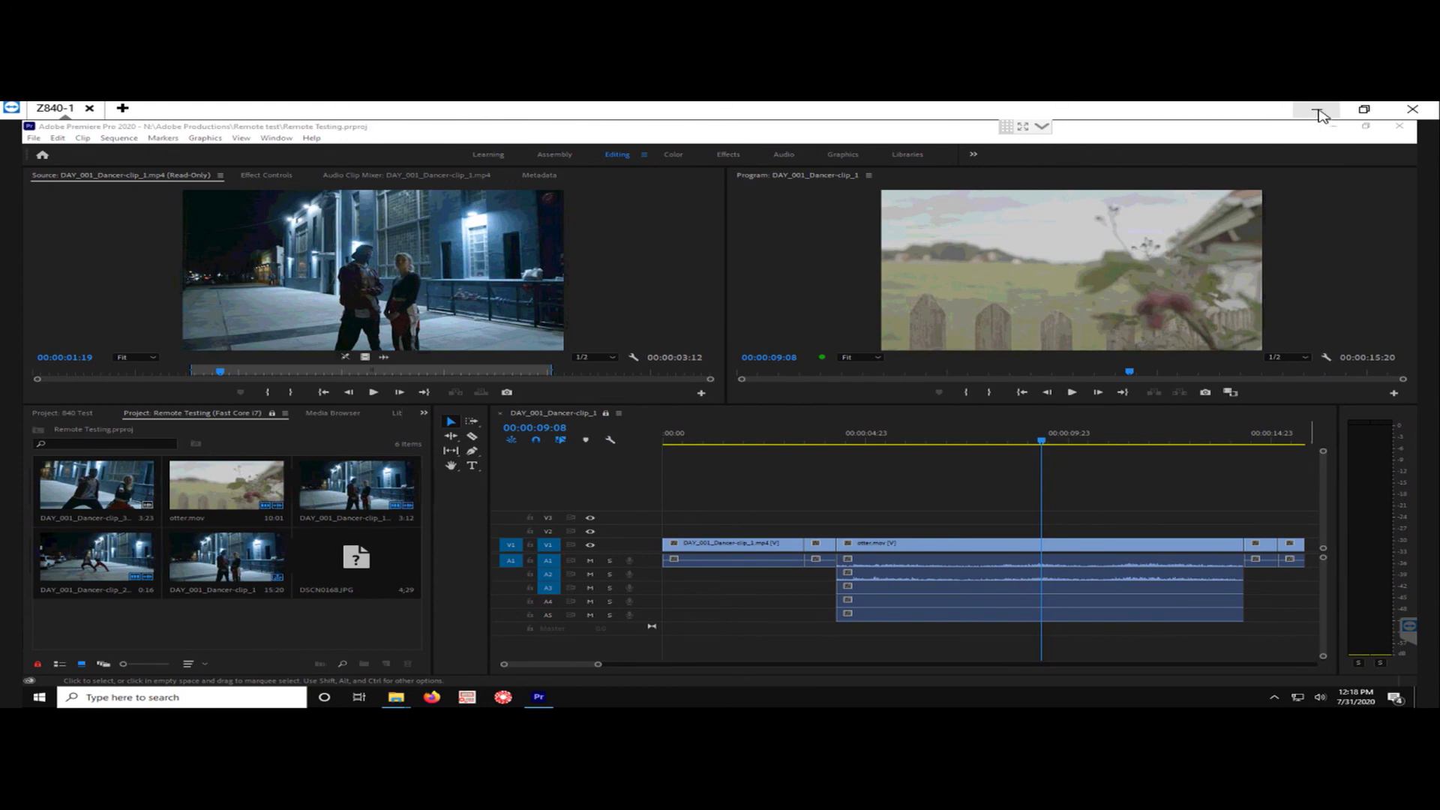
left_click(1321, 112)
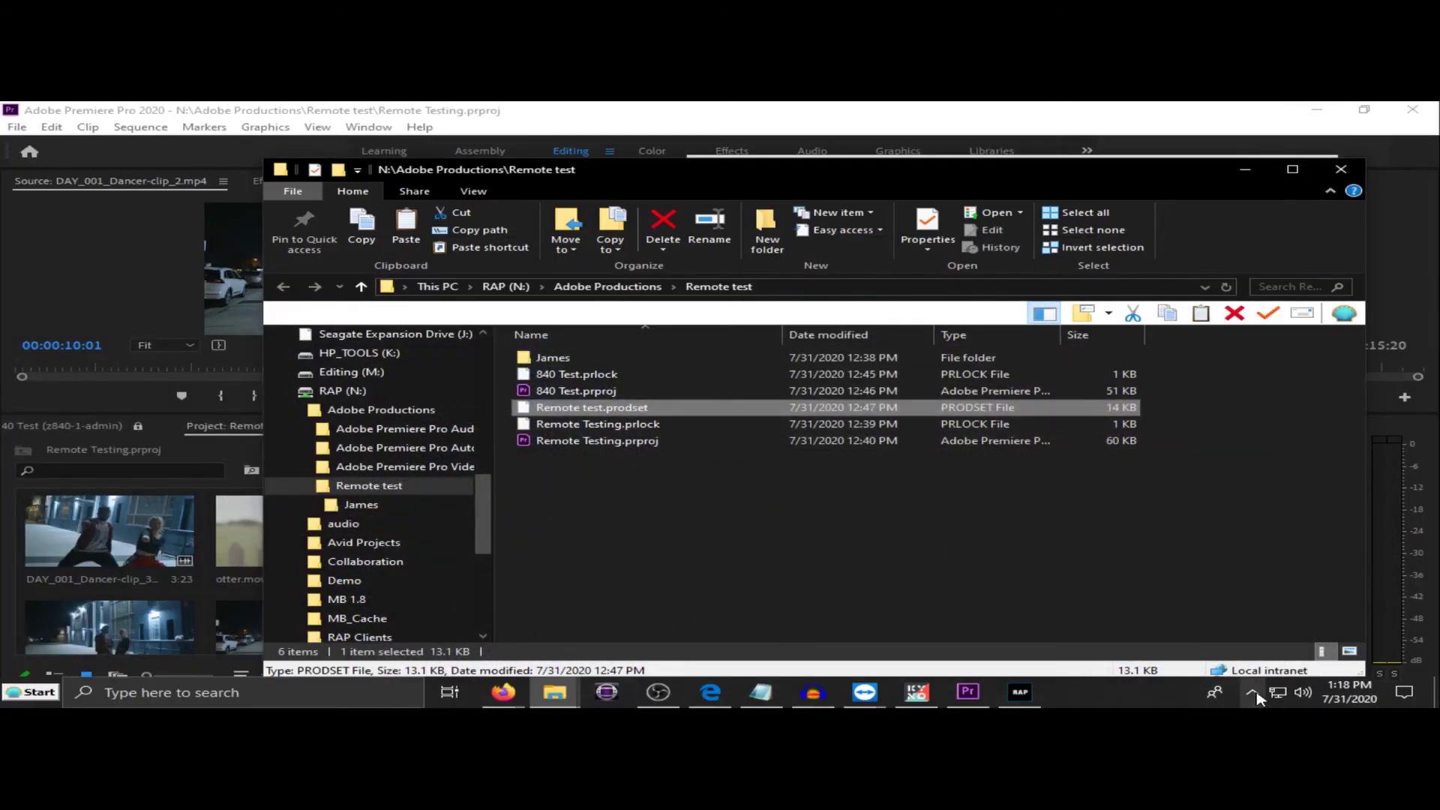
left_click(1253, 693)
- Open Scale Logic RAP and show the DAY_002_Japan folder's eight MP4 clips in Explorer
left_click(1231, 660)
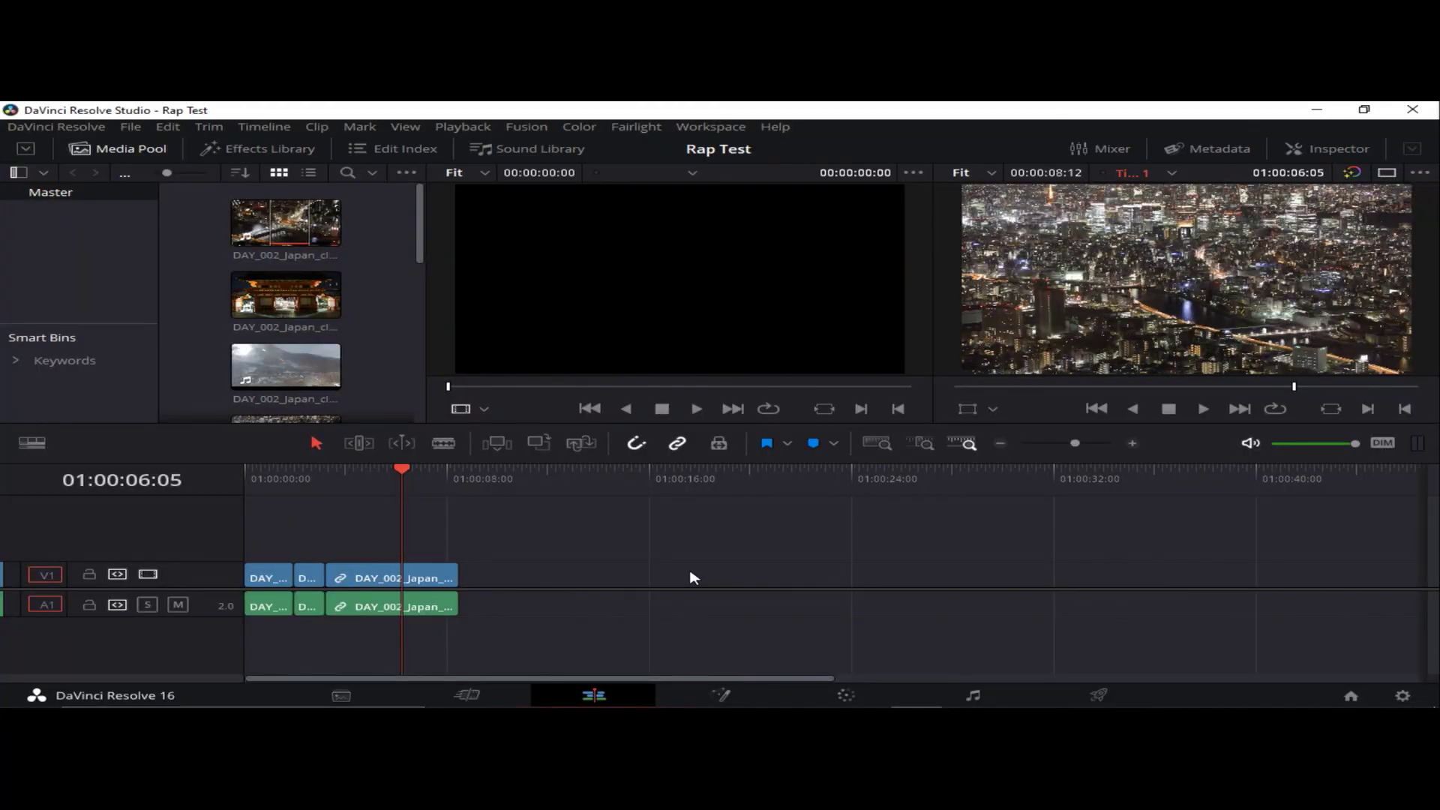
left_click(555, 694)
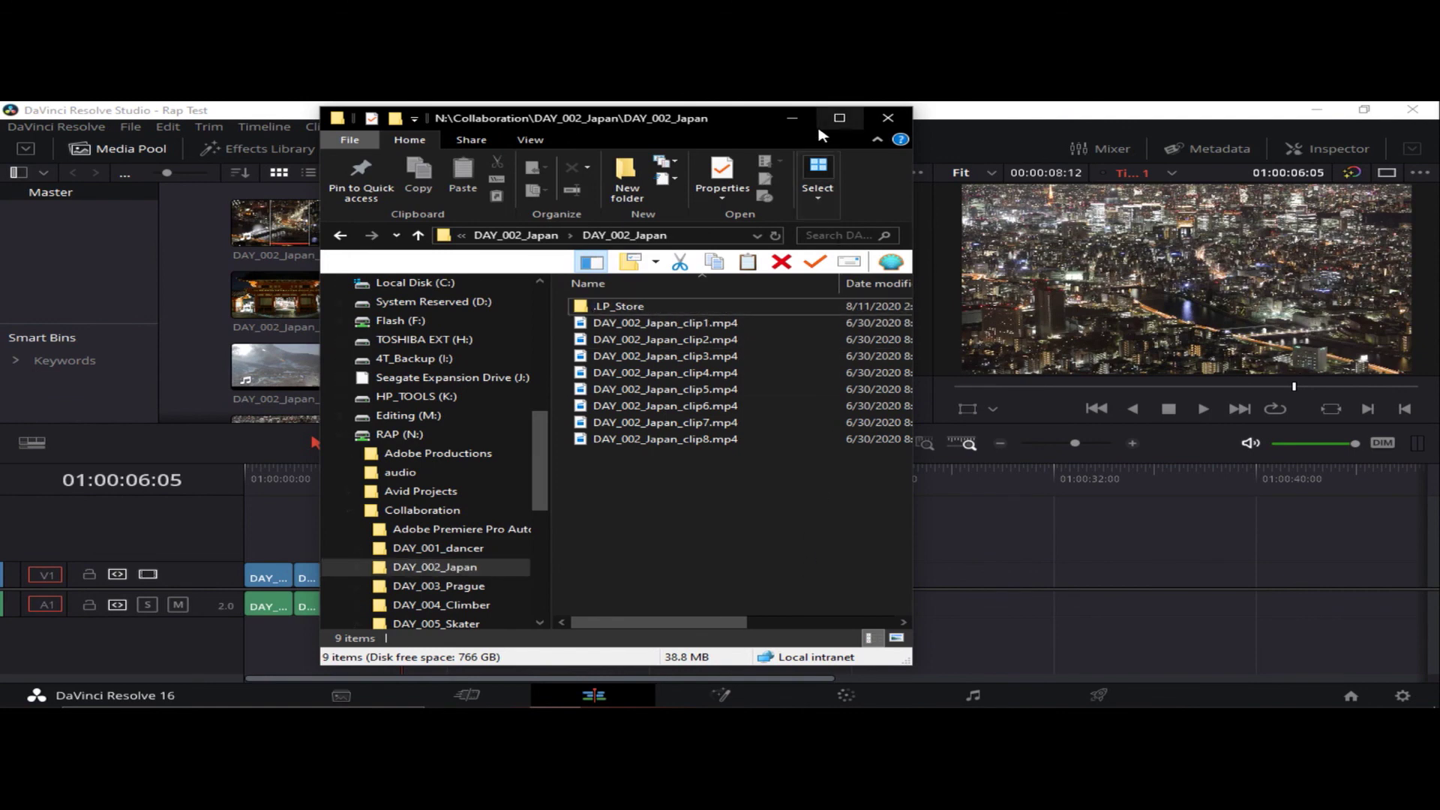
- Close Explorer and start exporting the Rap Test project as Rap Test.drp via File > Export Project
left_click(792, 118)
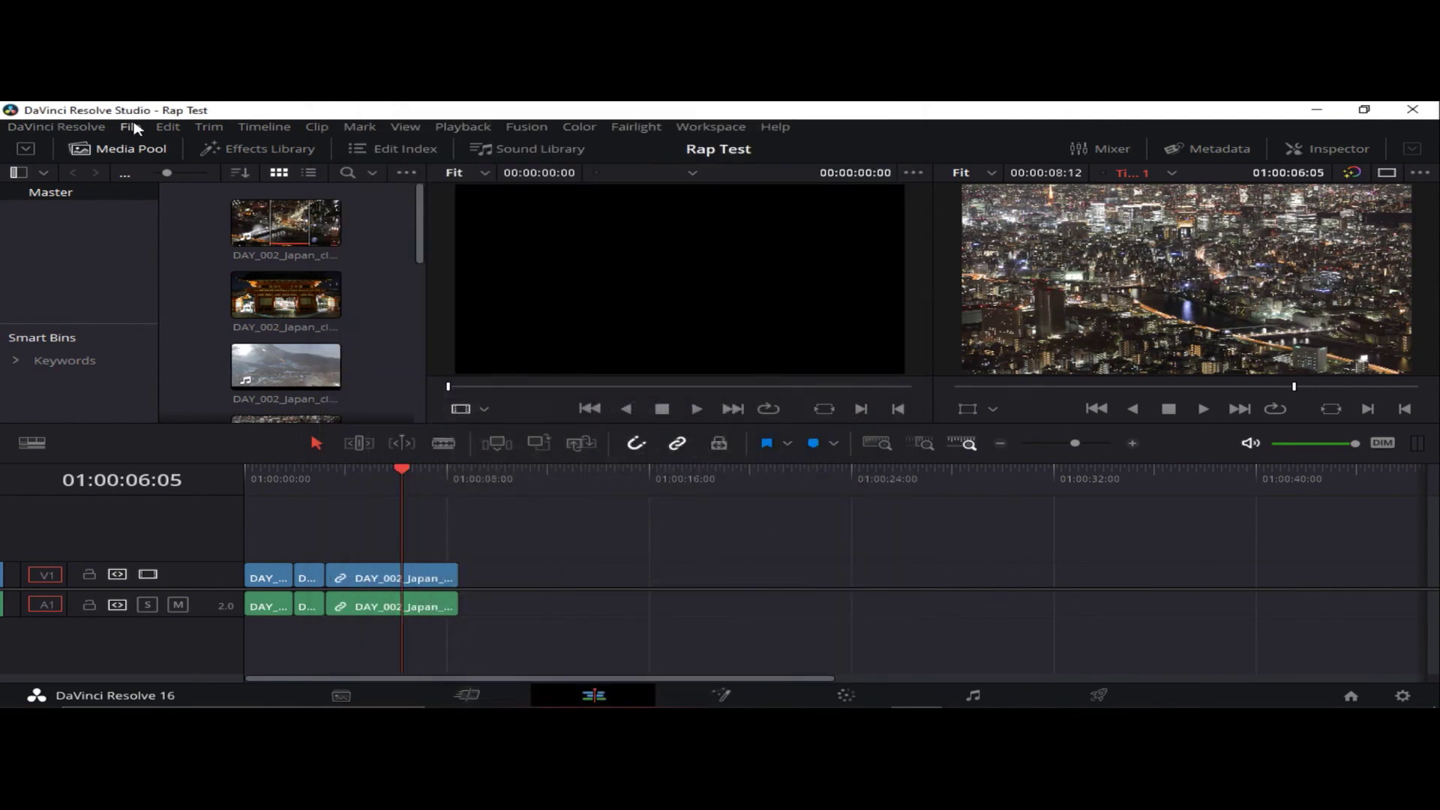
left_click(133, 128)
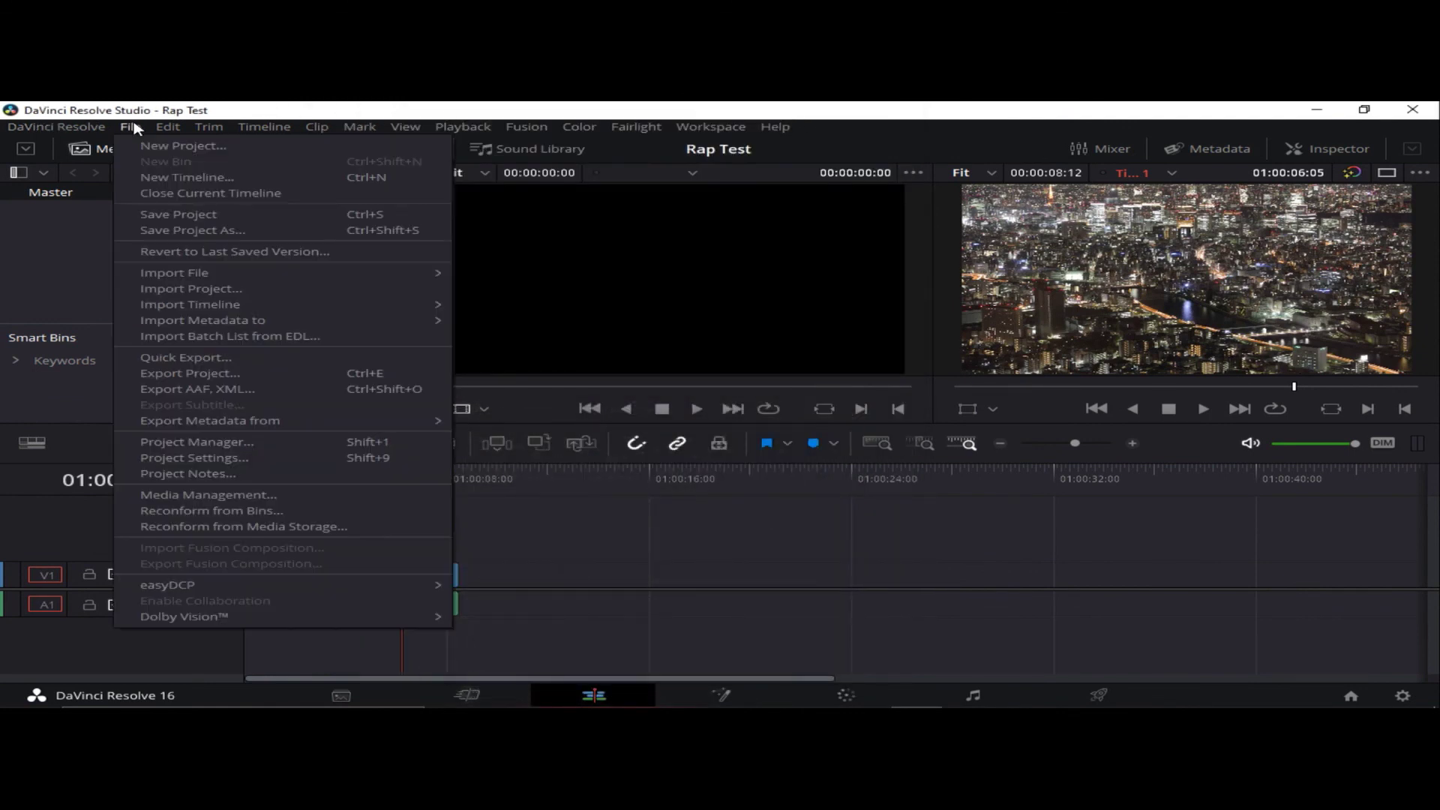
left_click(196, 374)
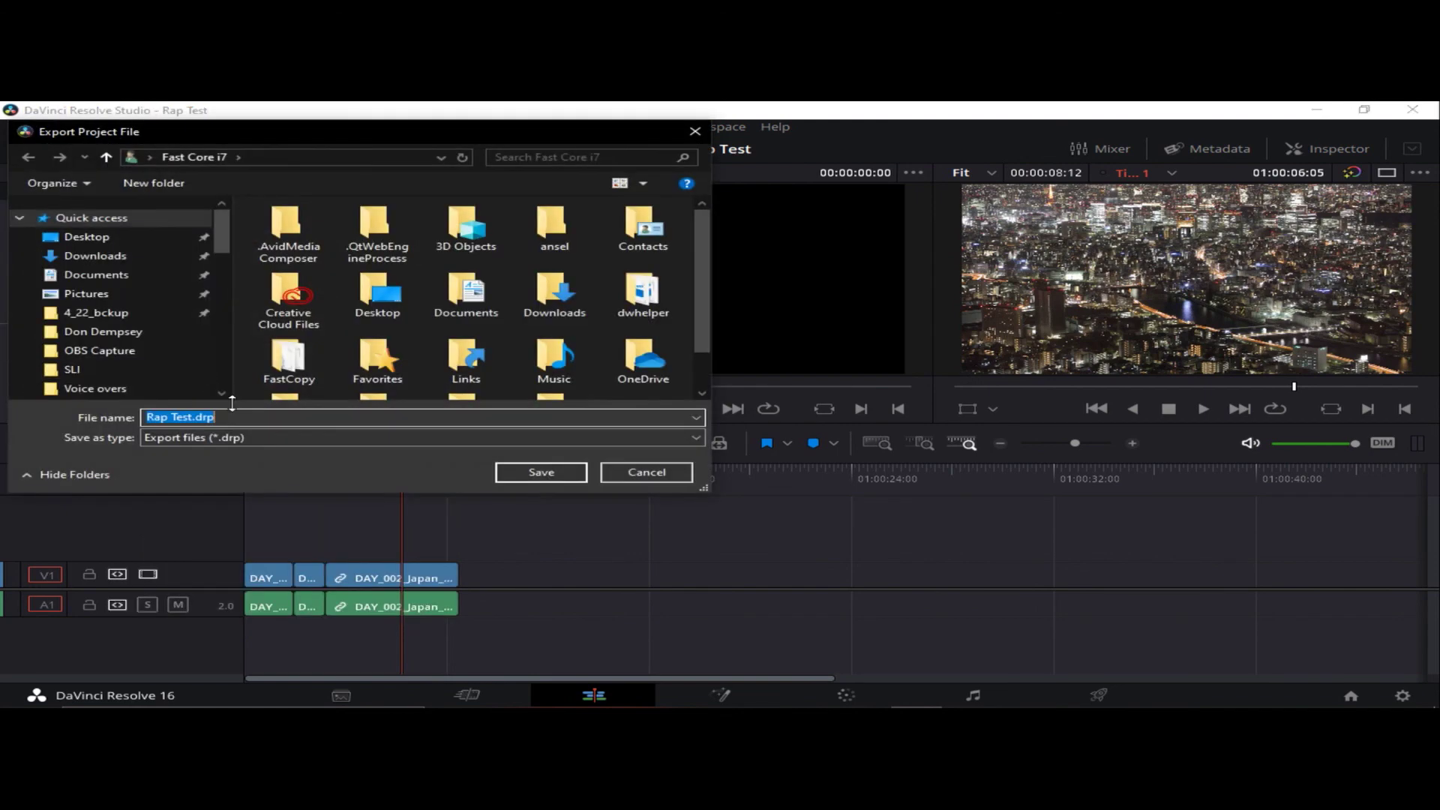